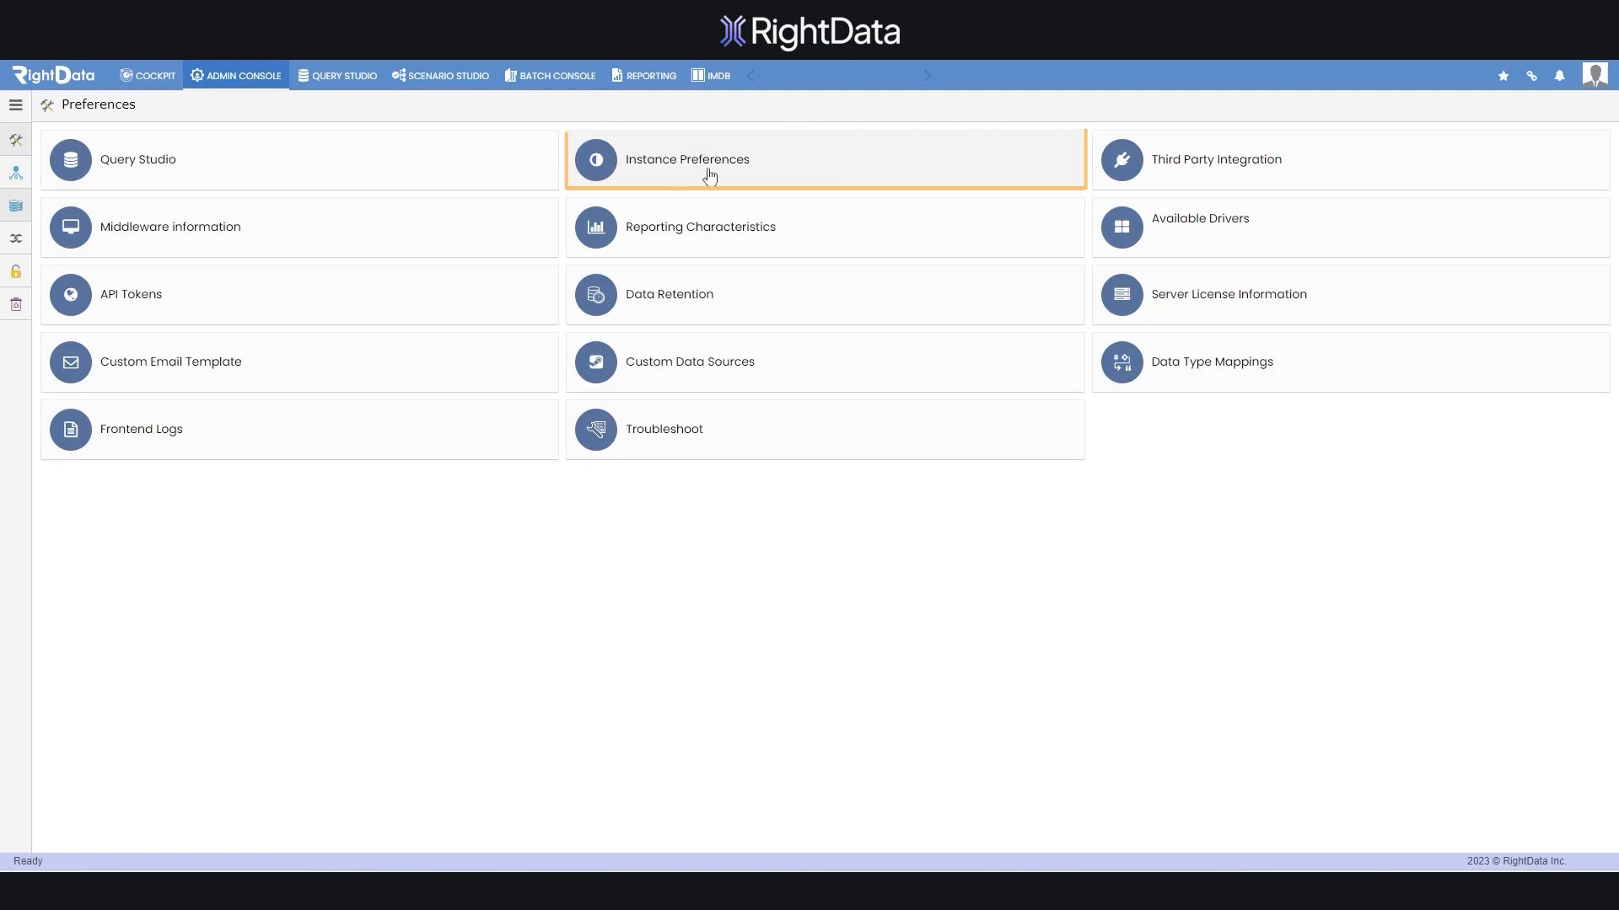
Open the instance preferences, then look over the batch jobs list
click(711, 175)
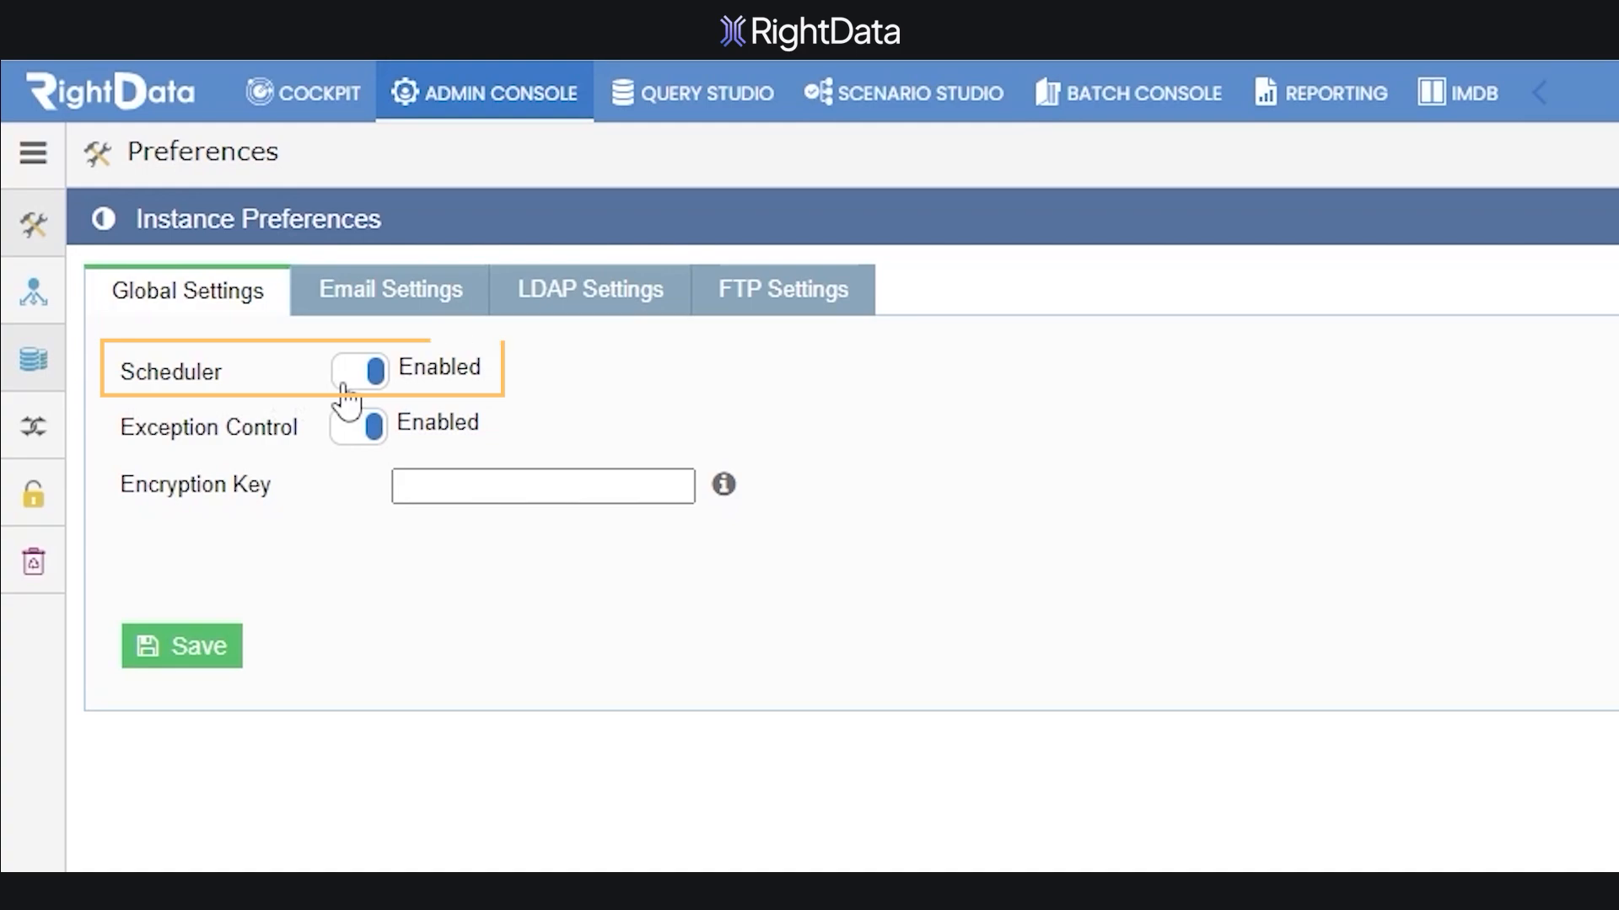
click(1095, 106)
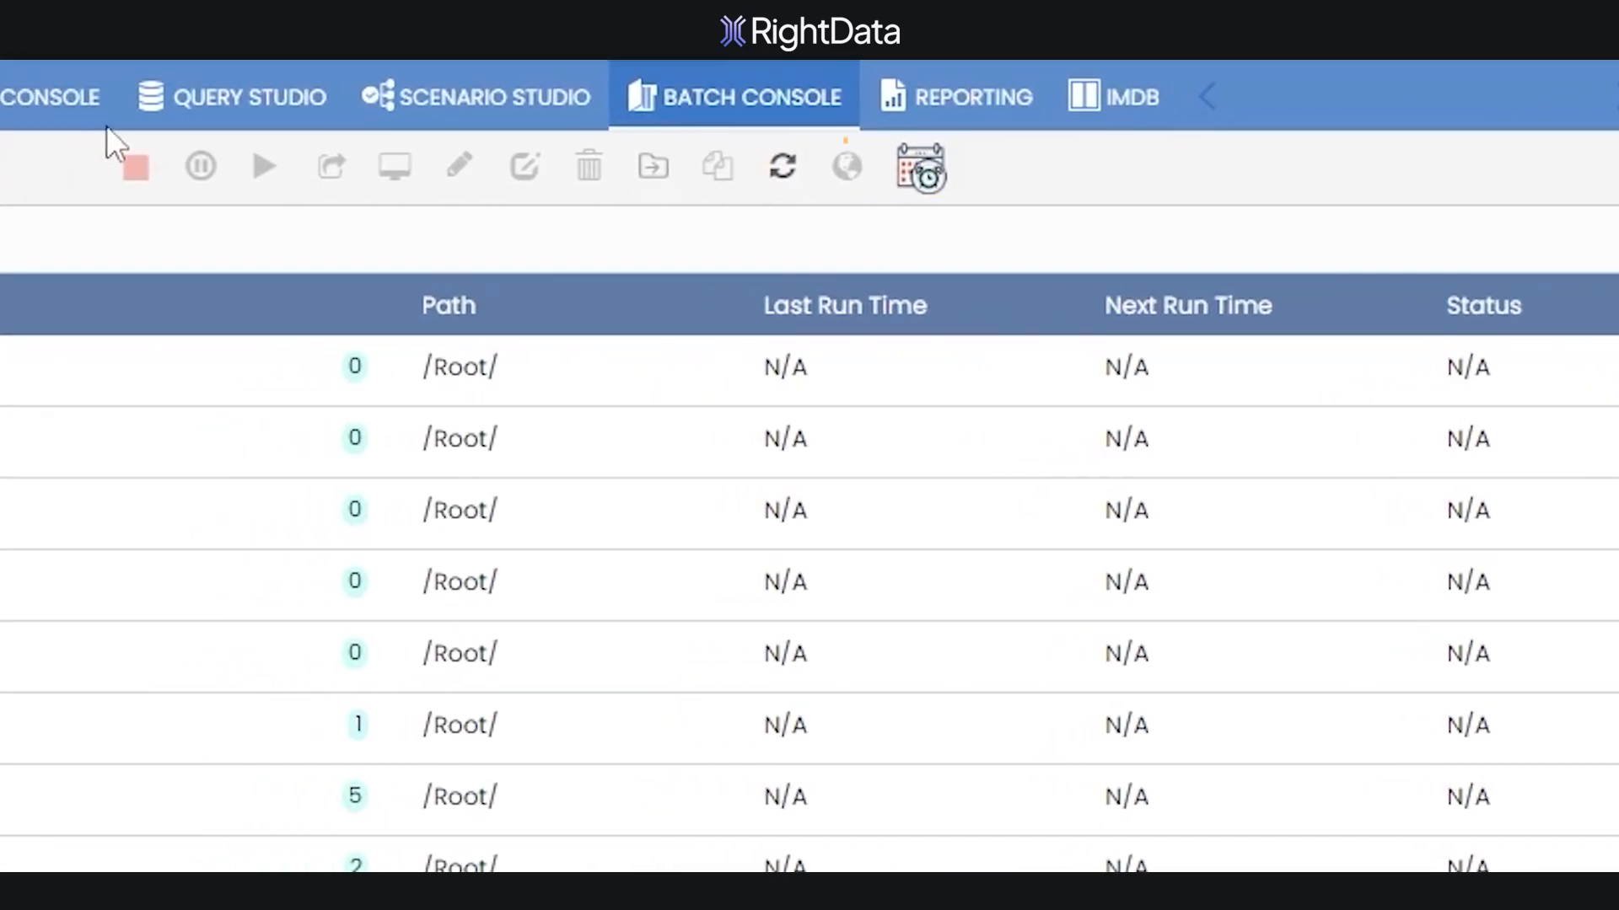
click(488, 118)
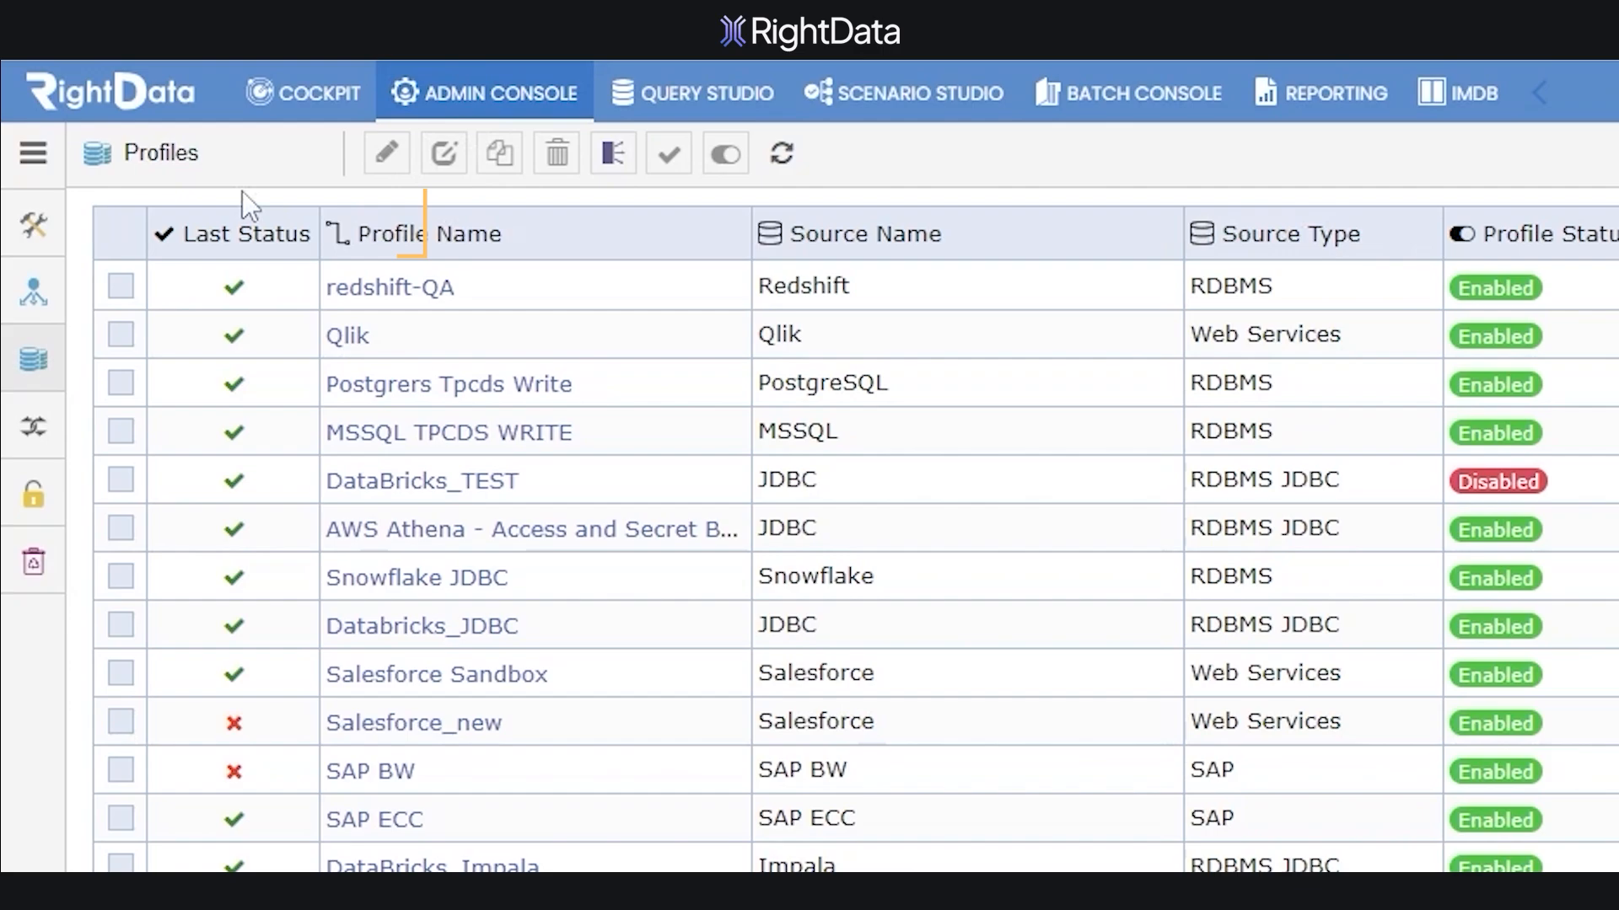
Set the Scheduler to Disabled in Instance Preferences global settings and save
mouse_move(33, 225)
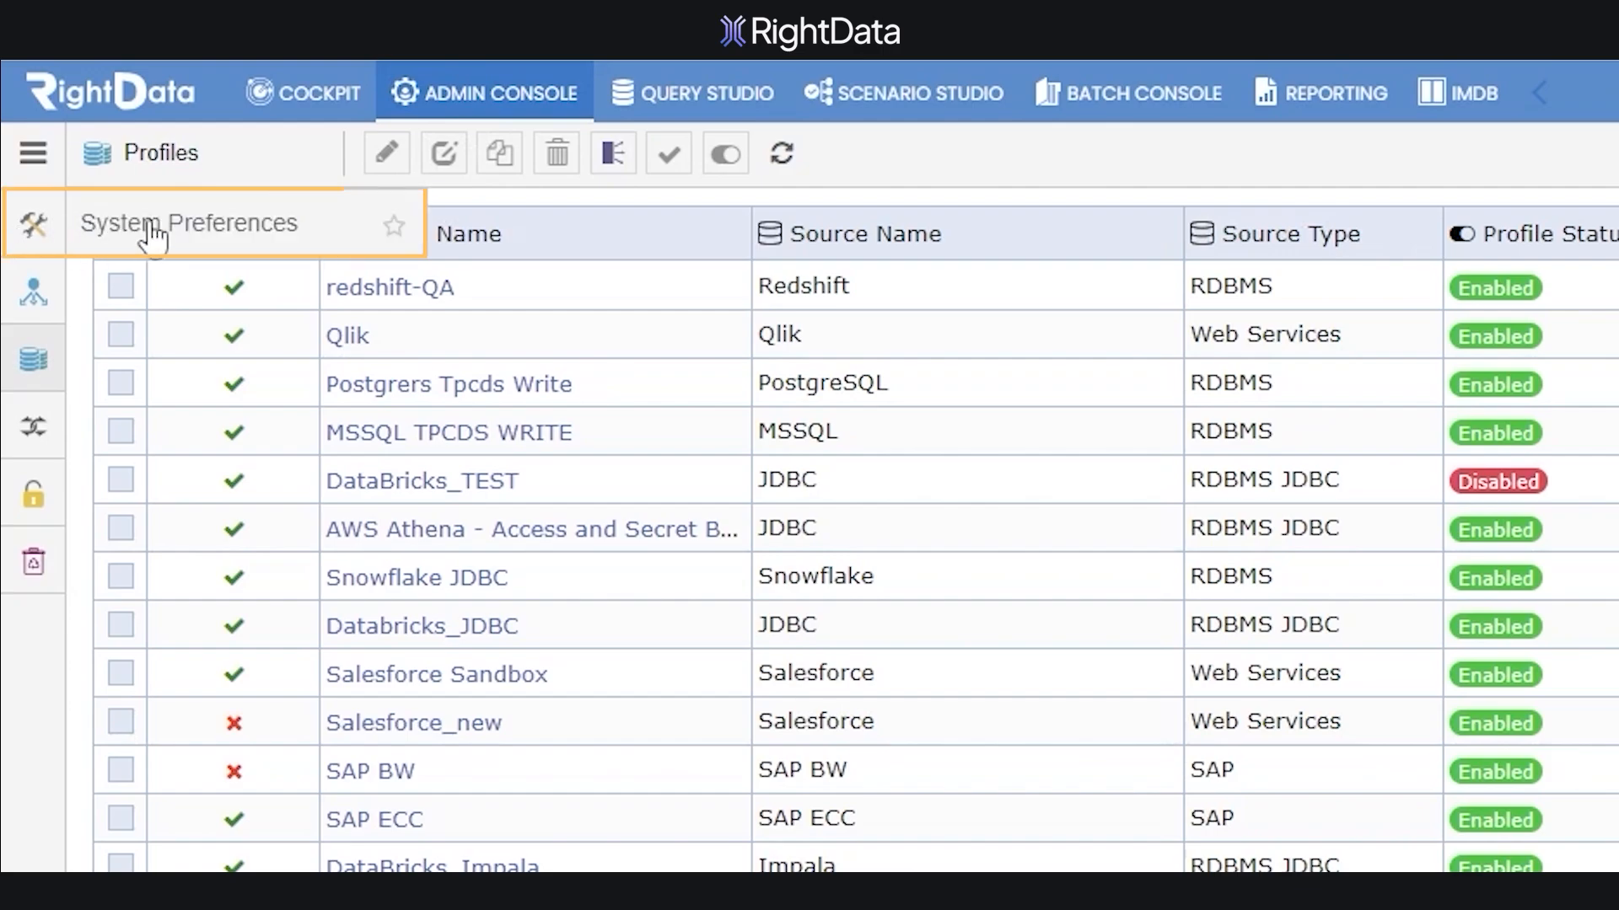
click(295, 236)
click(659, 179)
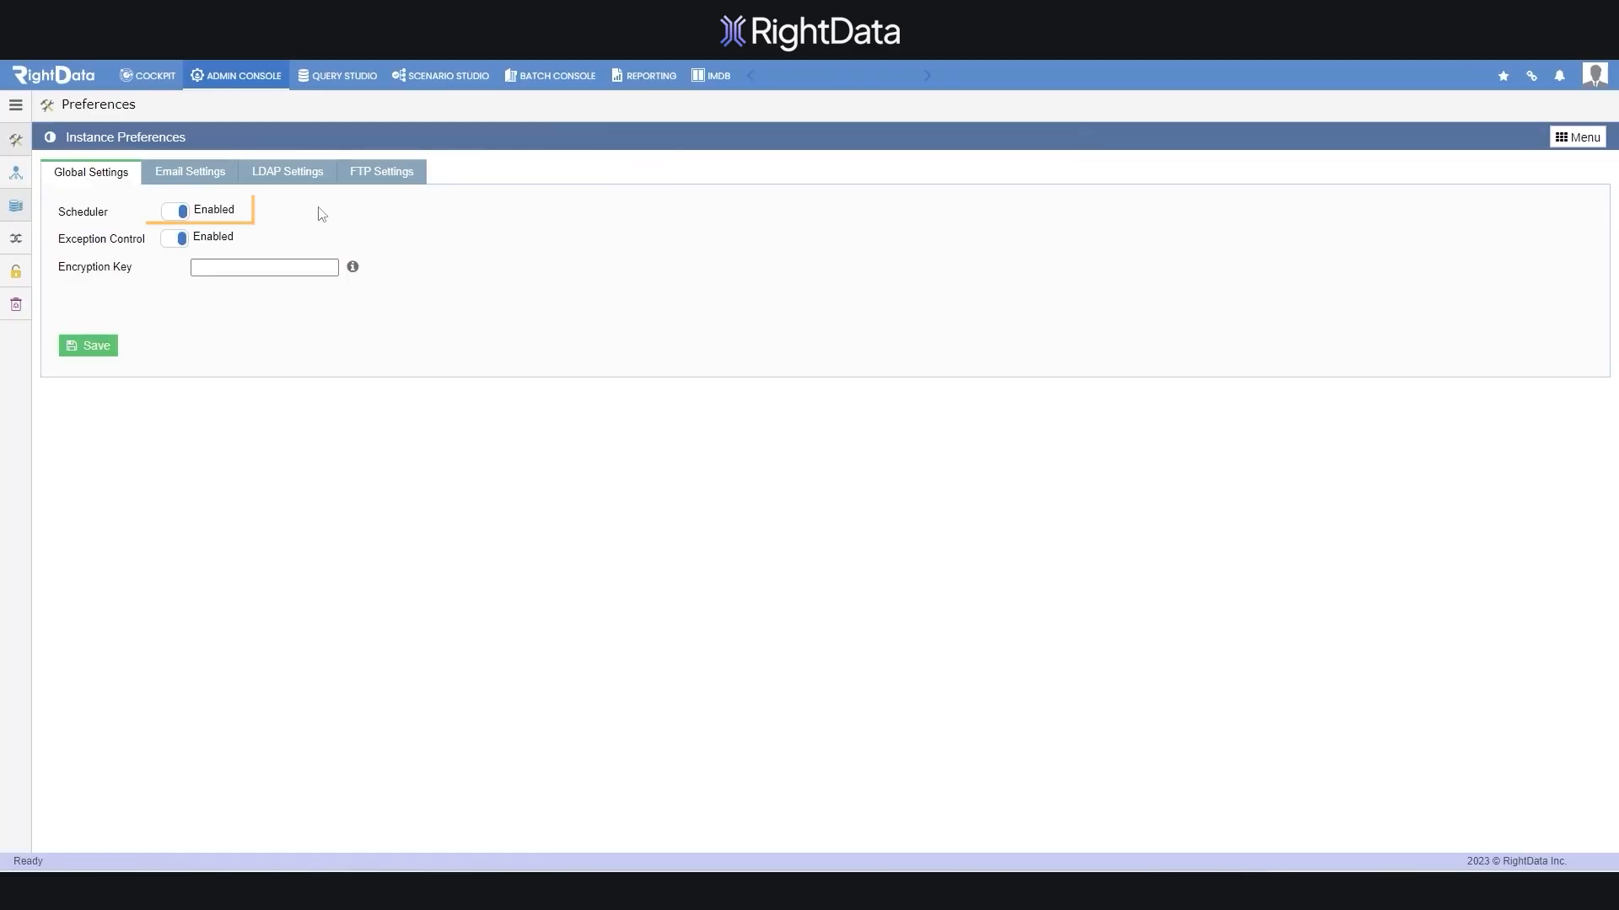
click(176, 211)
click(107, 350)
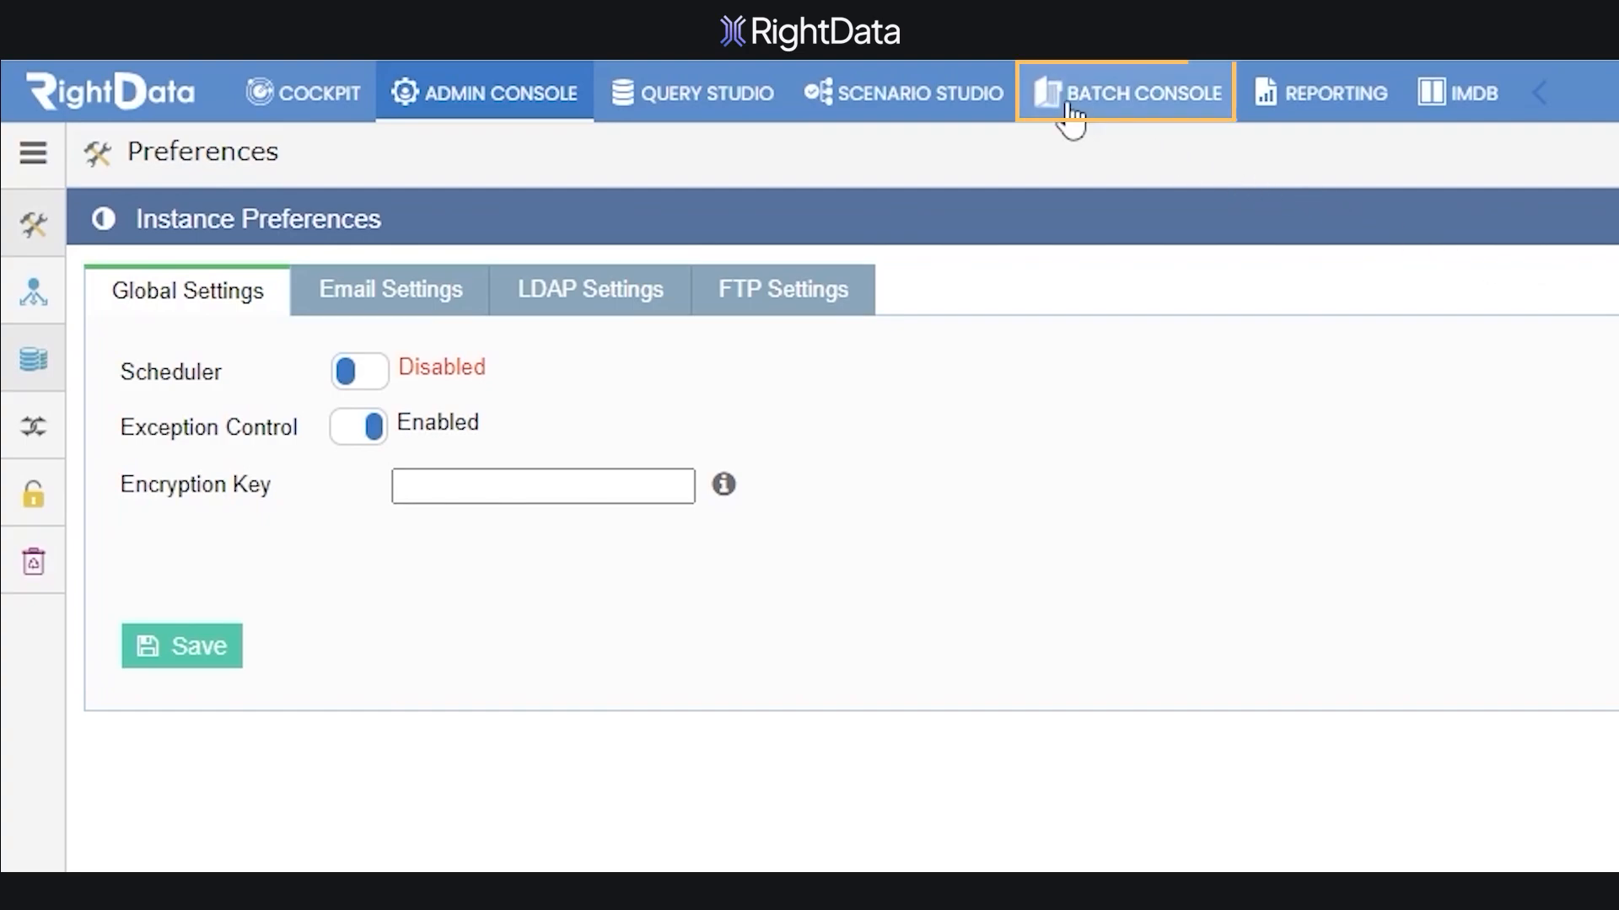
click(1069, 111)
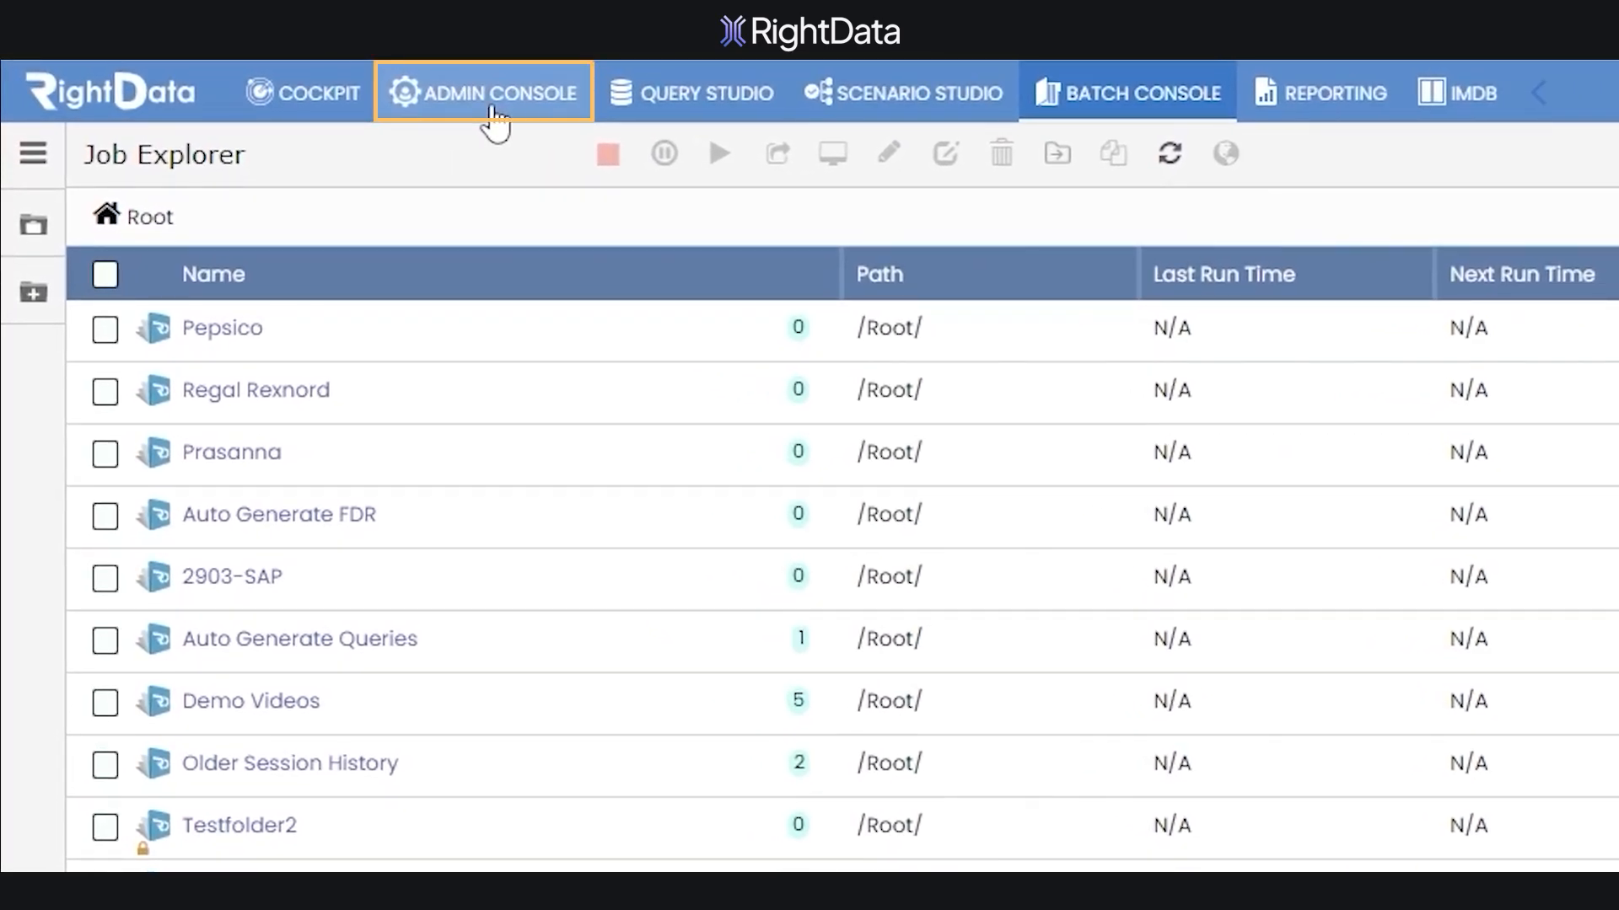
click(494, 116)
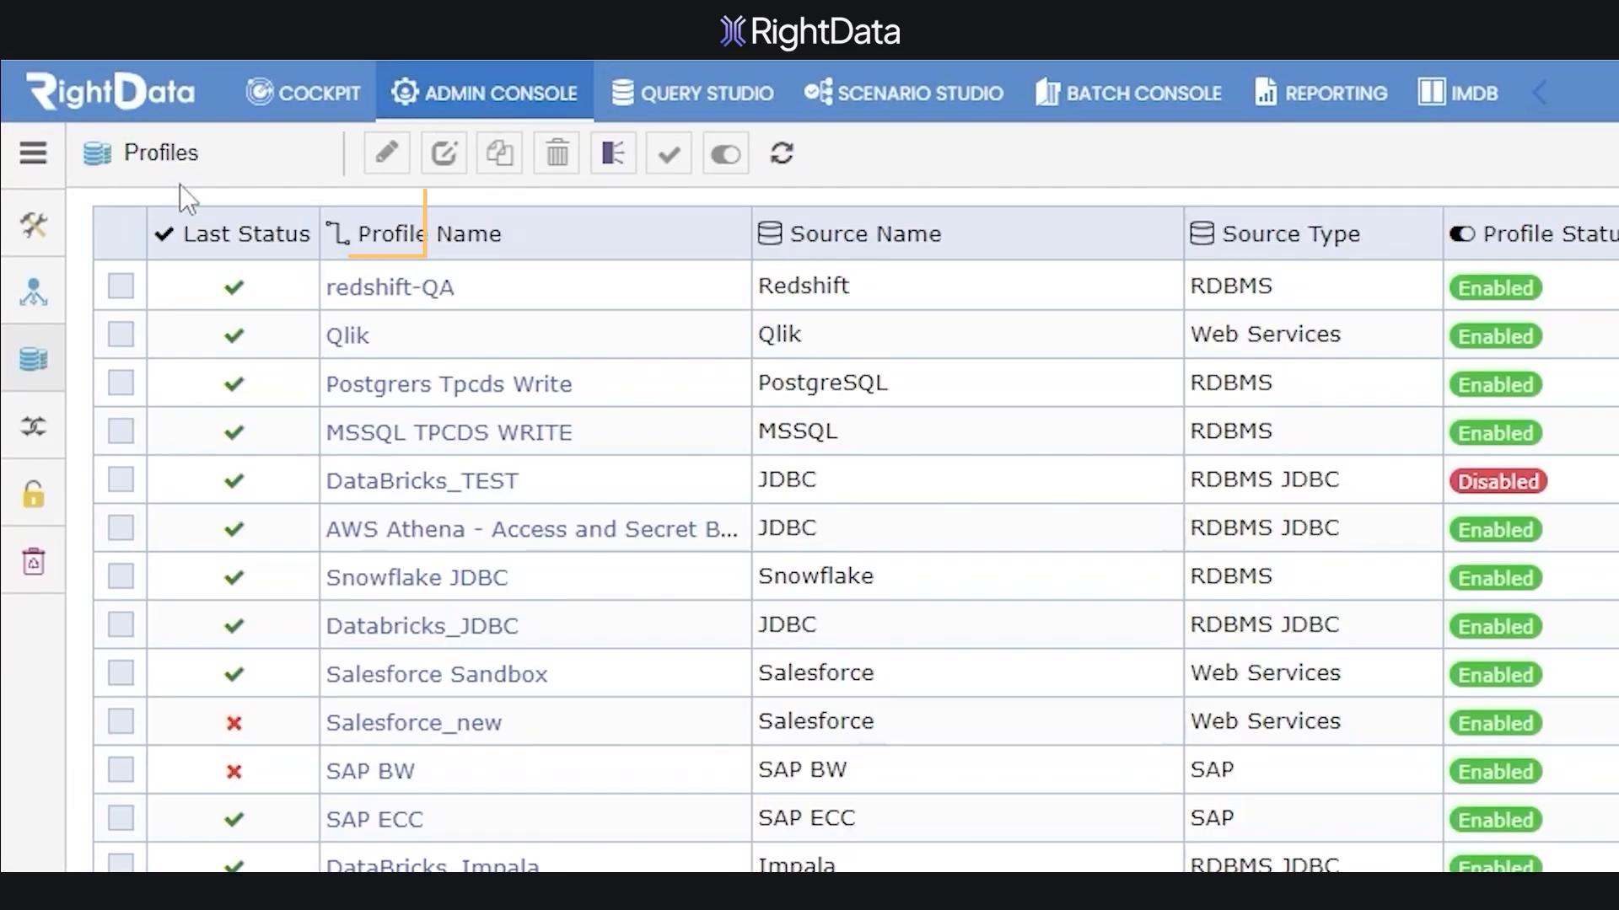
click(224, 246)
click(711, 164)
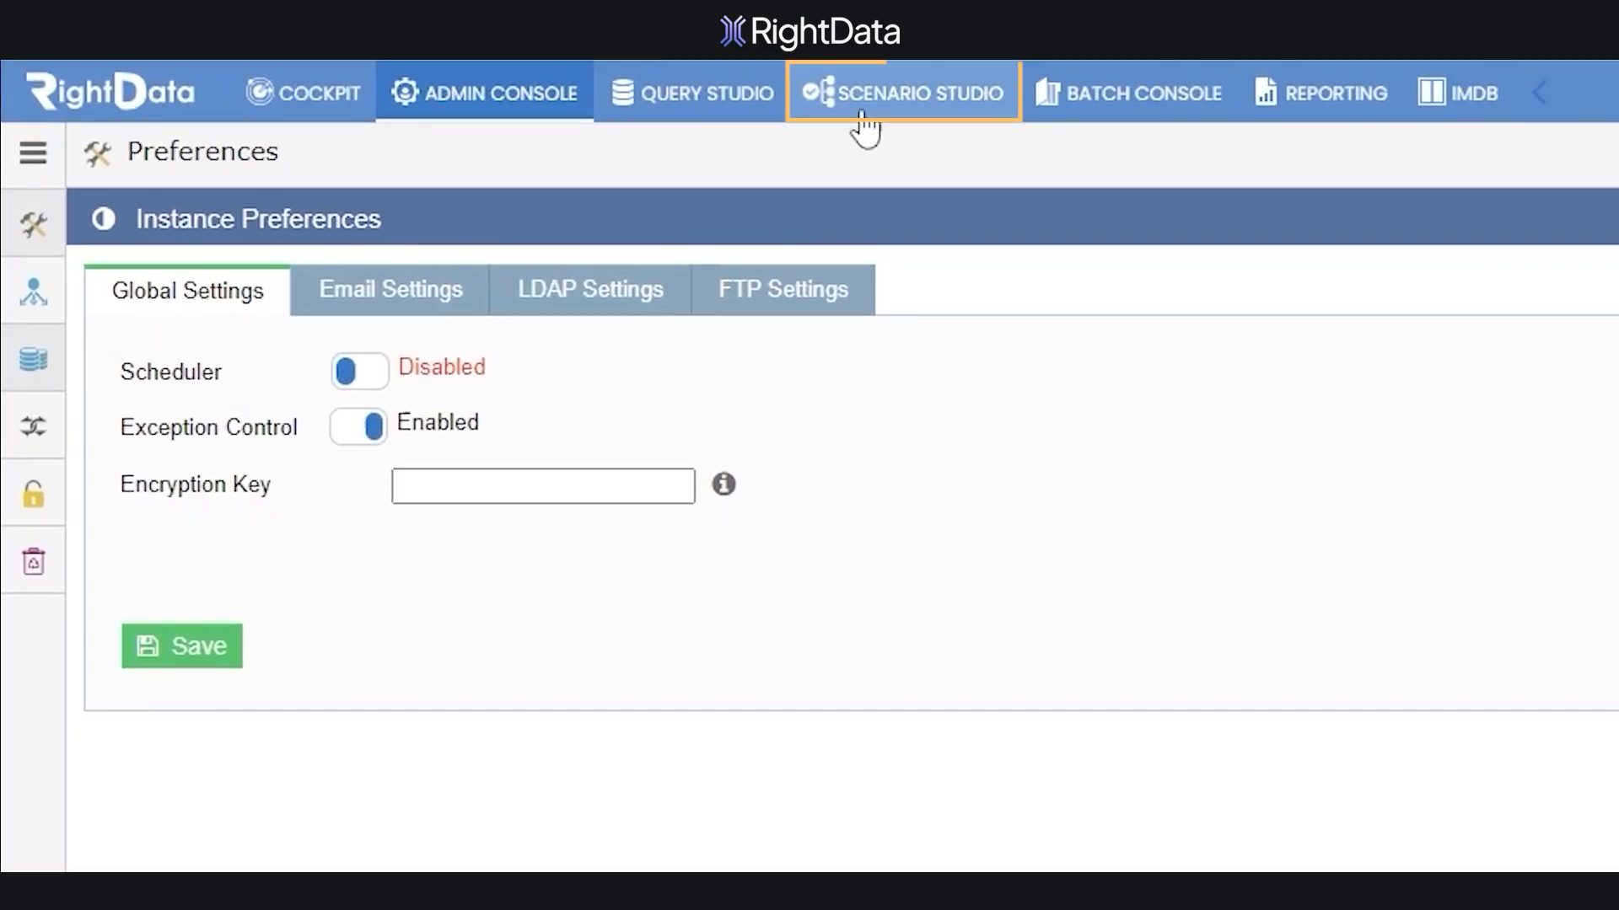
click(863, 118)
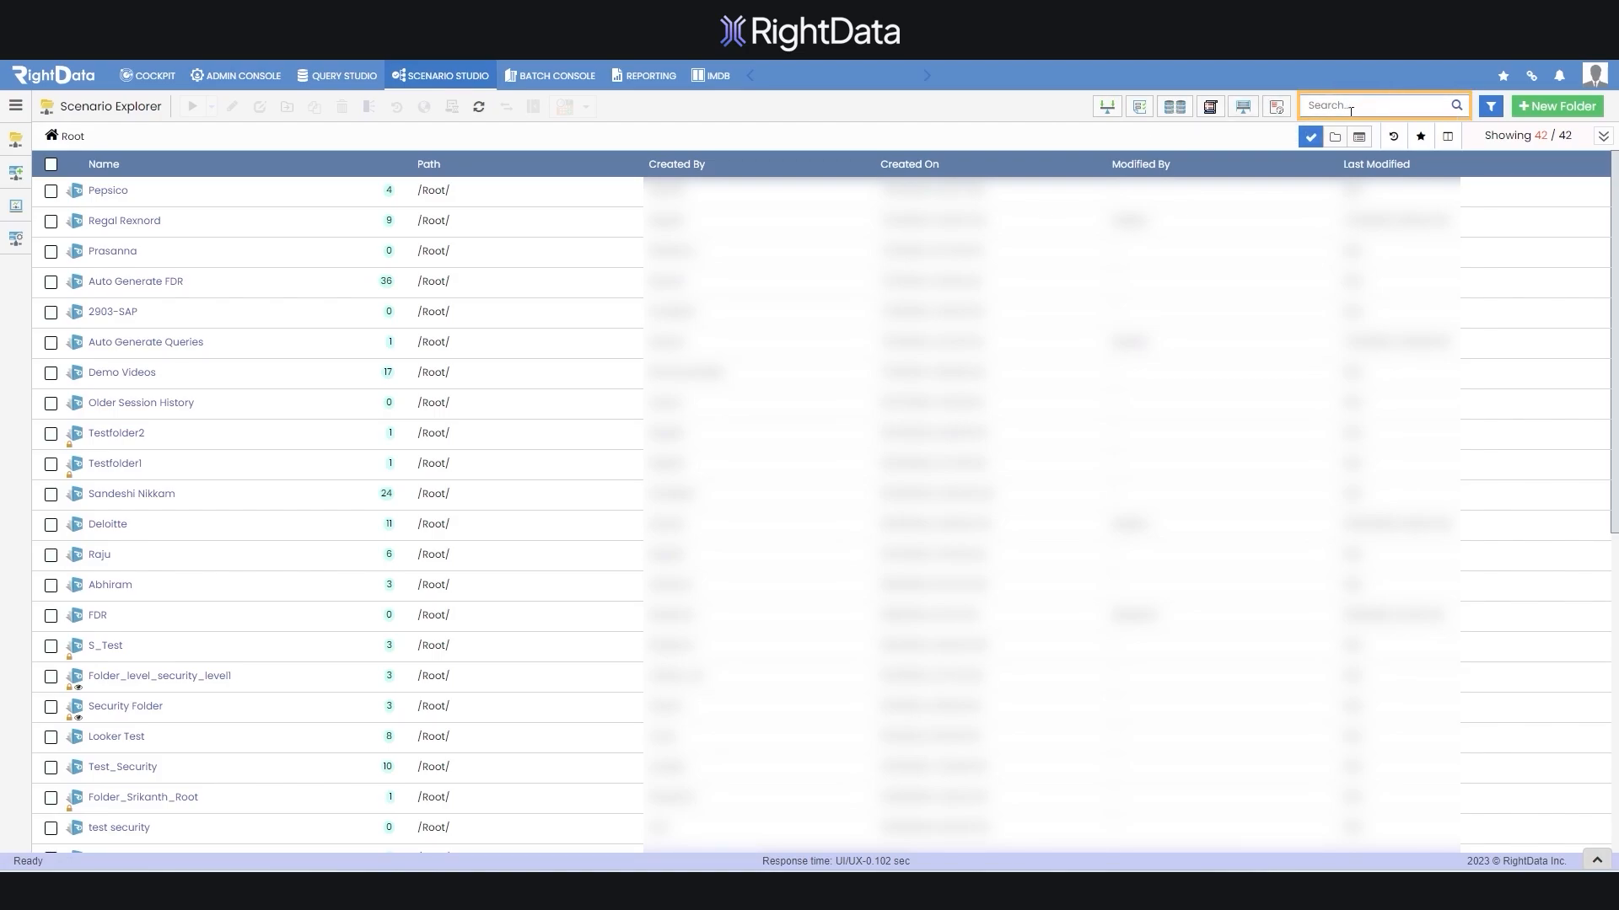
click(1349, 110)
text(fdr)
key(Return)
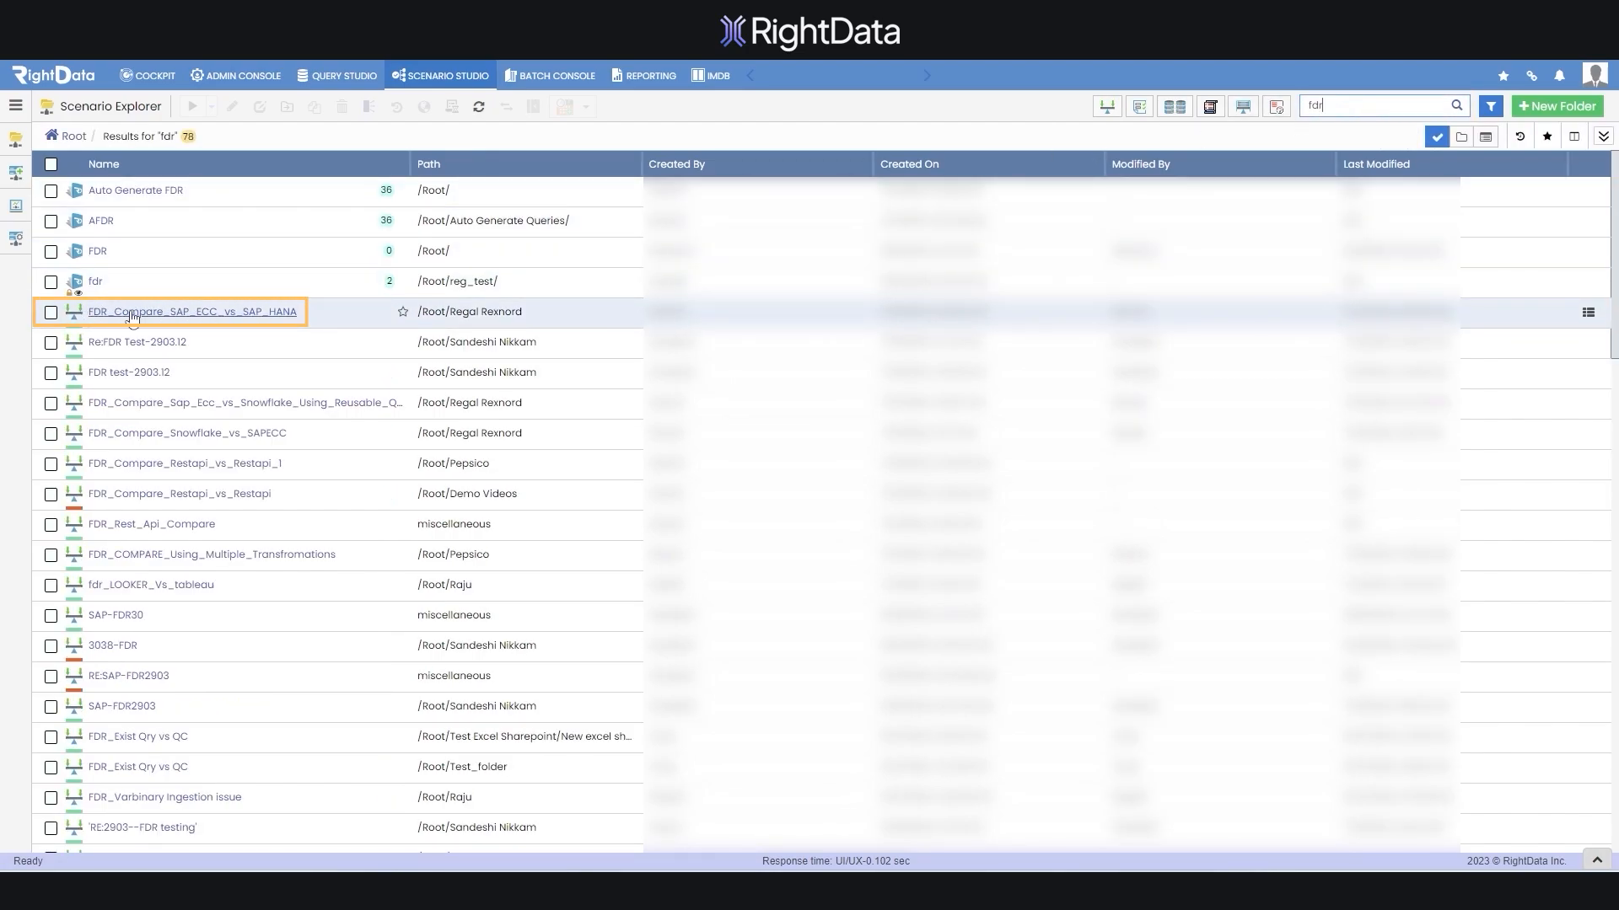
click(222, 315)
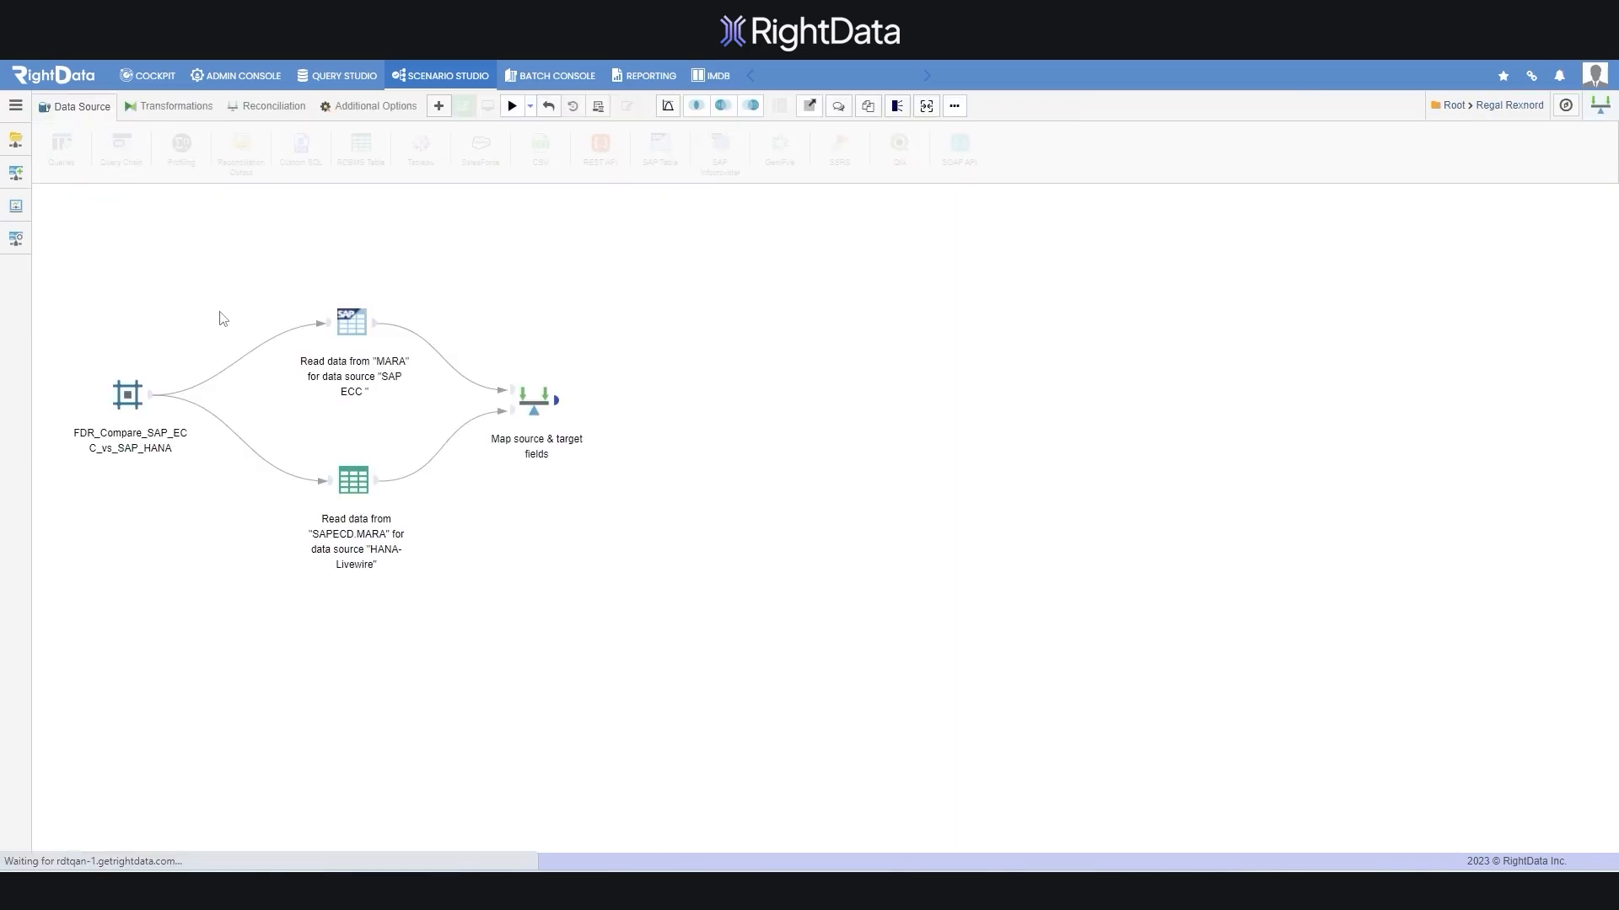
click(954, 106)
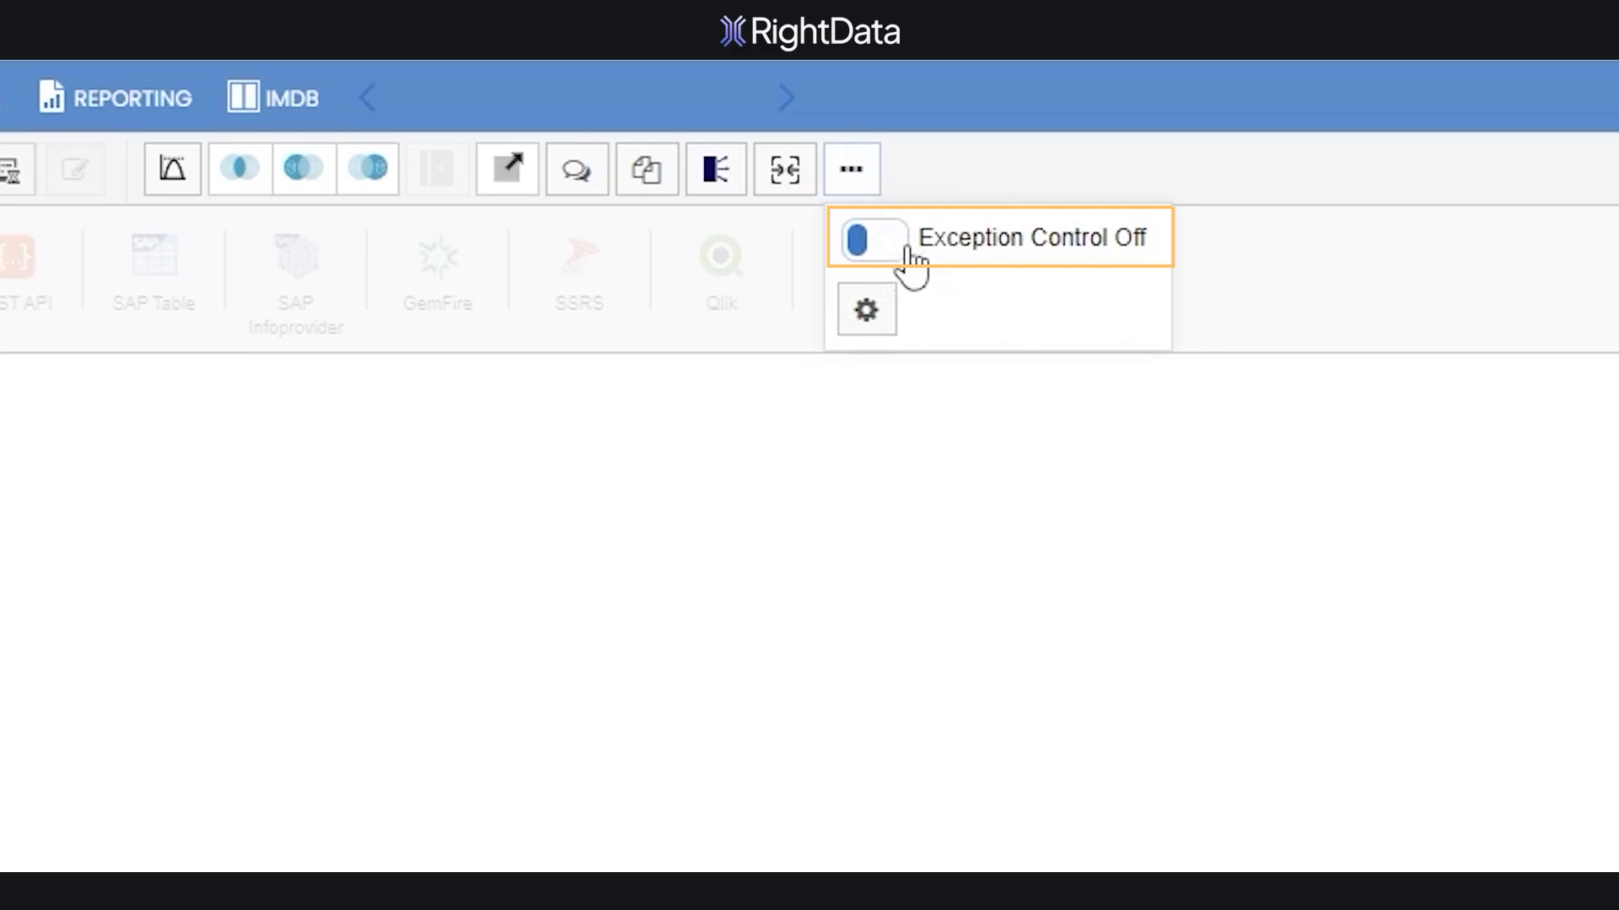
click(523, 487)
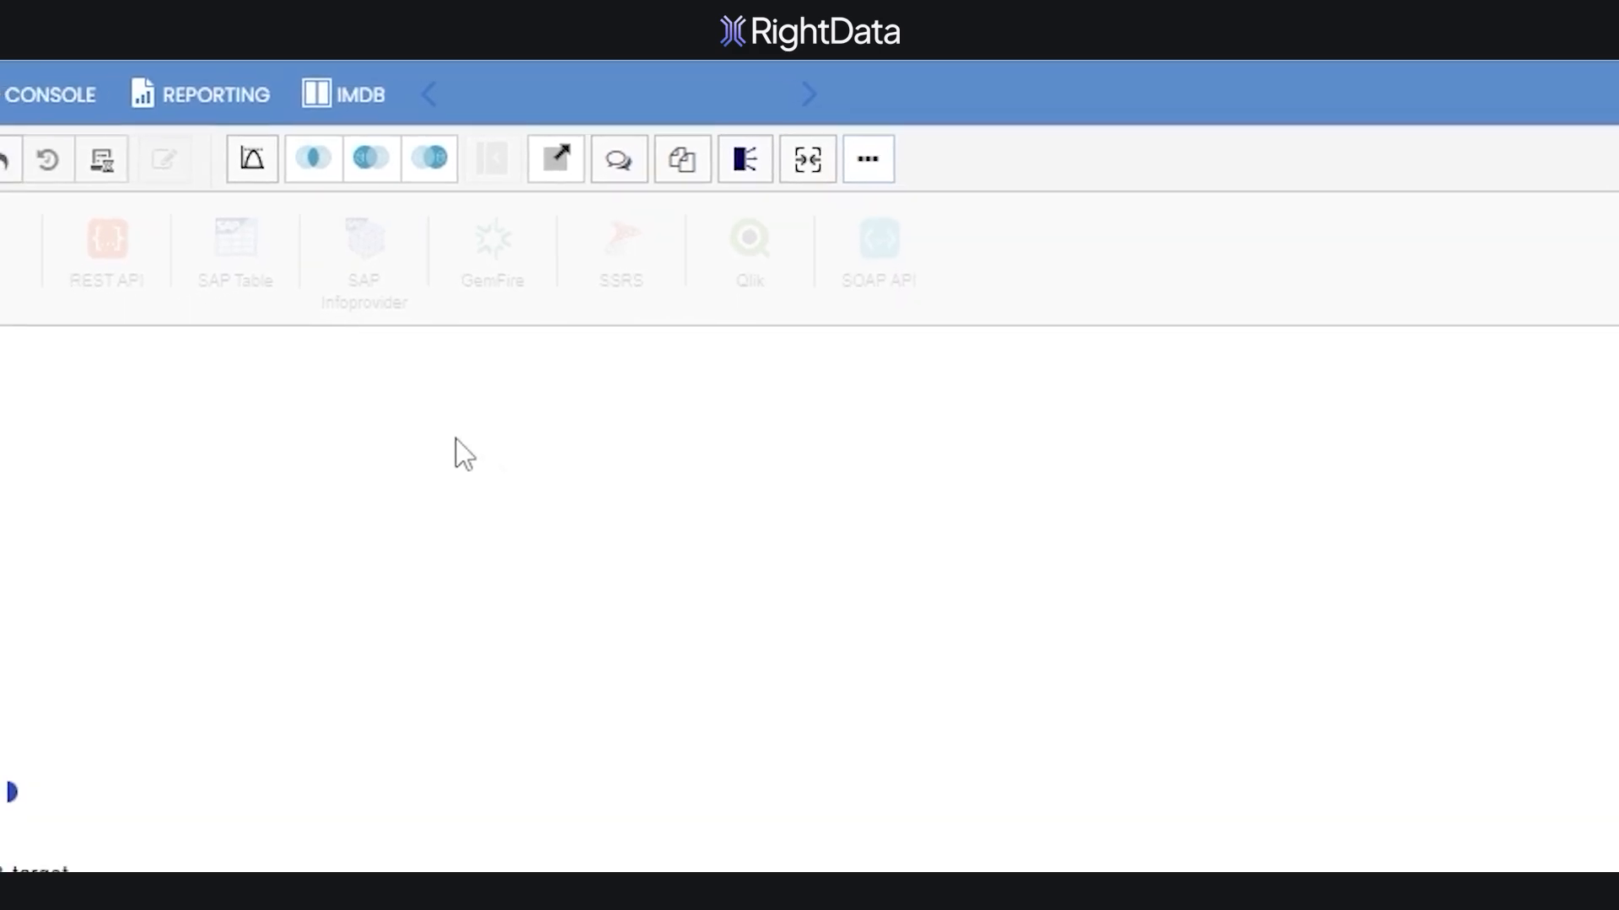
click(256, 84)
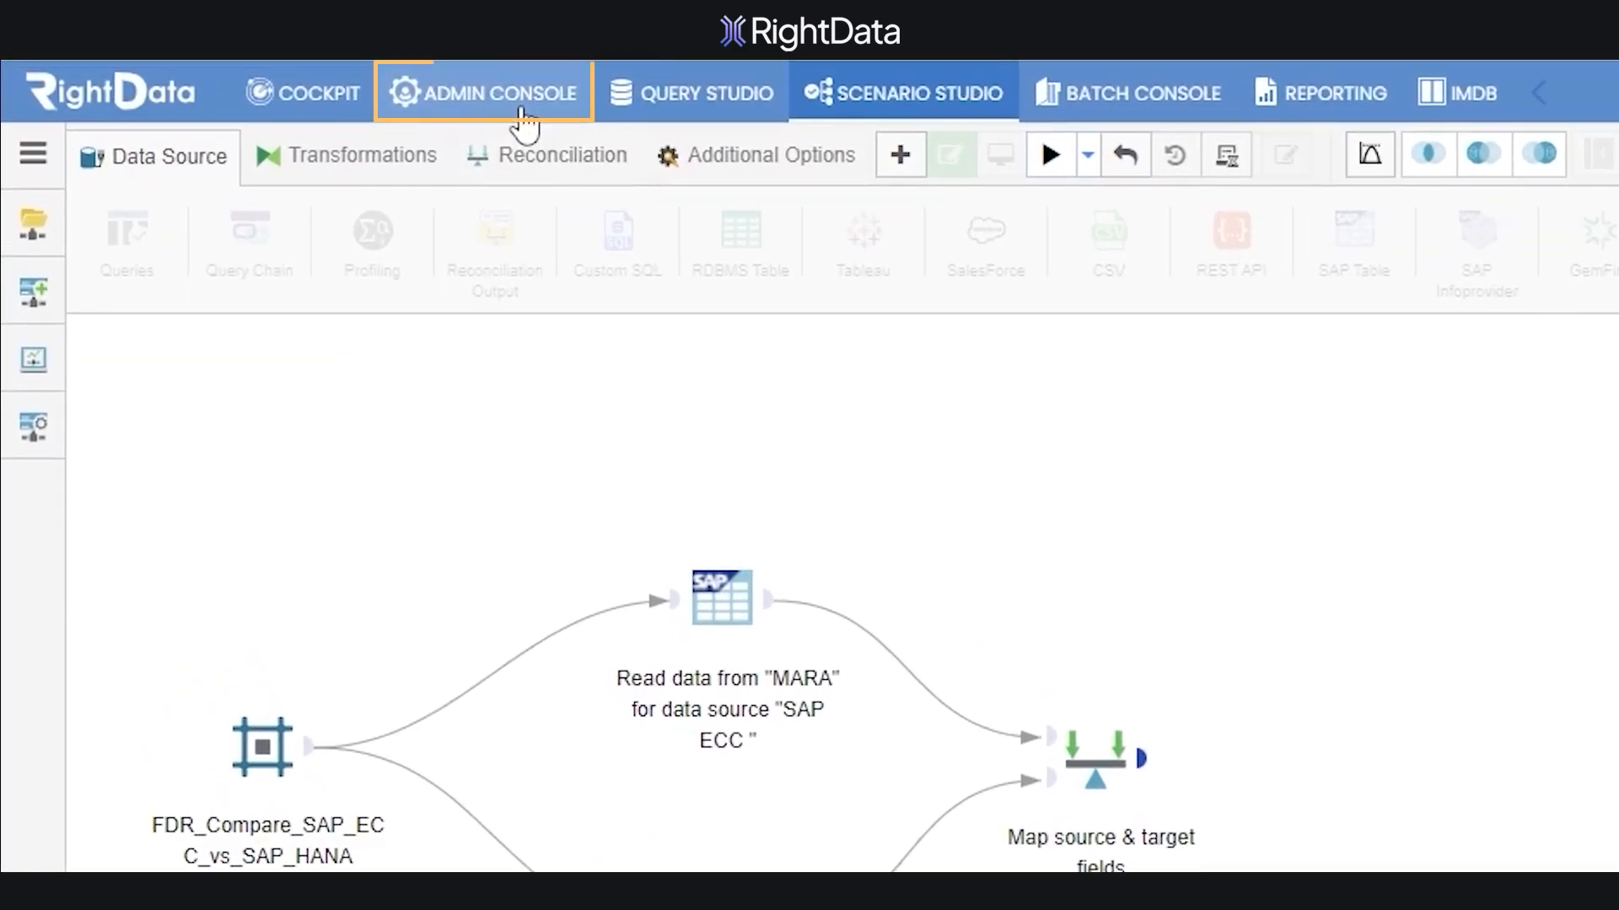
mouse_move(15, 152)
click(240, 244)
click(1472, 277)
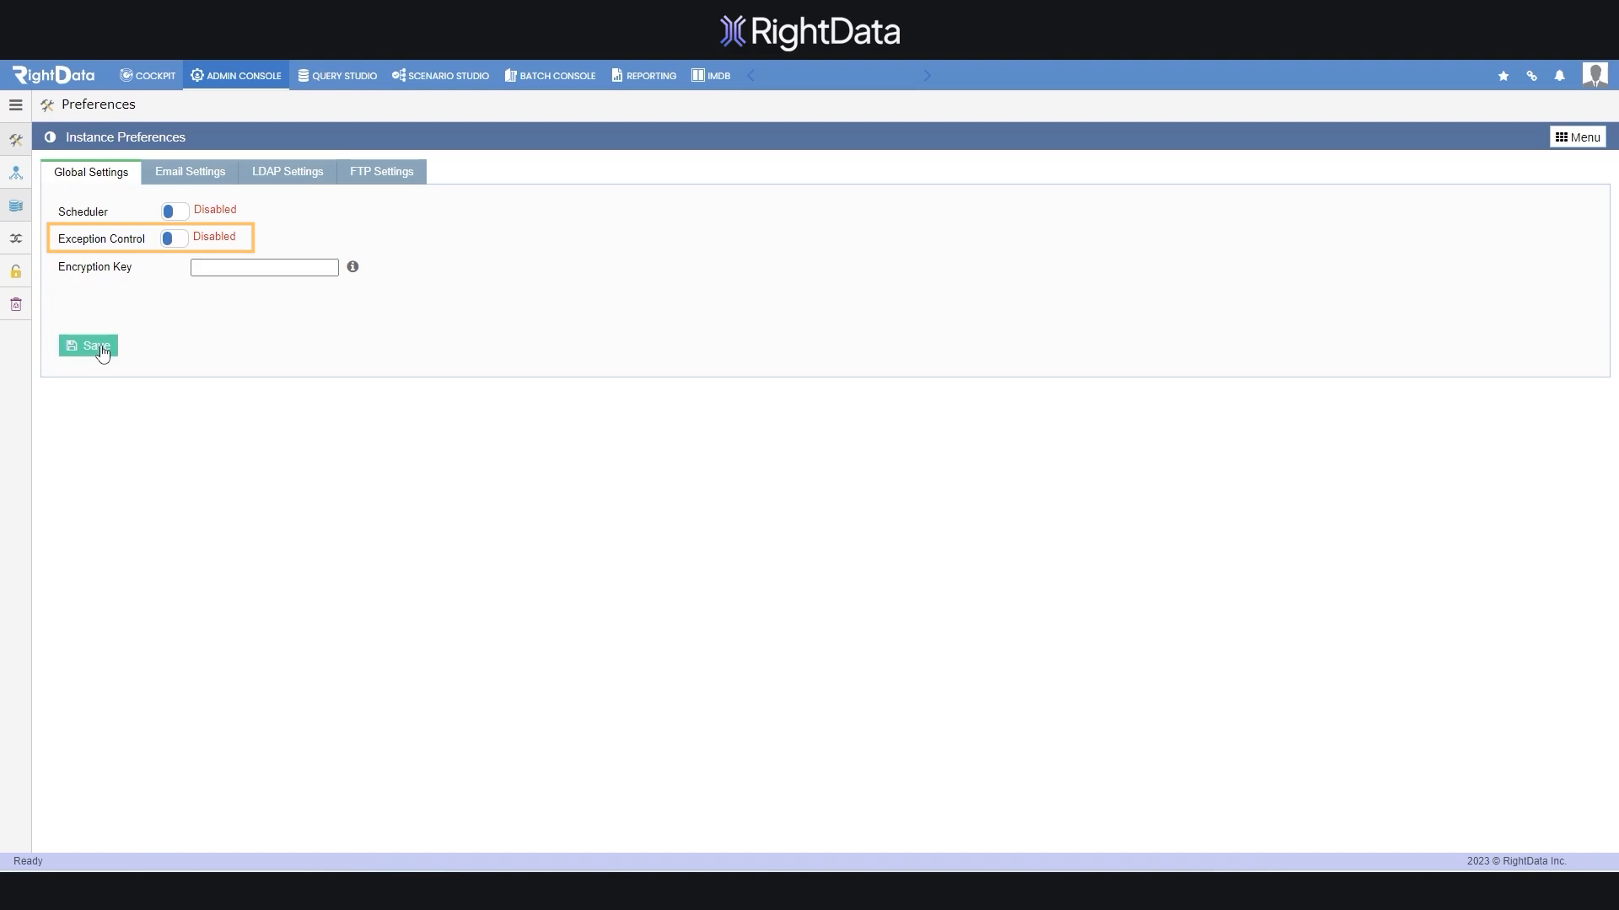
Save Exception Control as Disabled, then search Scenario Explorer for 'fdr'
click(102, 353)
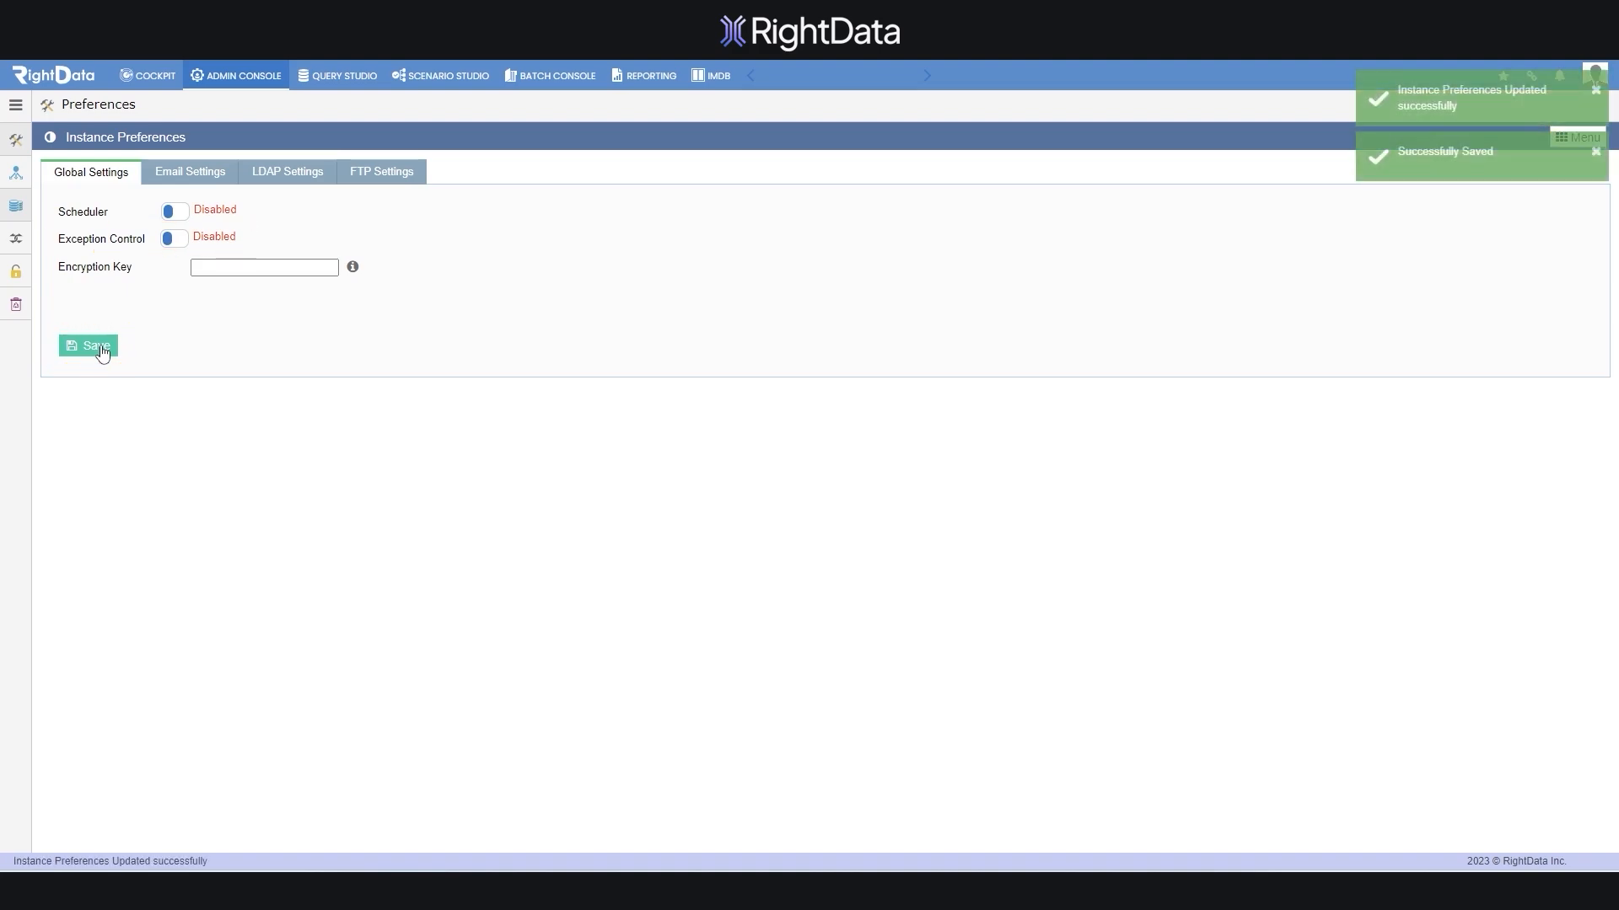
click(440, 75)
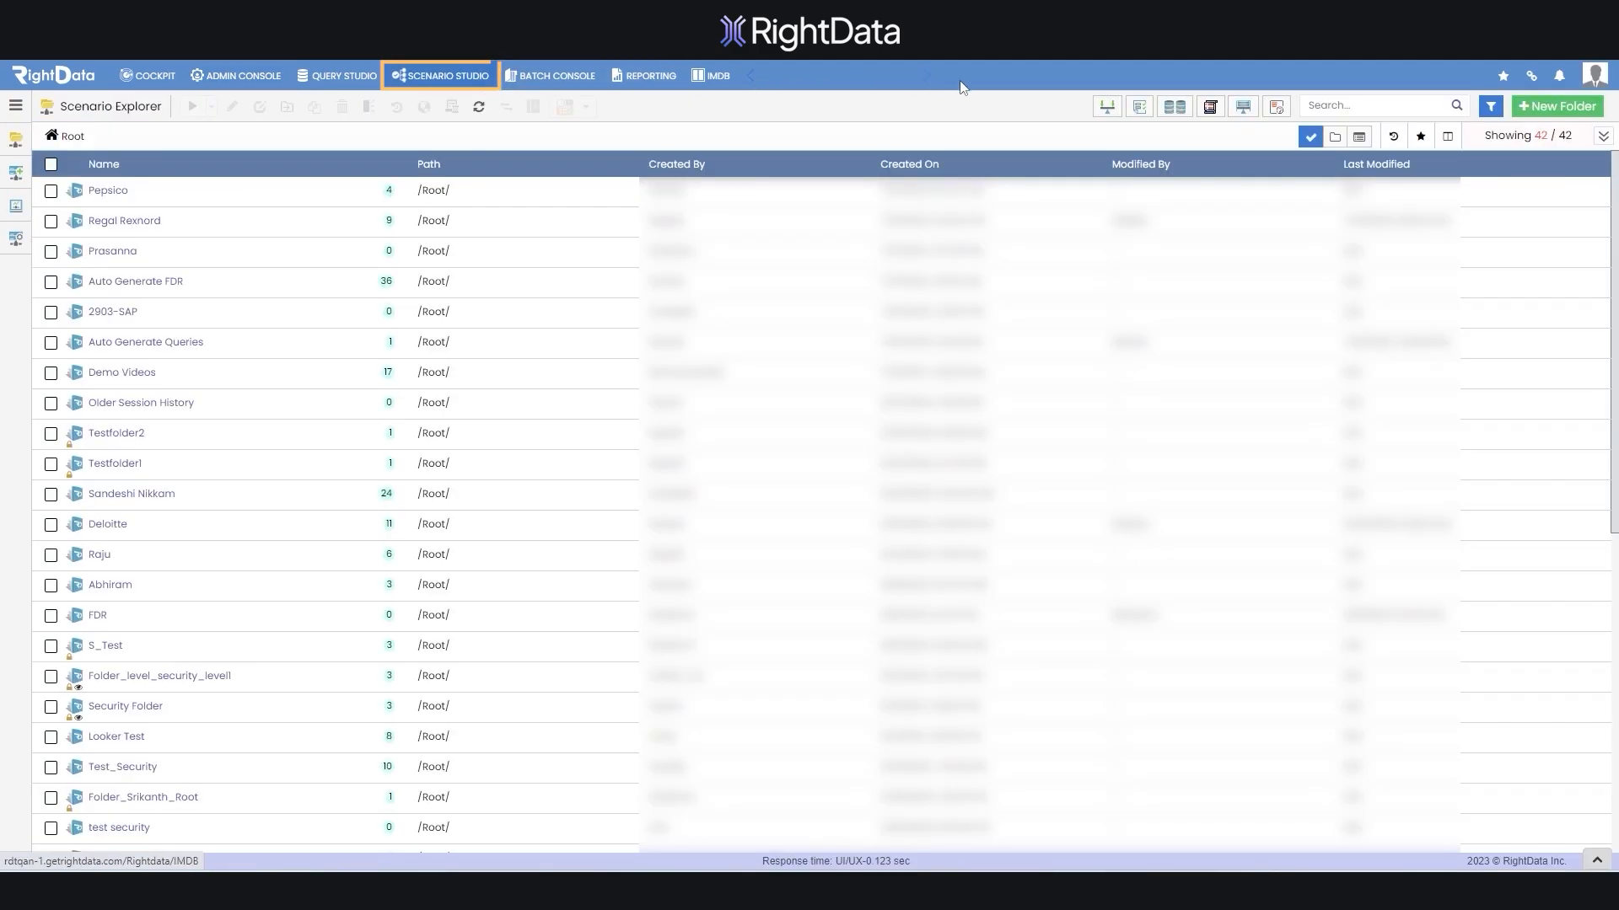
click(1381, 108)
text(fdr)
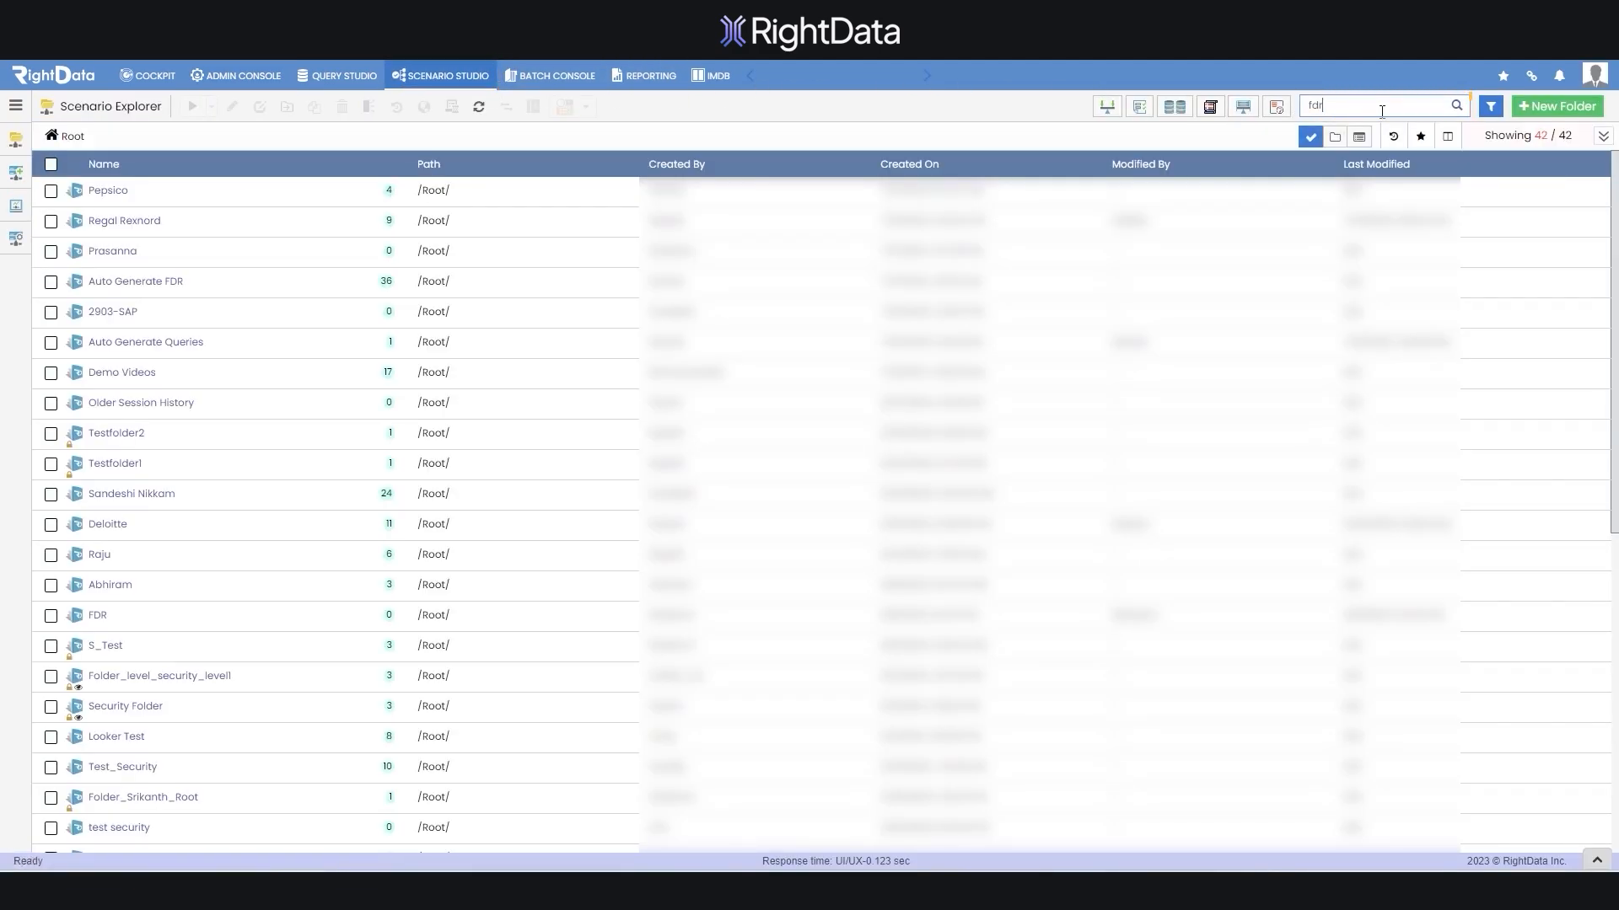
key(Return)
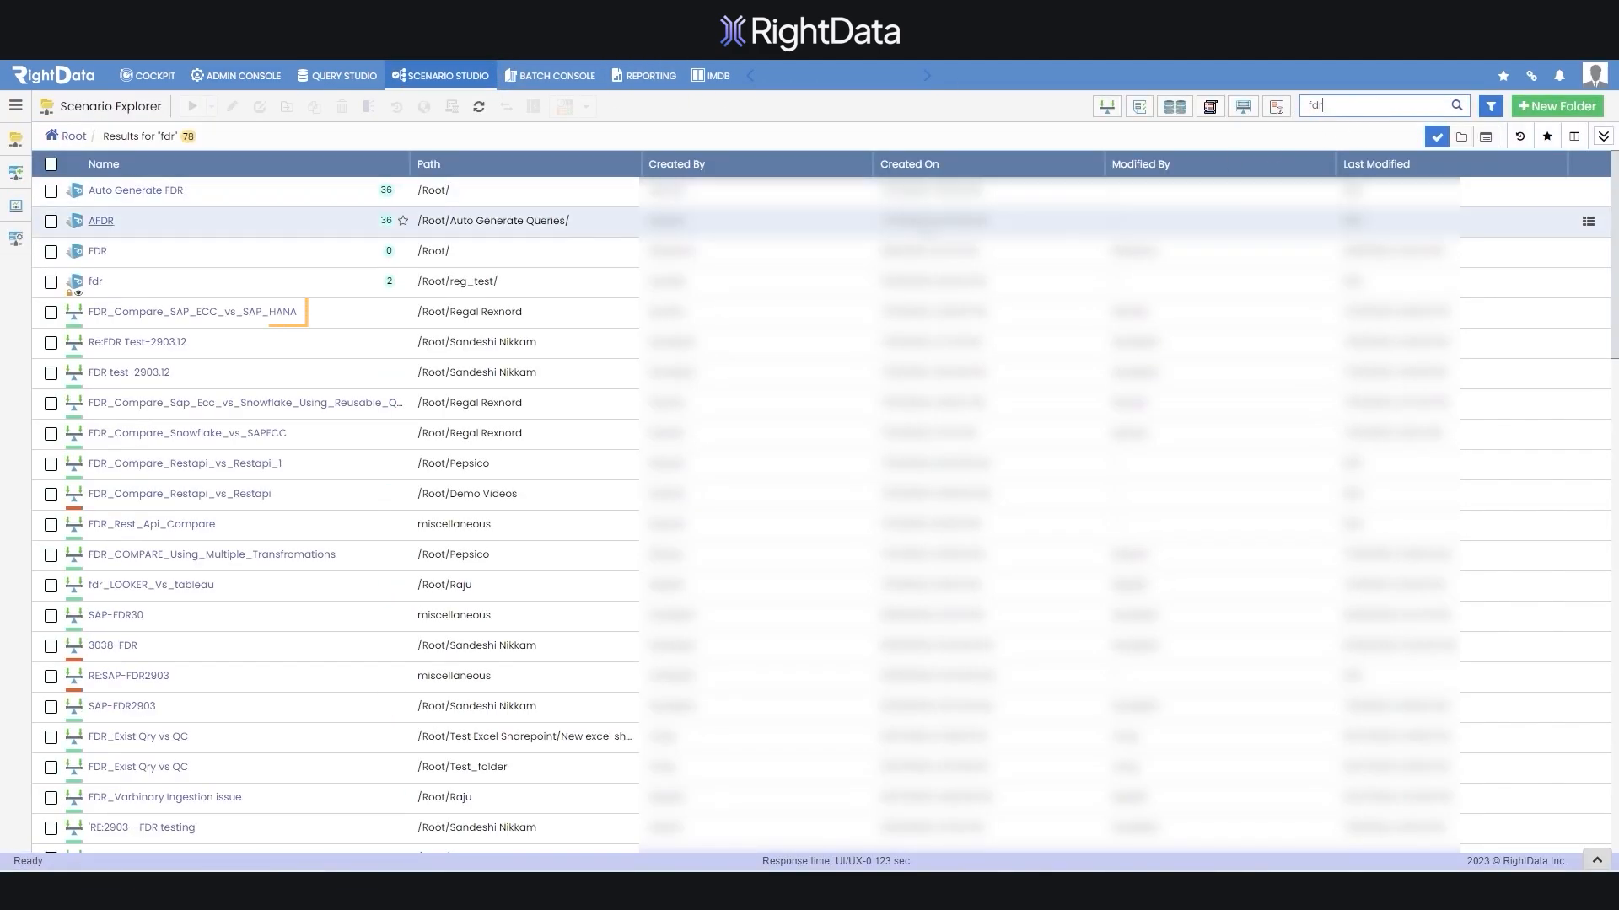
Open the FDR_Compare_SAP_ECC_vs_SAP_HANA scenario and check its exception control option
click(114, 317)
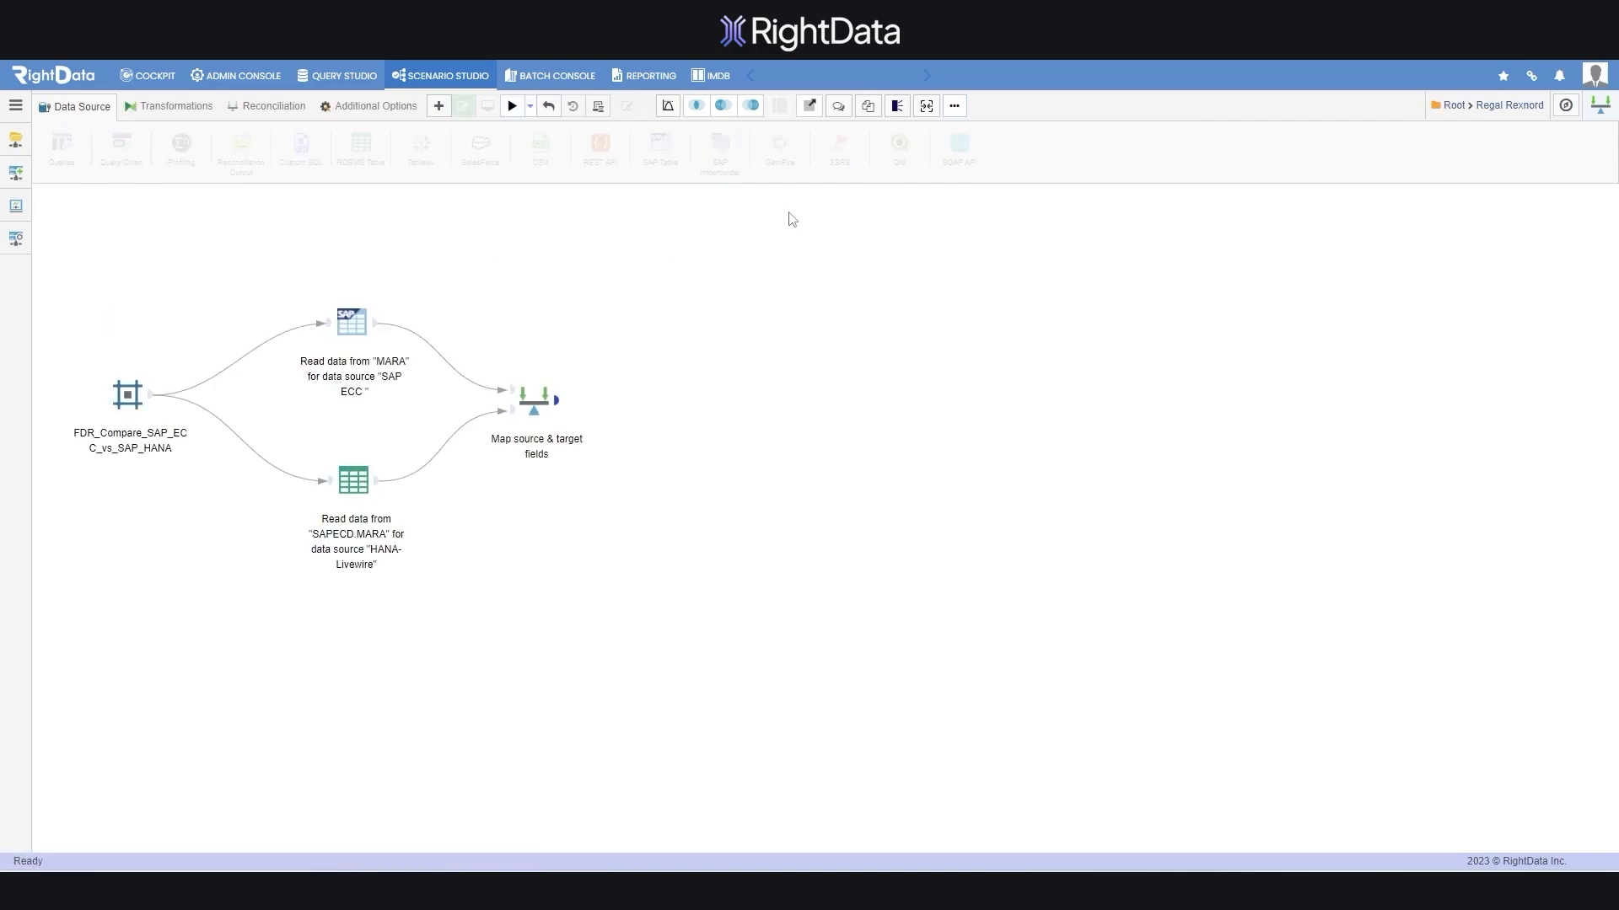
click(954, 105)
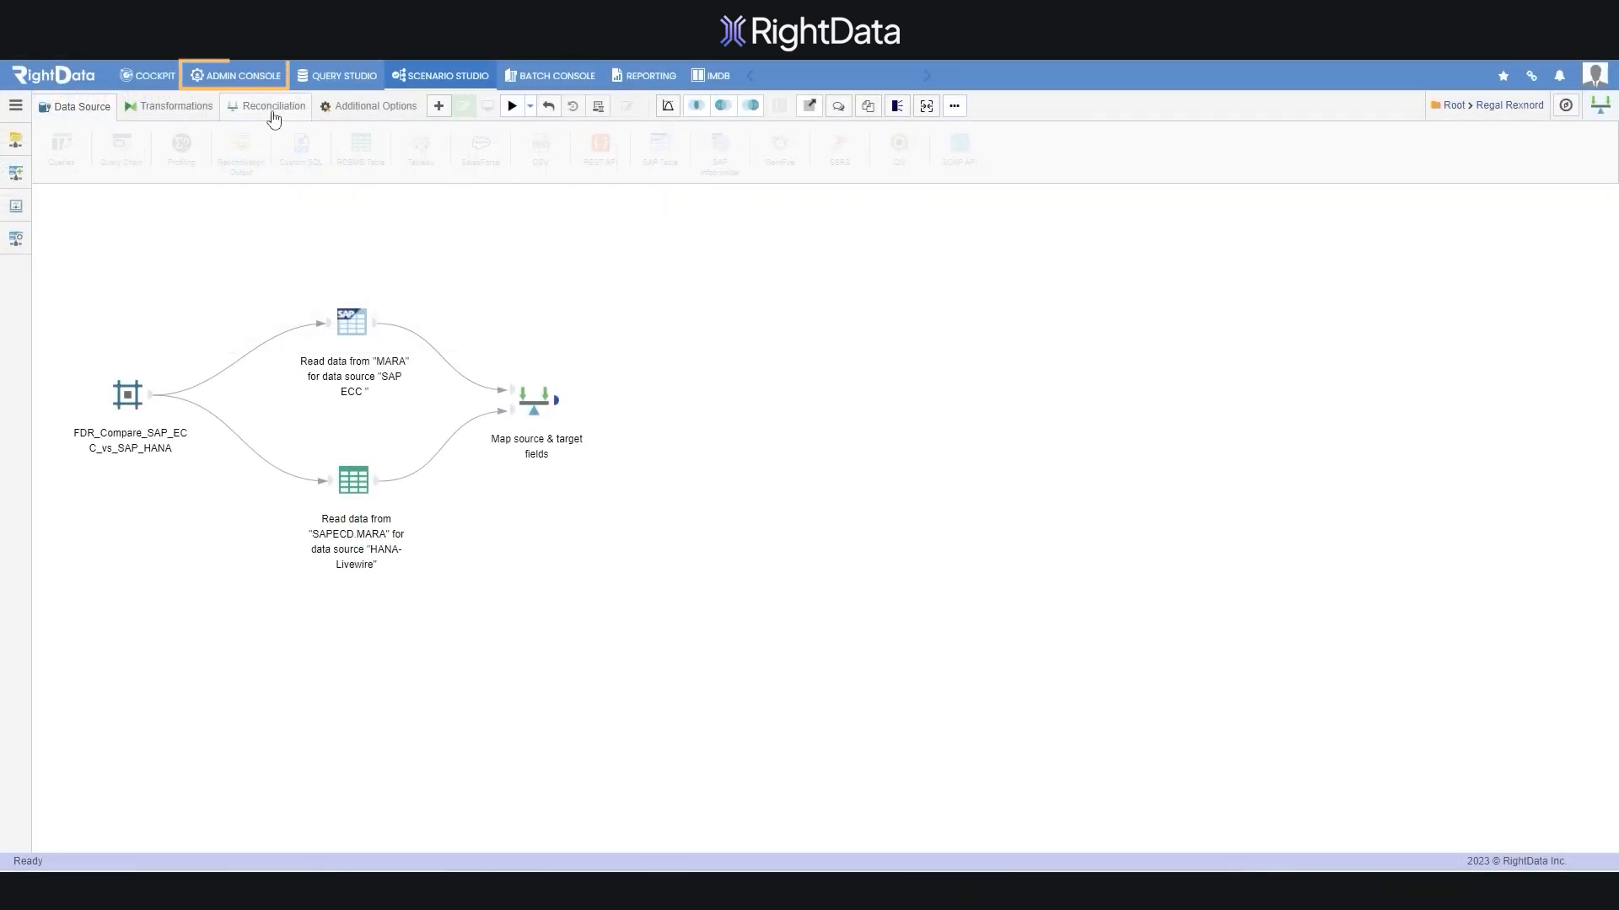
click(236, 75)
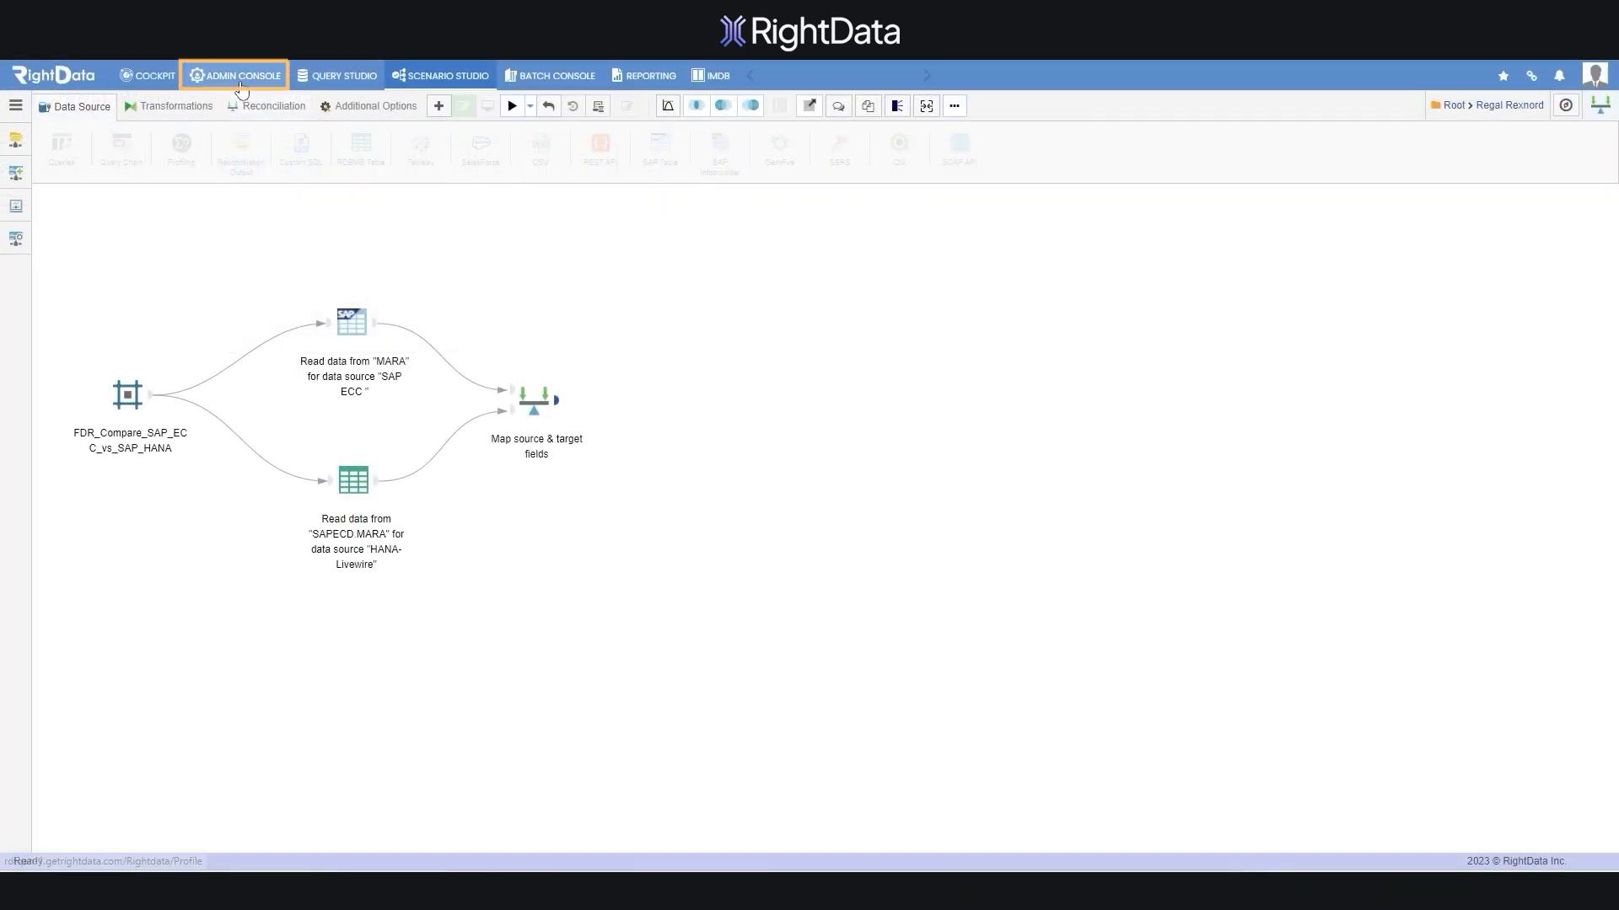
Return to Instance Preferences, check the Encryption Key info, and open Email Settings
click(15, 140)
click(653, 166)
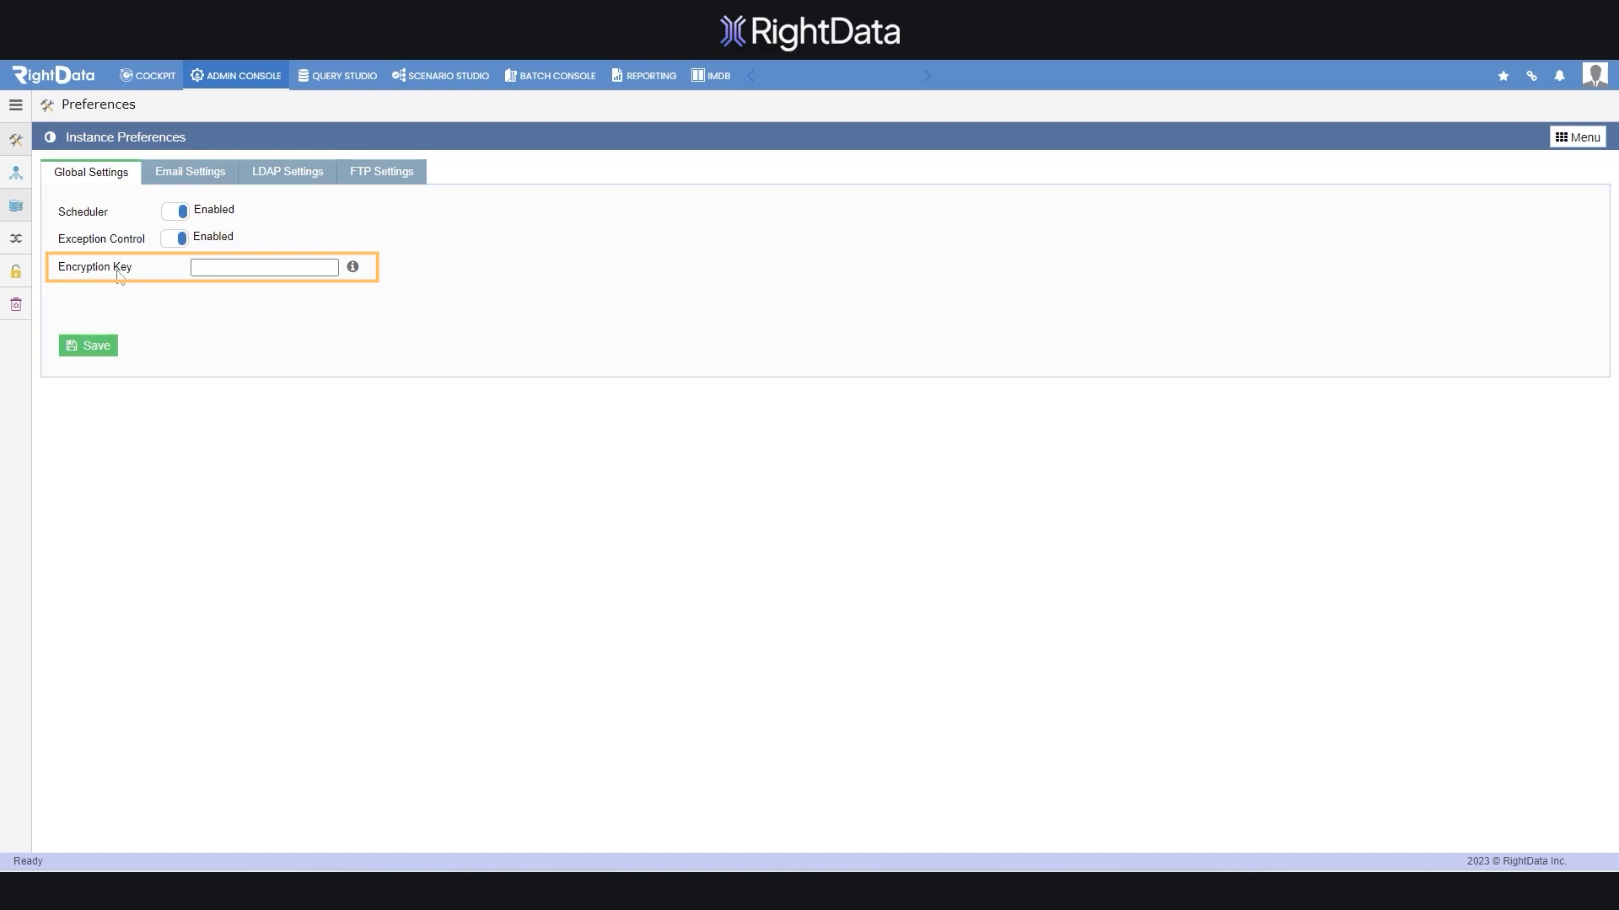
mouse_move(353, 269)
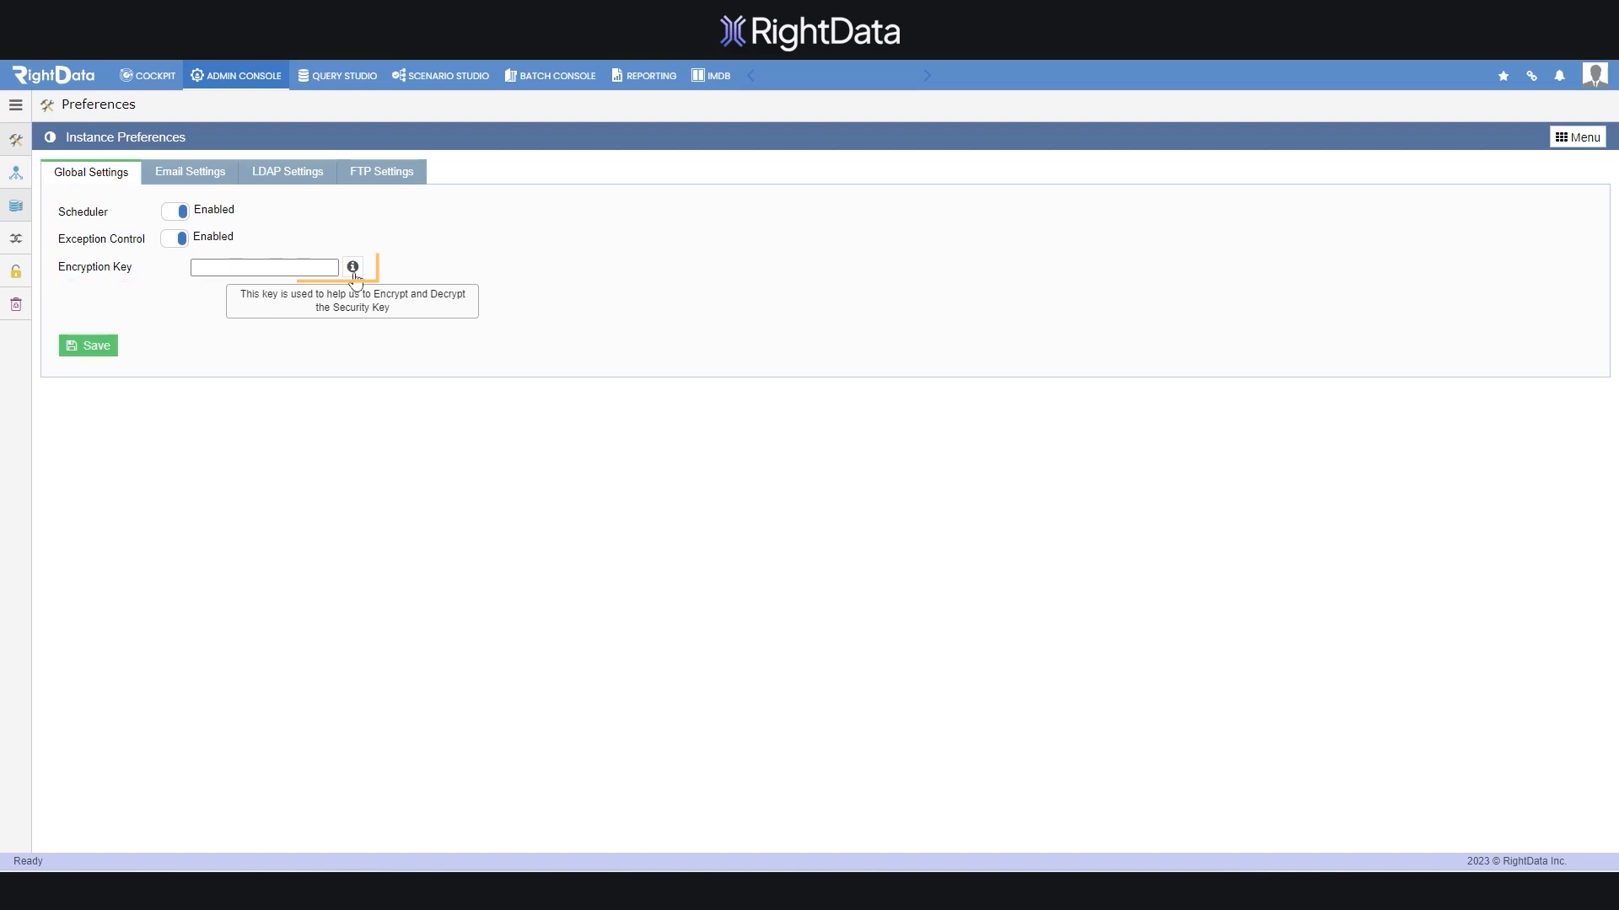
click(190, 175)
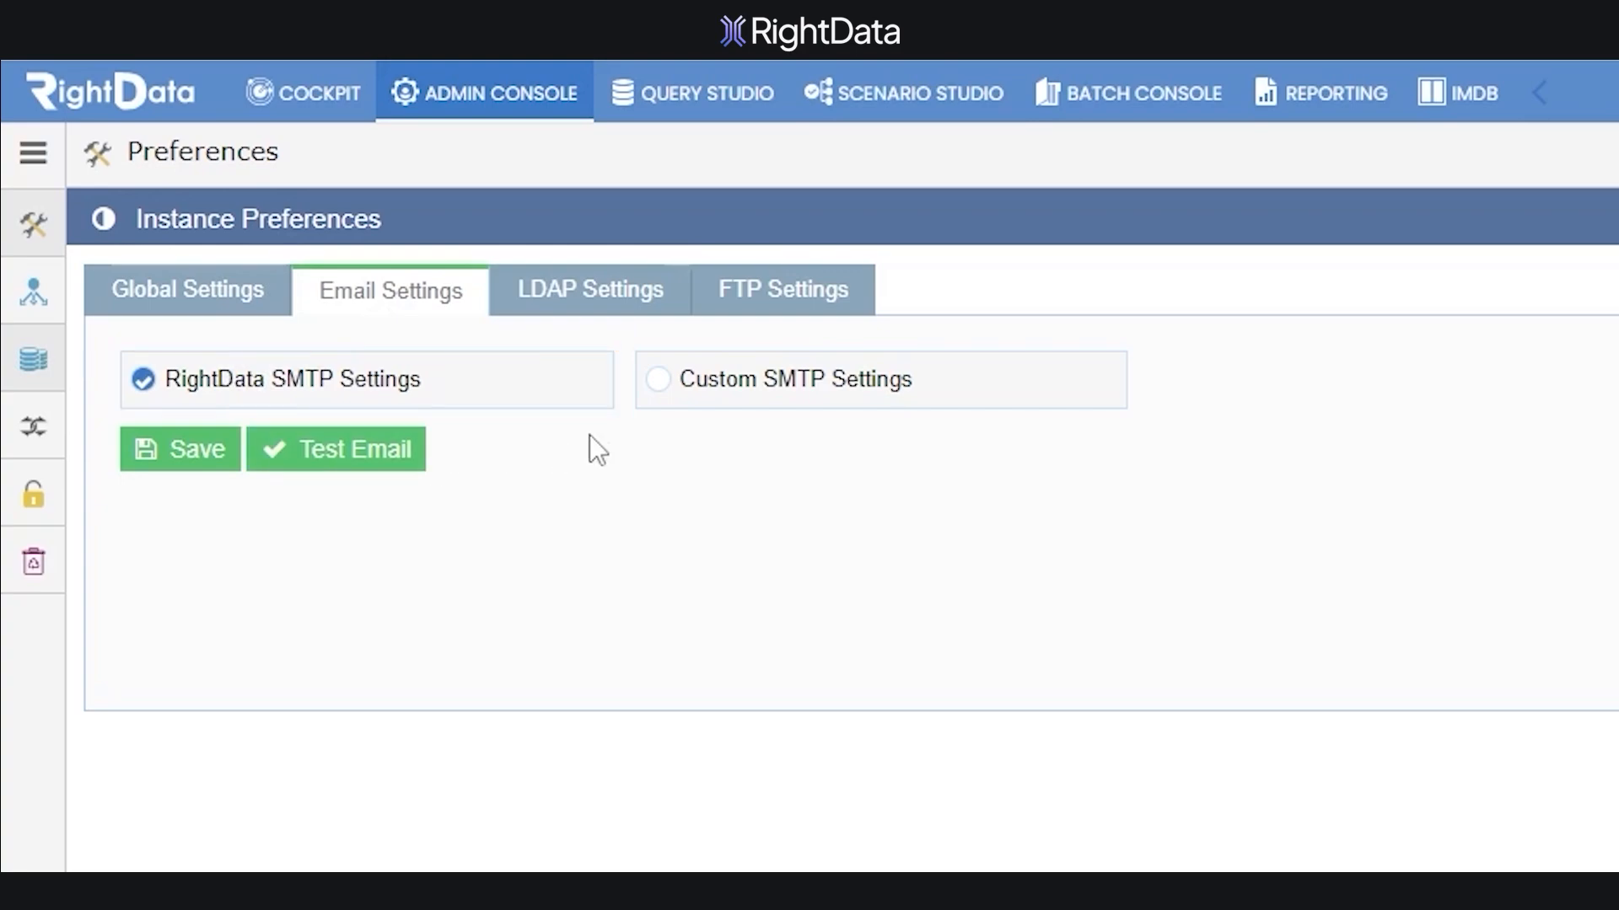
Choose Custom SMTP Settings with port 587, then bring up the LDAP settings
click(662, 380)
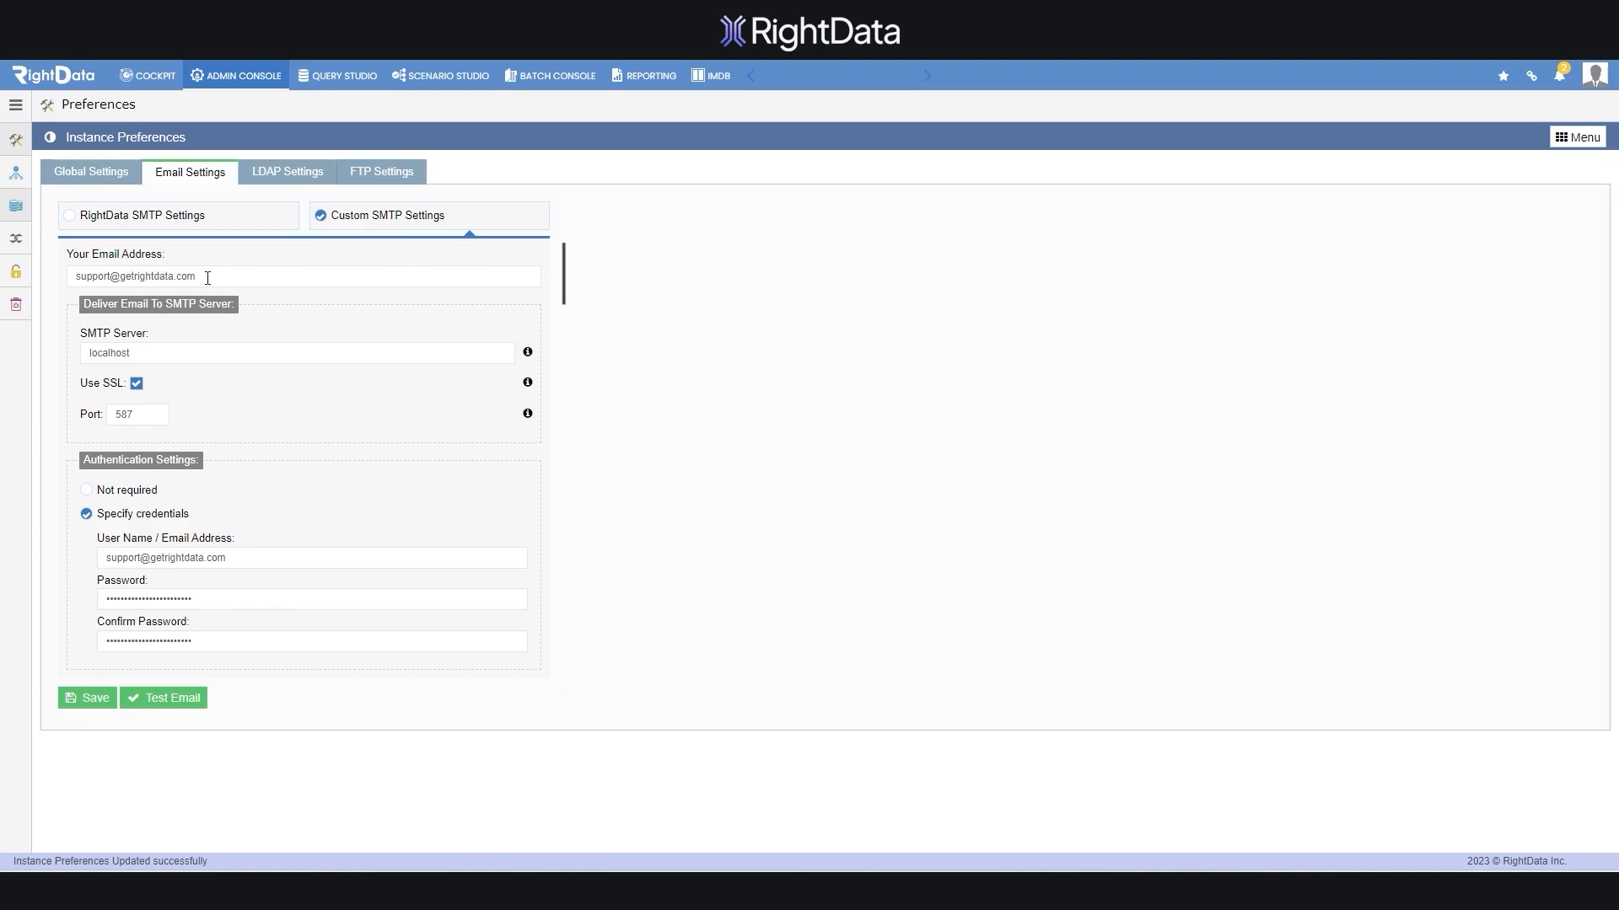
click(288, 179)
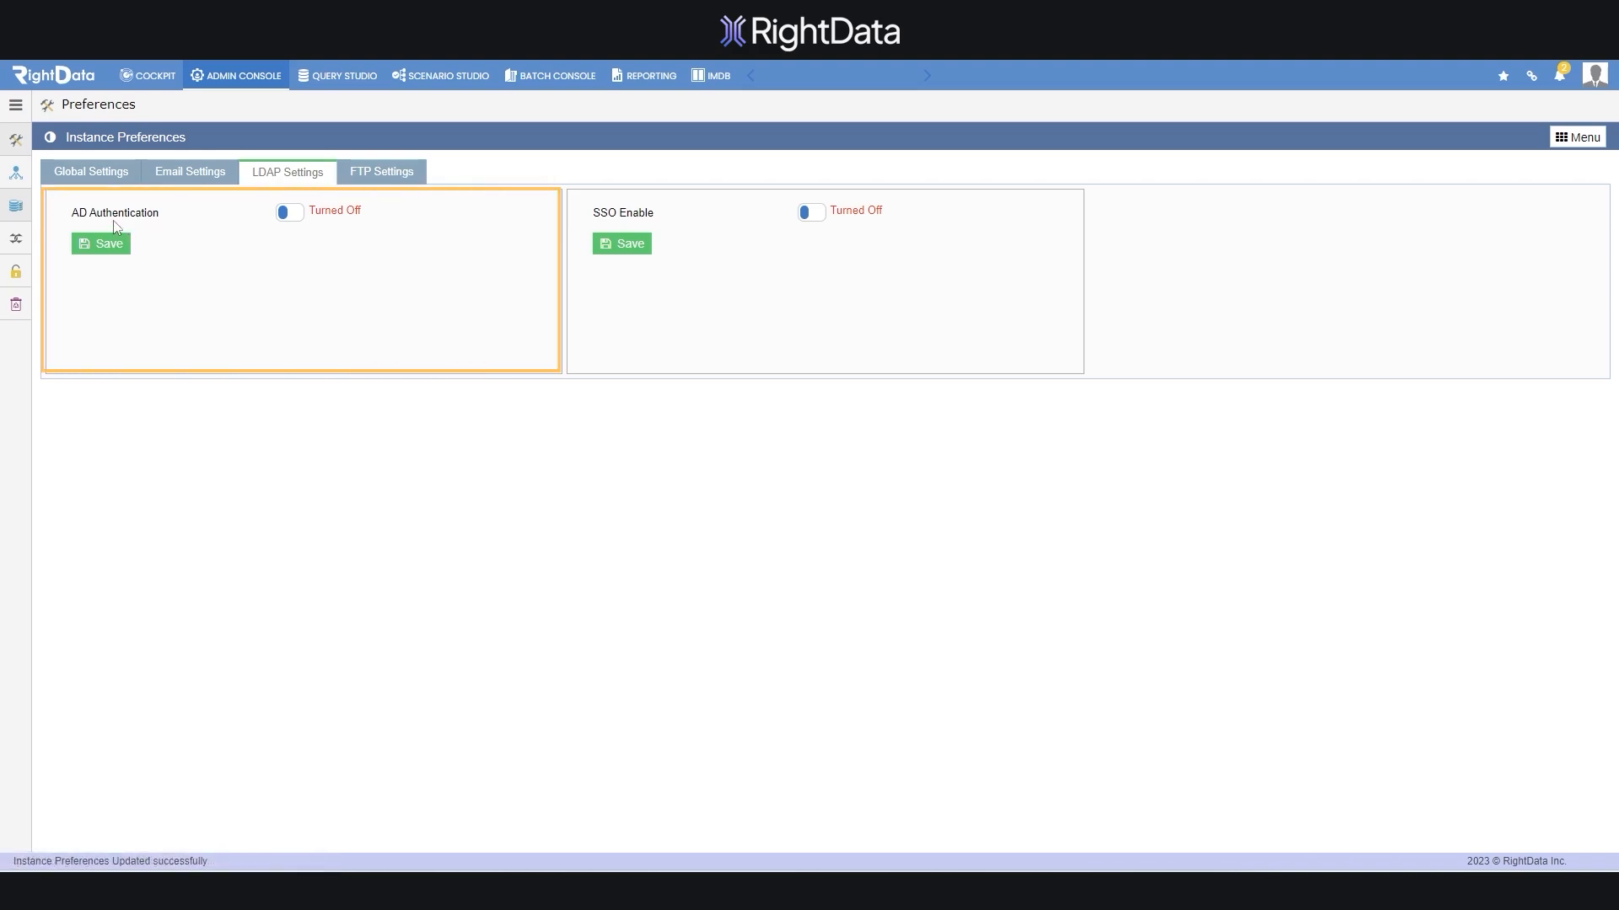
Enable AD Authentication and SSO, reviewing authentication type and SSO login/logout URLs
click(291, 213)
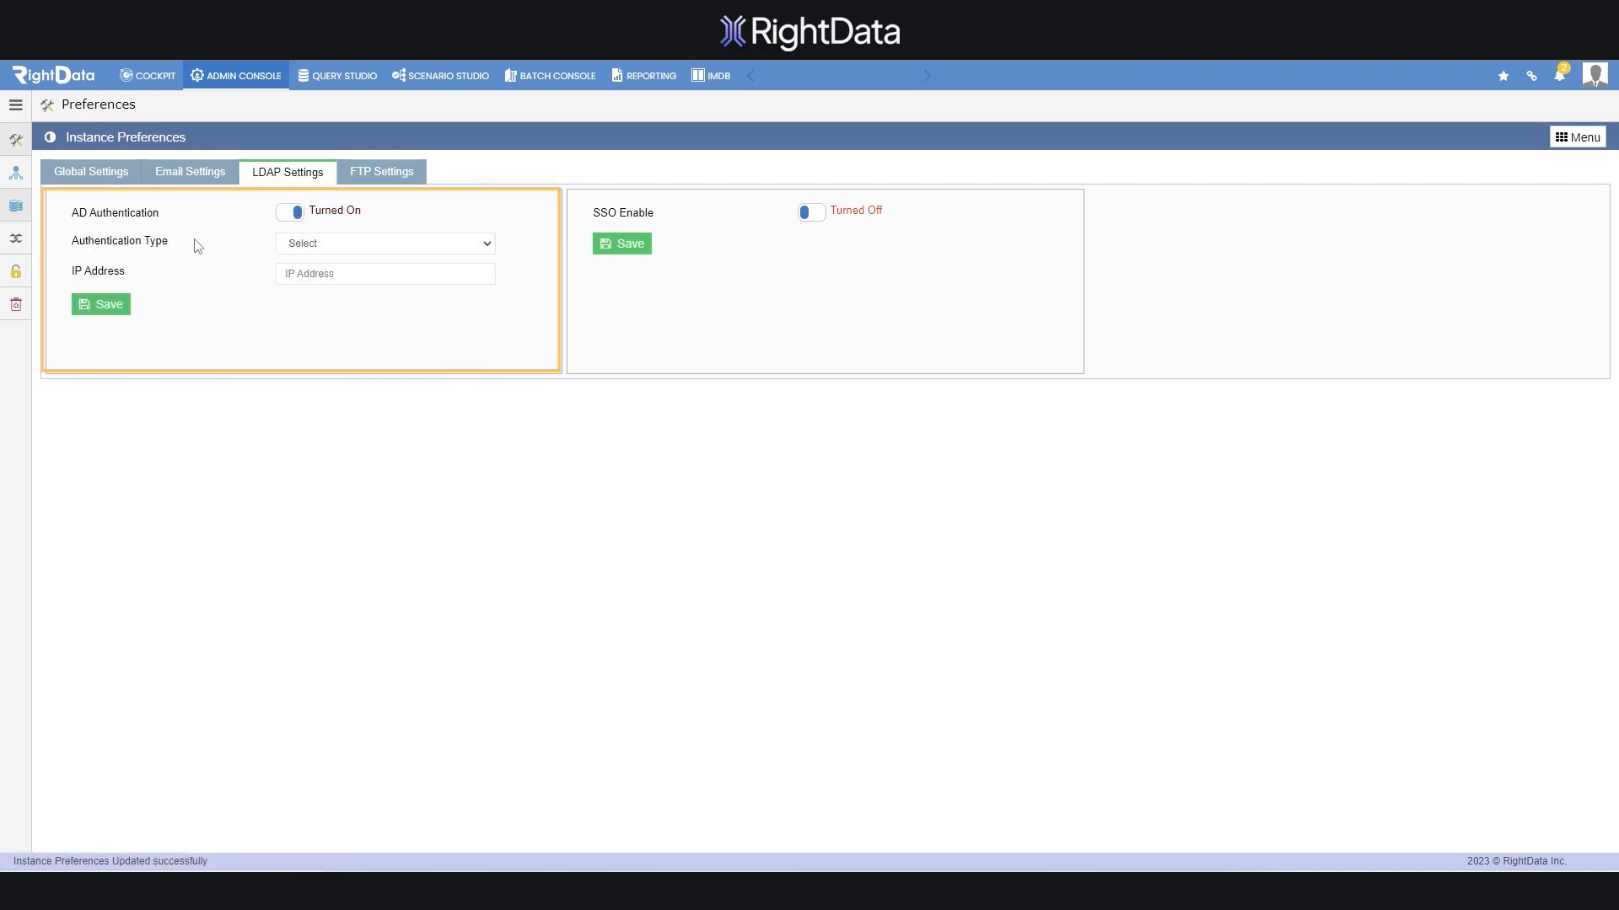
click(422, 251)
click(811, 212)
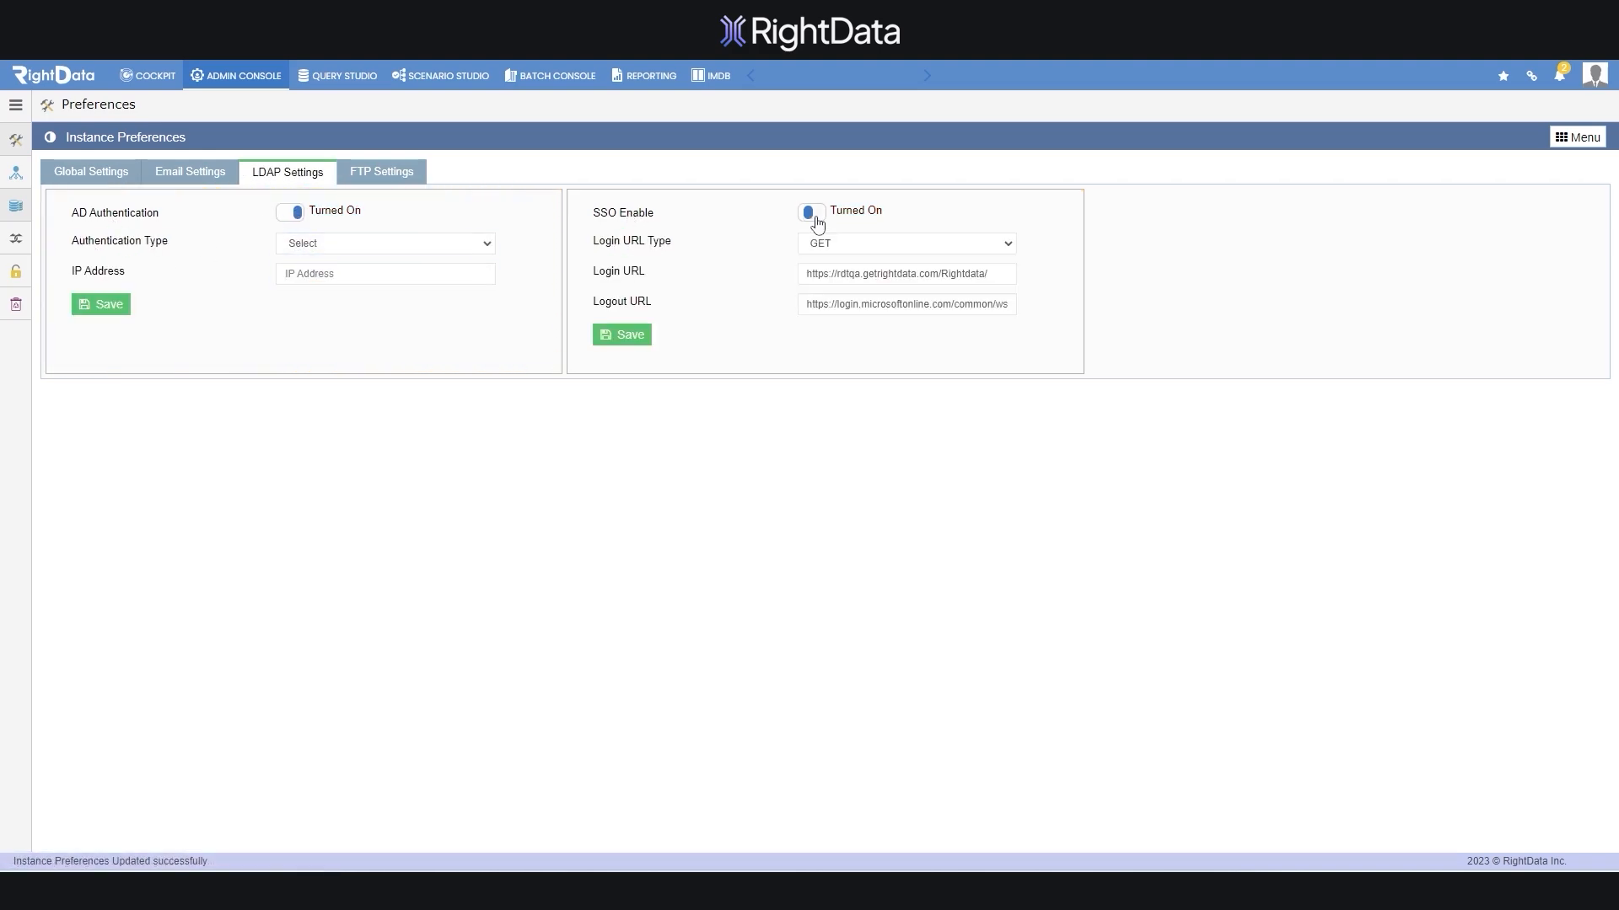
click(950, 272)
click(990, 305)
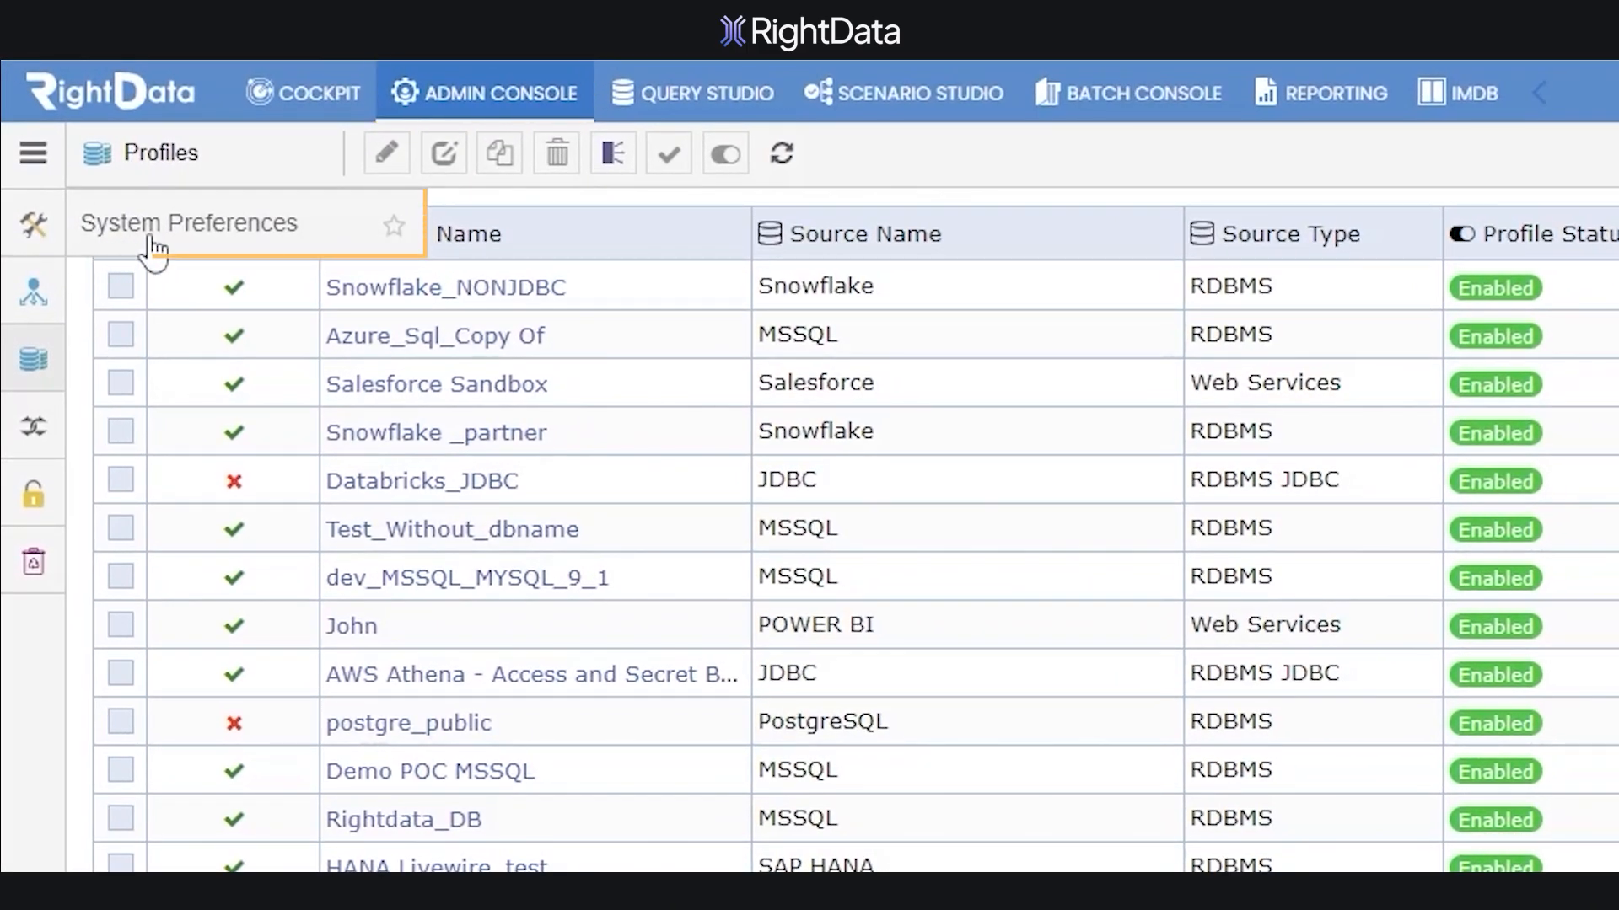
Go to System Preferences > Third Party Integration to view the RD Jira instance
click(206, 245)
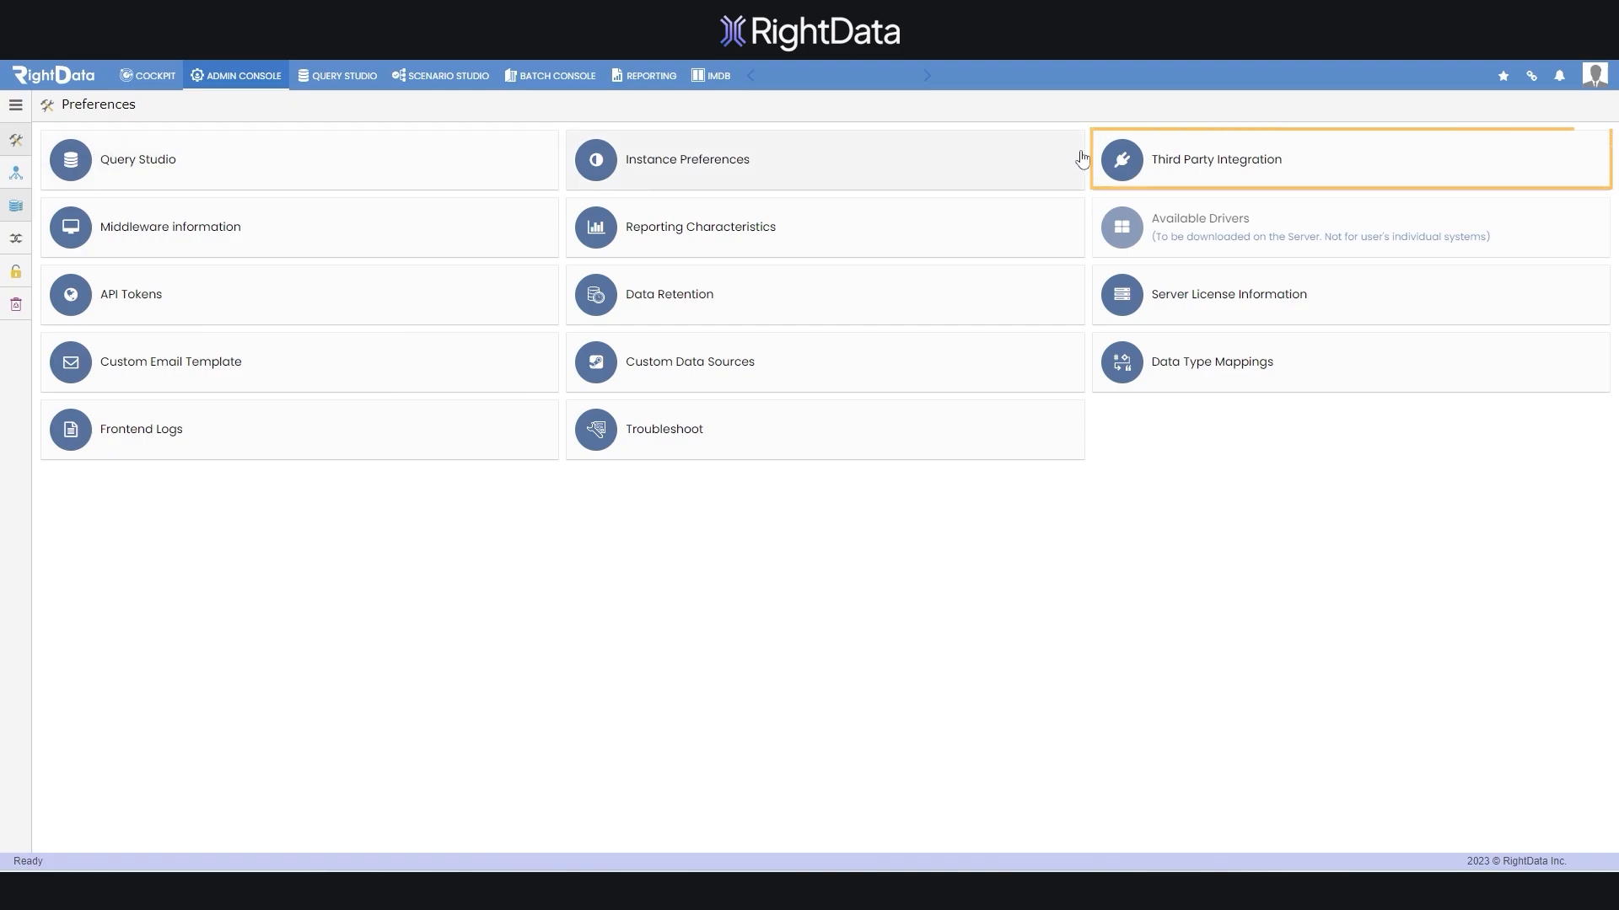
click(1261, 180)
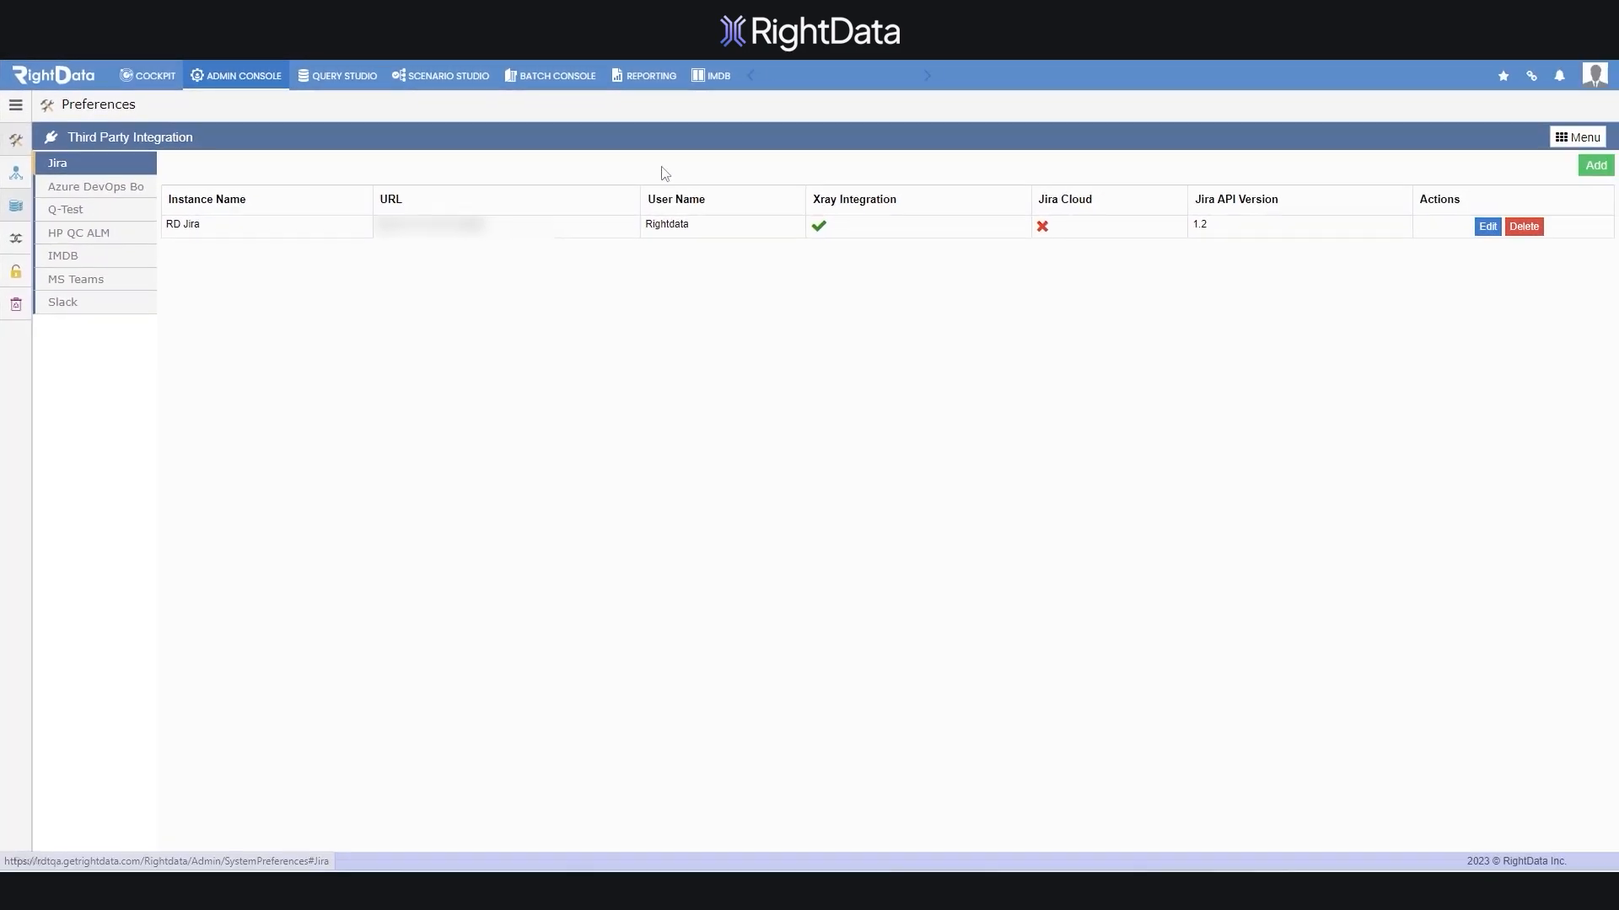
Start a Jira instance named 'Jira' for the QA testing group with URL, user name and password
click(1595, 167)
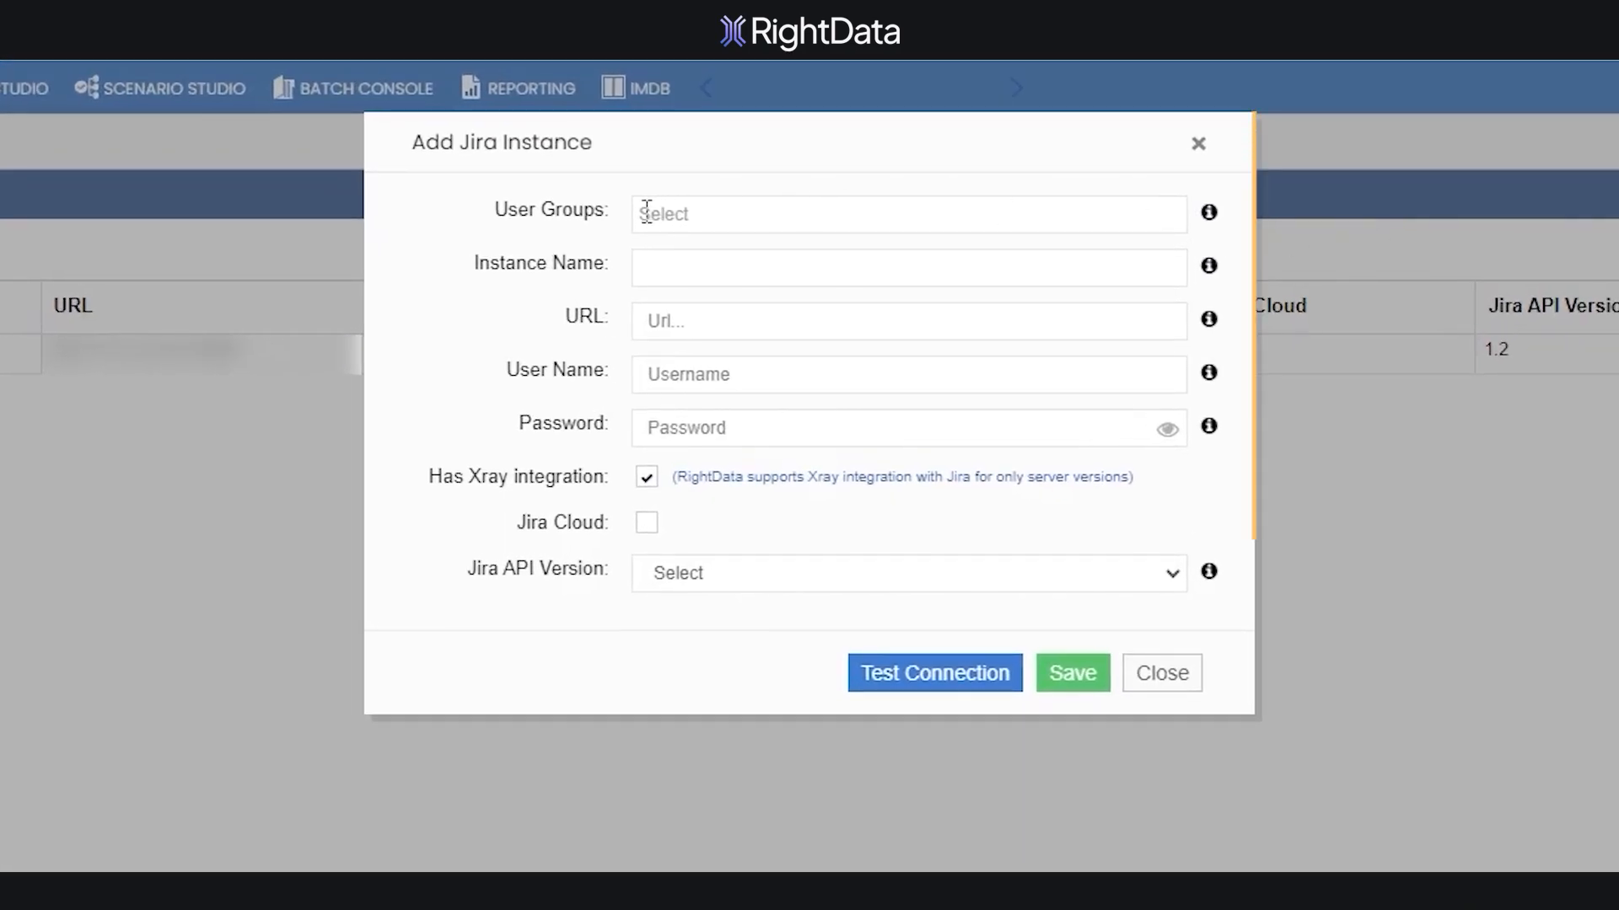
click(959, 149)
click(689, 289)
click(909, 268)
text(Jira)
click(909, 349)
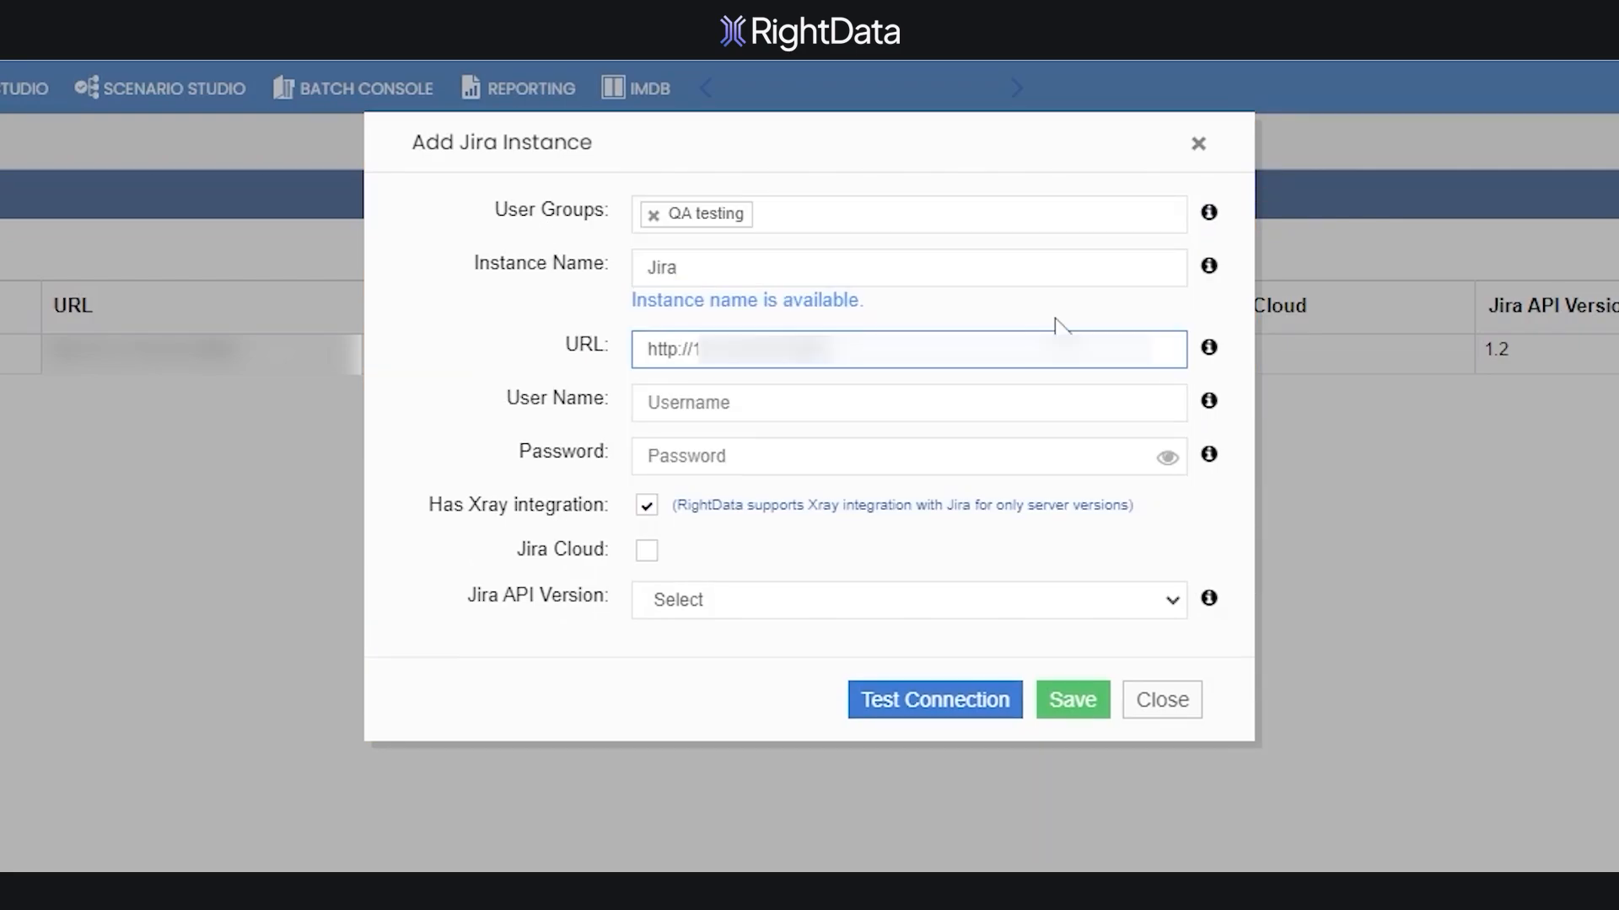
click(909, 402)
text(Rightdata)
click(893, 456)
Choose API version 1.2, pass the connection test, and save the new Jira instance
click(657, 600)
click(1134, 675)
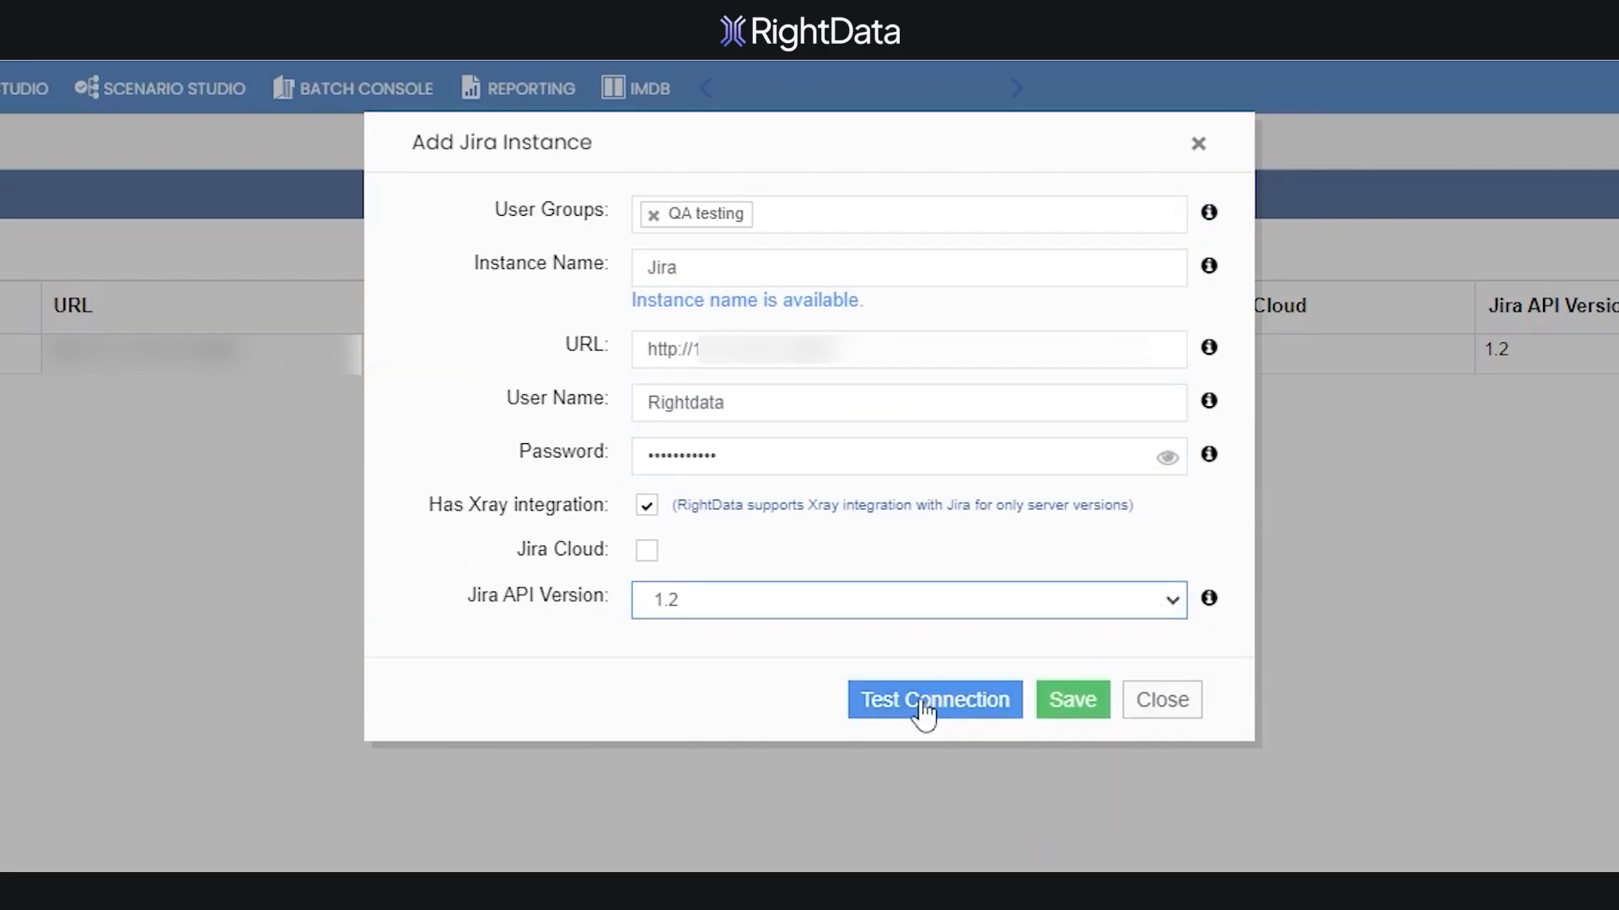
click(925, 708)
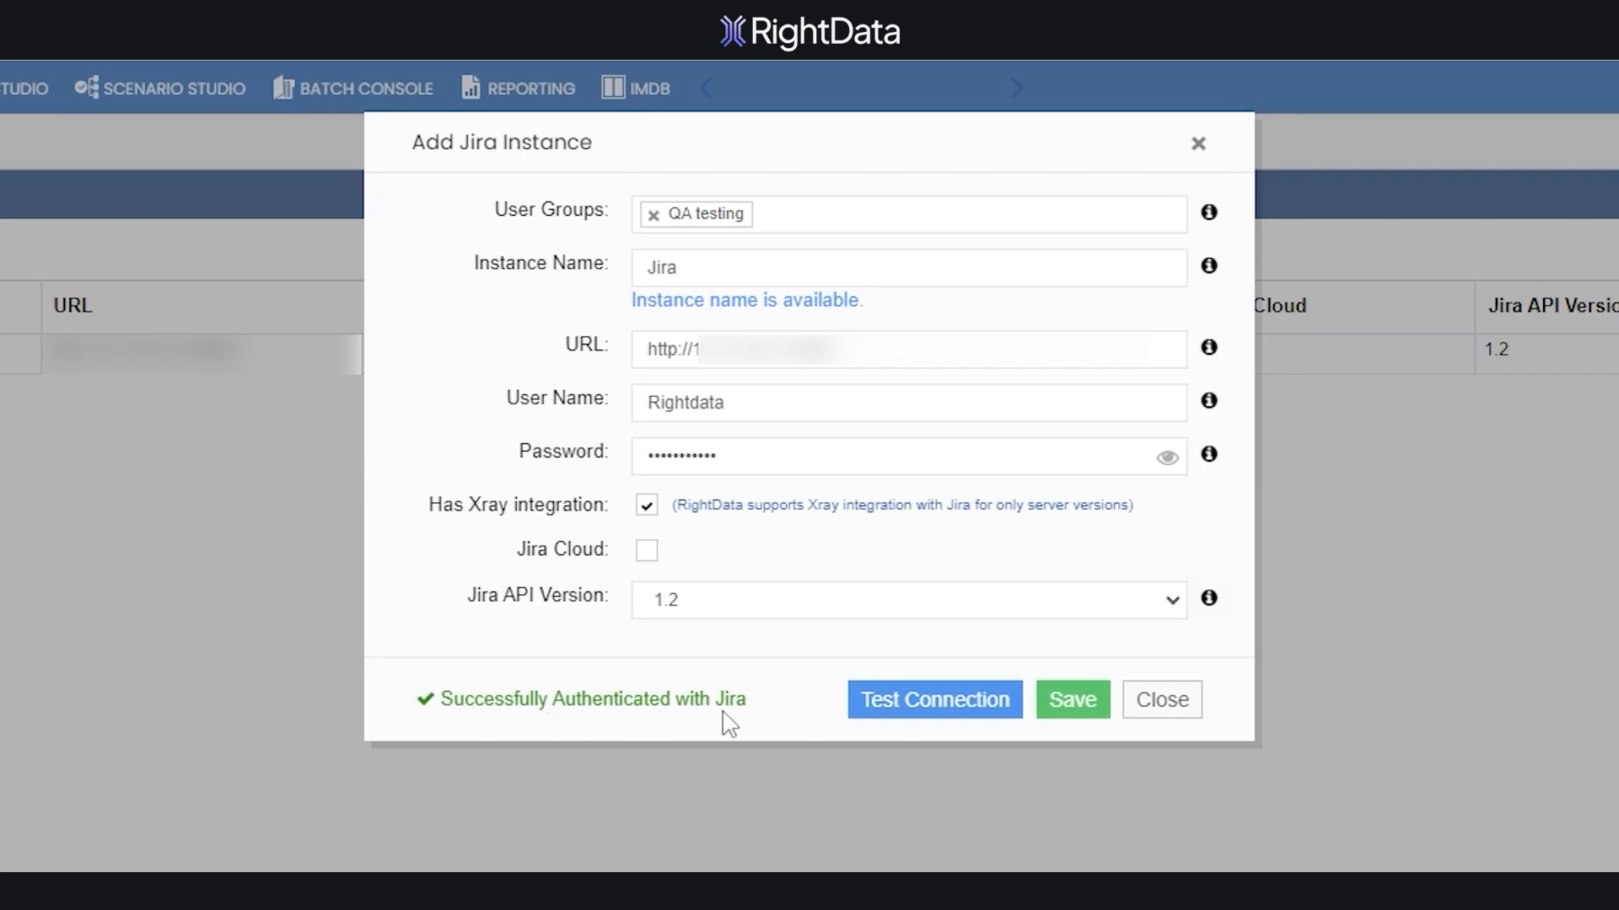
click(1073, 717)
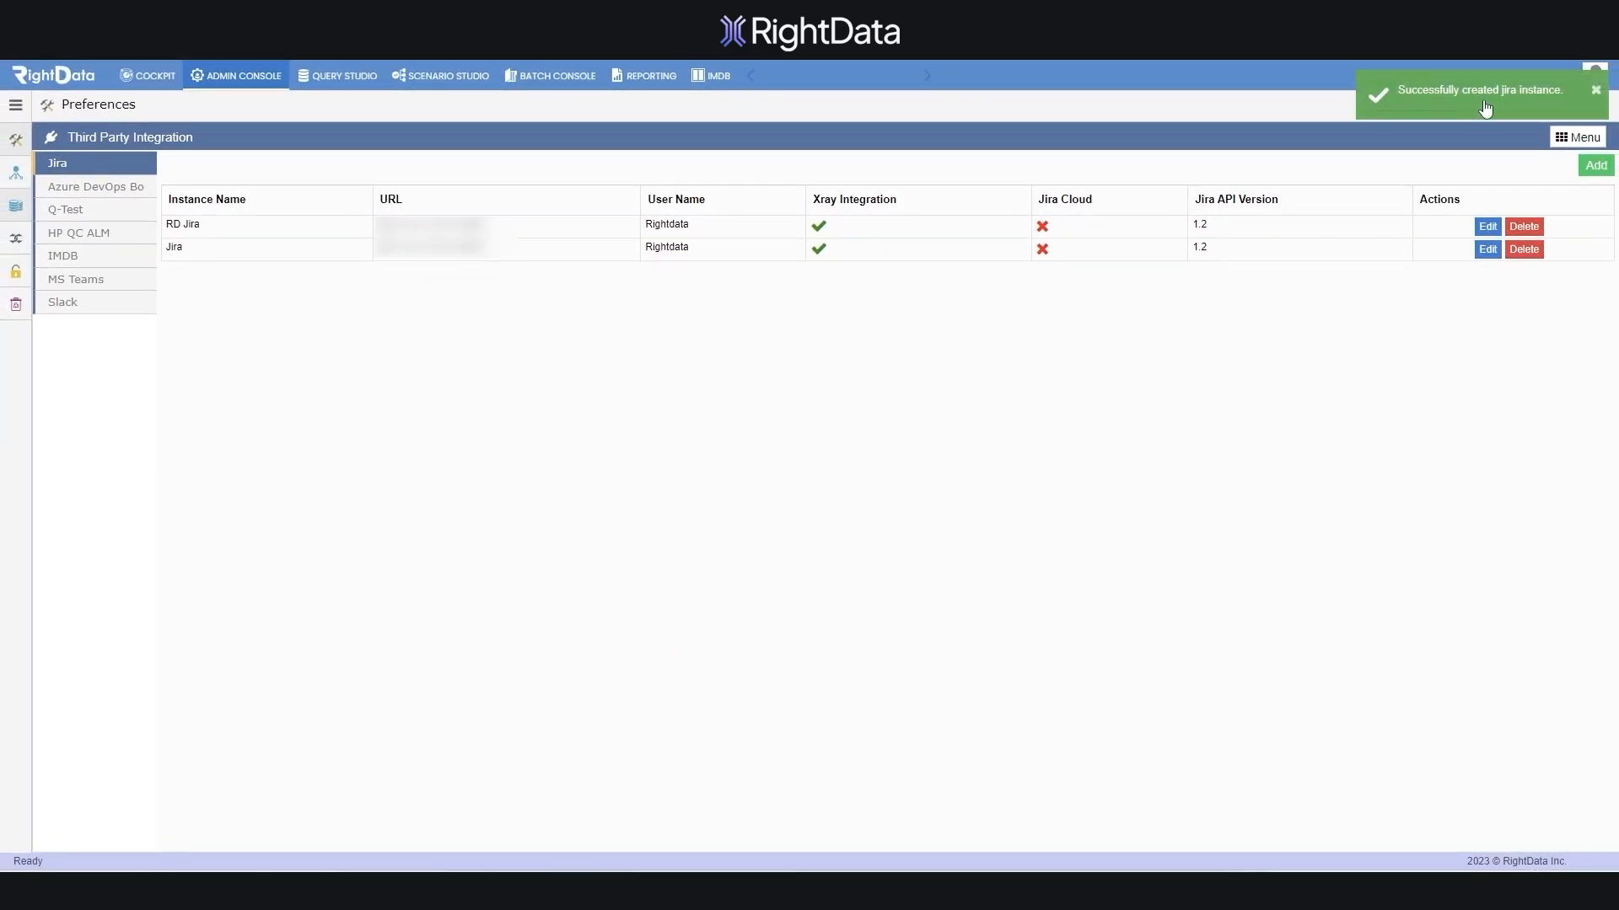
click(1594, 92)
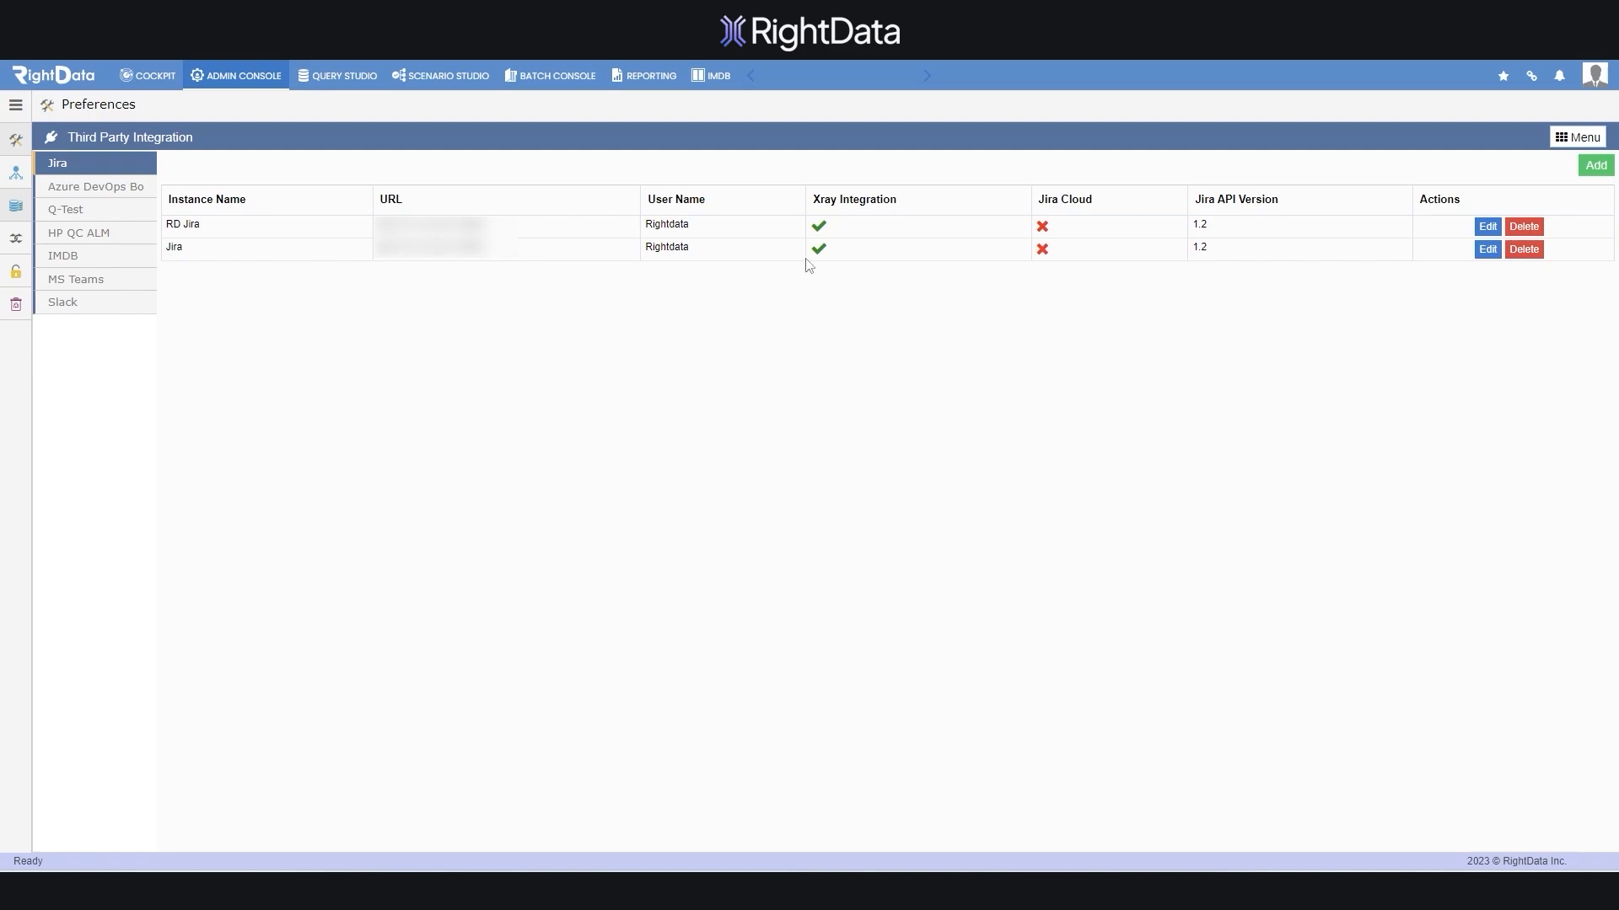
Open the Redshift vs Snowflake comparison scenario from Scenario Studio's Scenarios folder
click(456, 77)
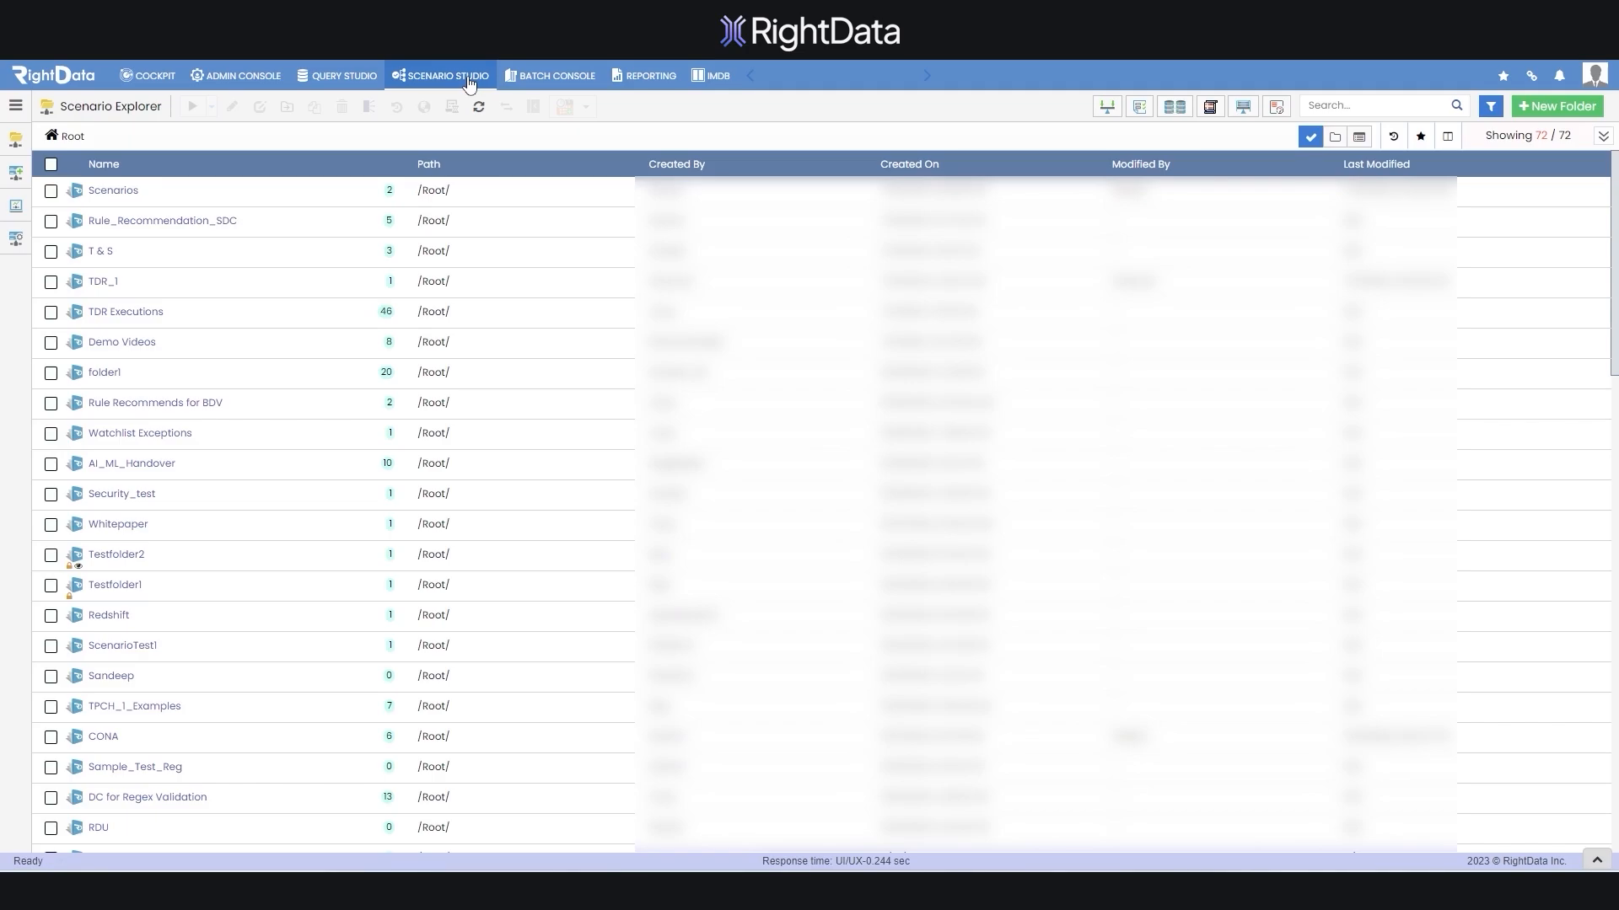
click(114, 193)
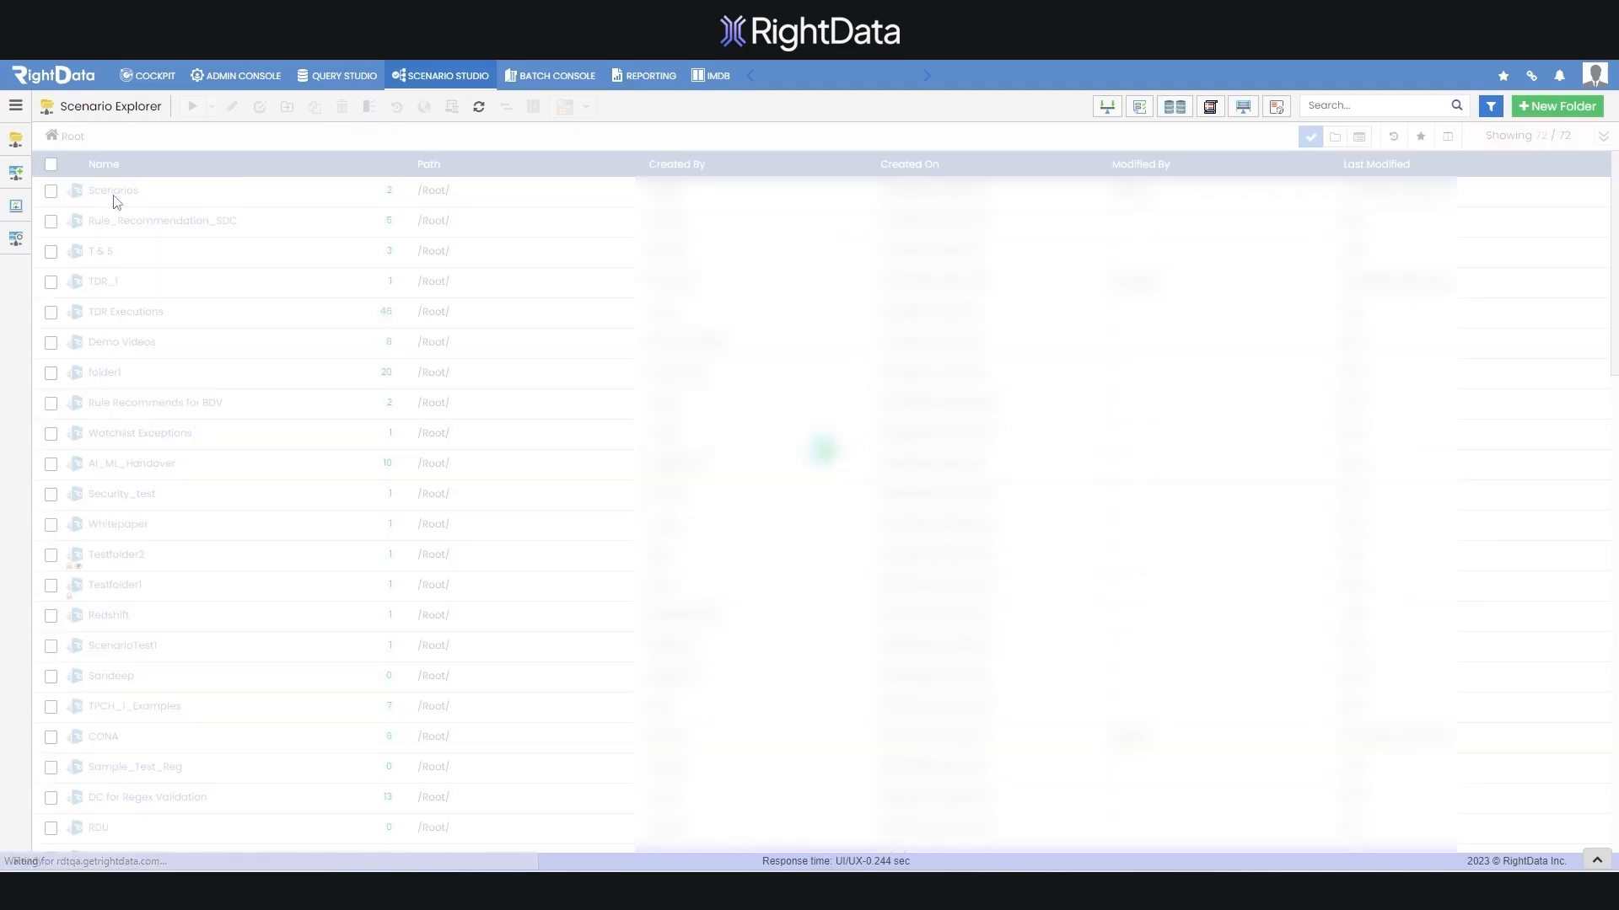
click(115, 225)
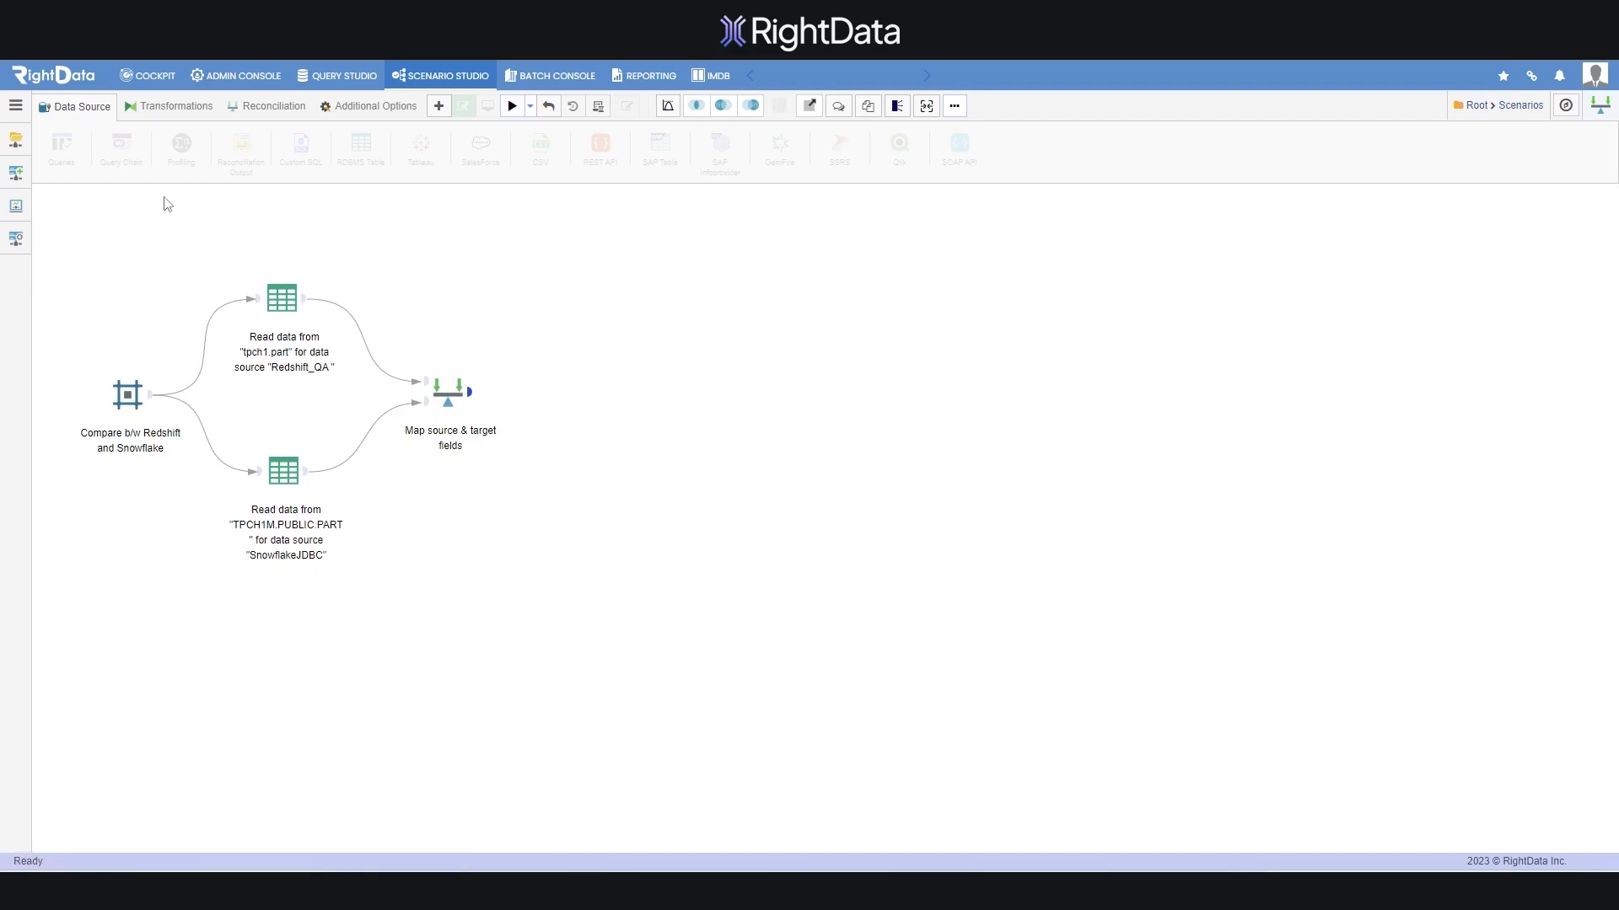
Add a Jira step after the field mapping, linked to the 'Jira' instance, and save it
click(358, 107)
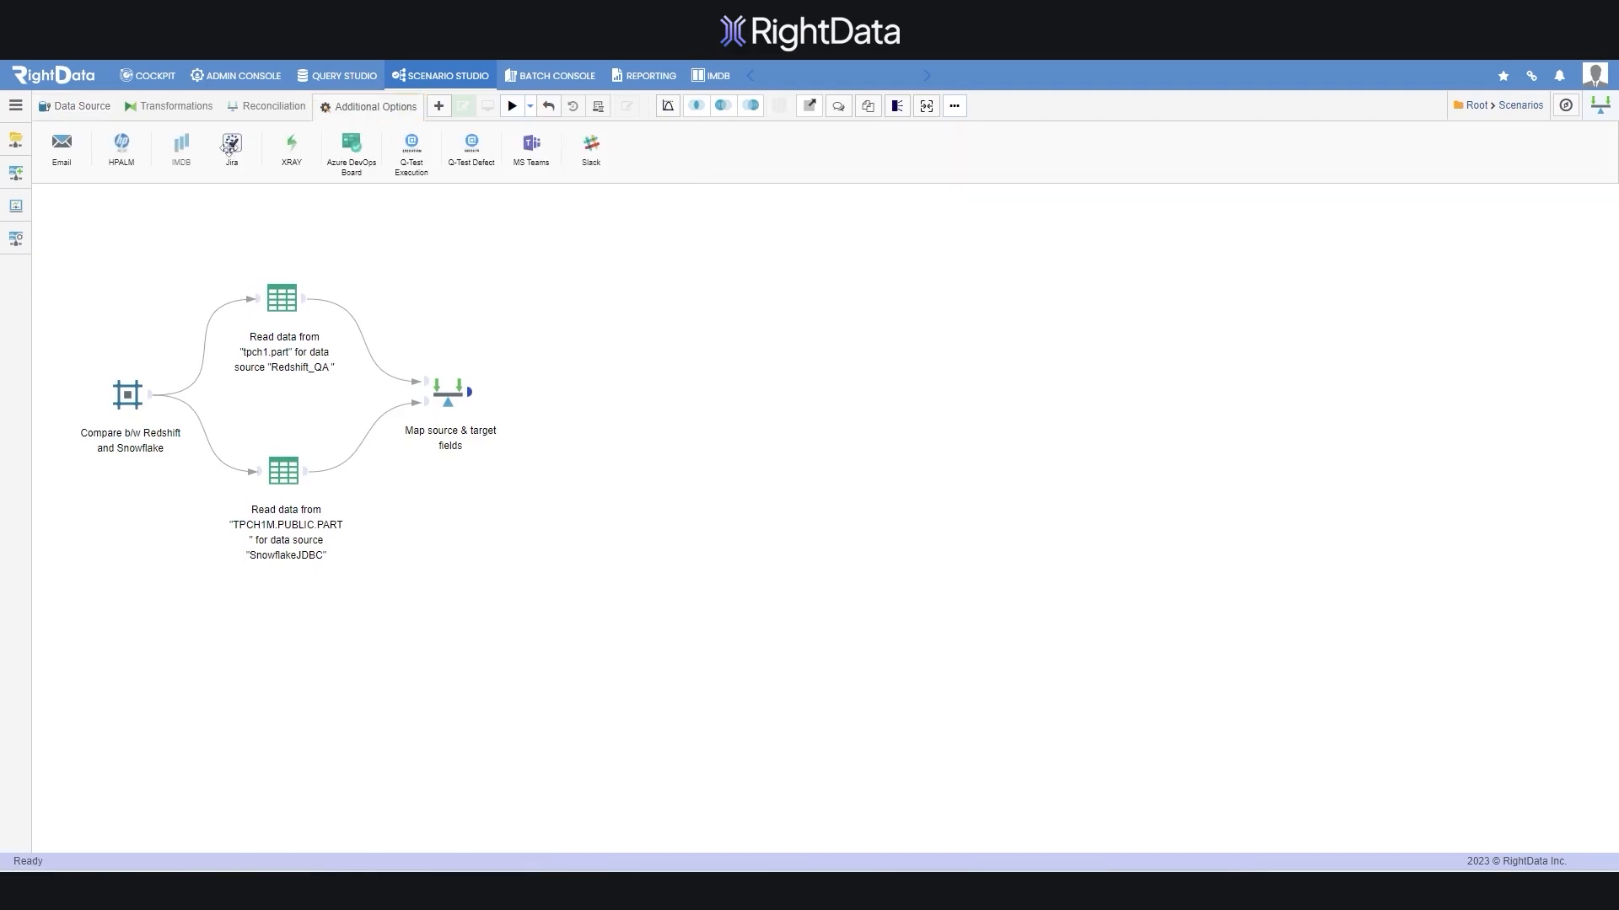
drag(232, 143, 580, 393)
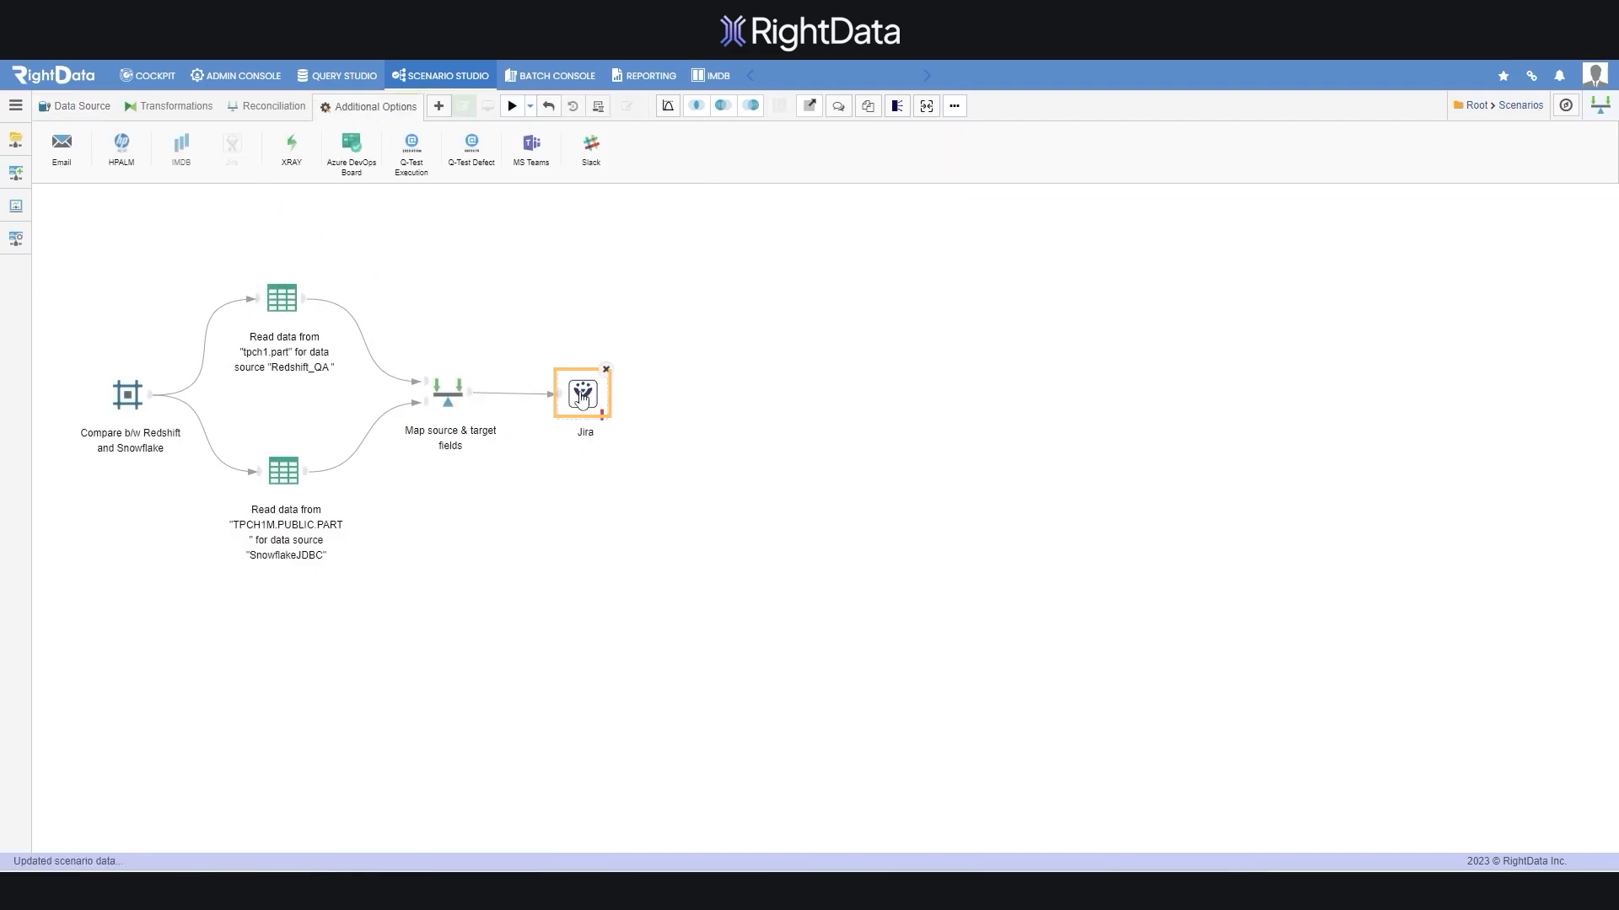
double_click(580, 393)
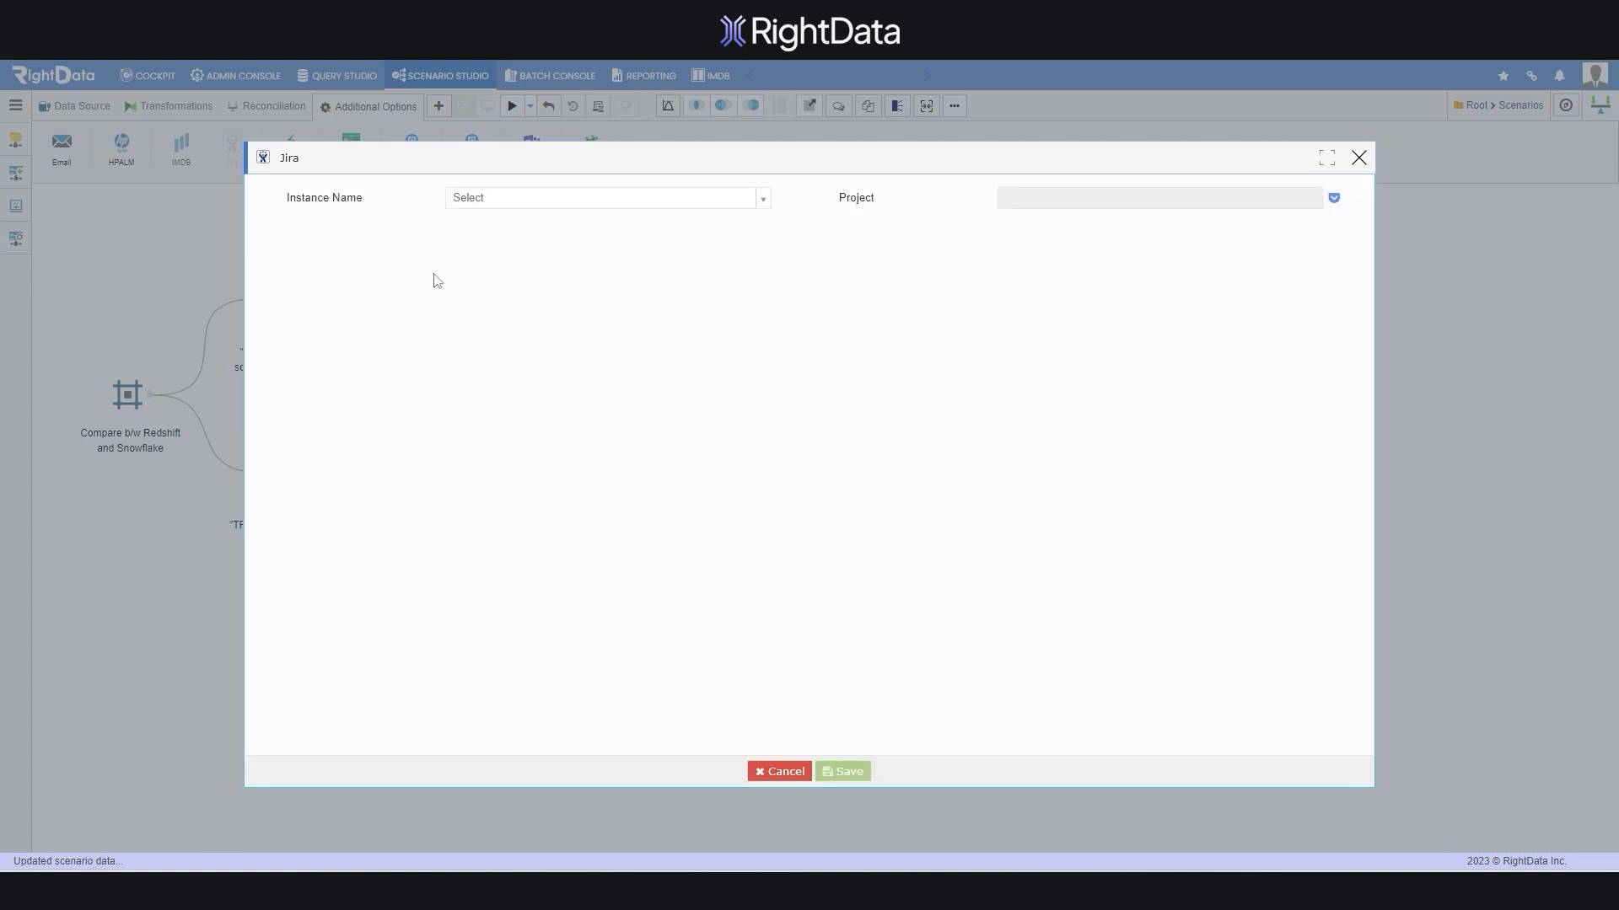
click(504, 202)
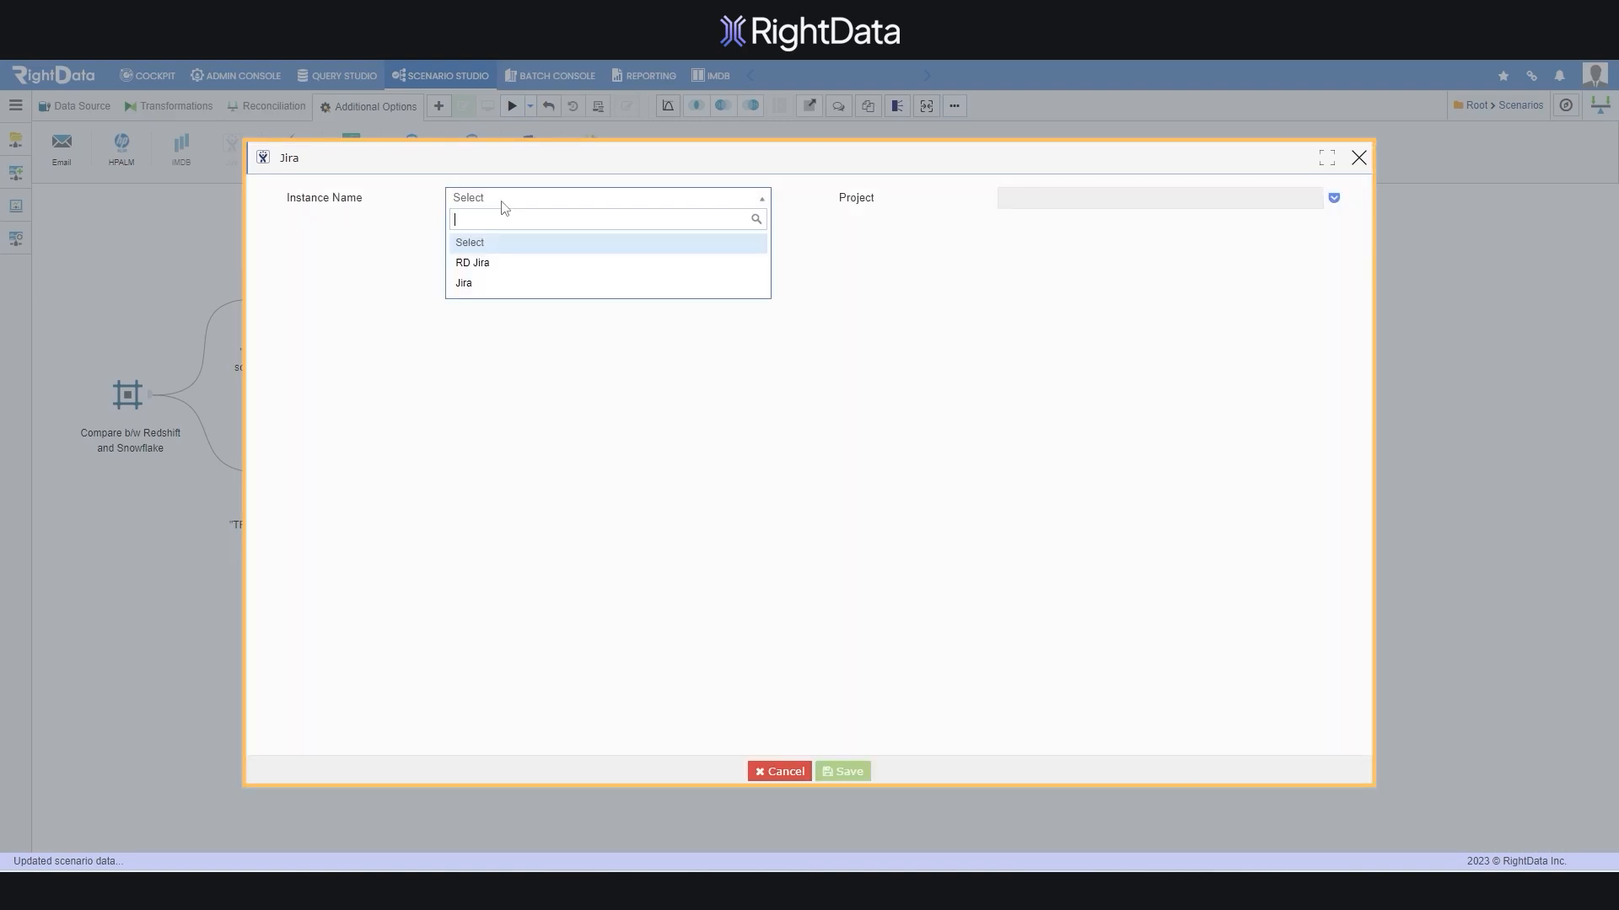
click(489, 284)
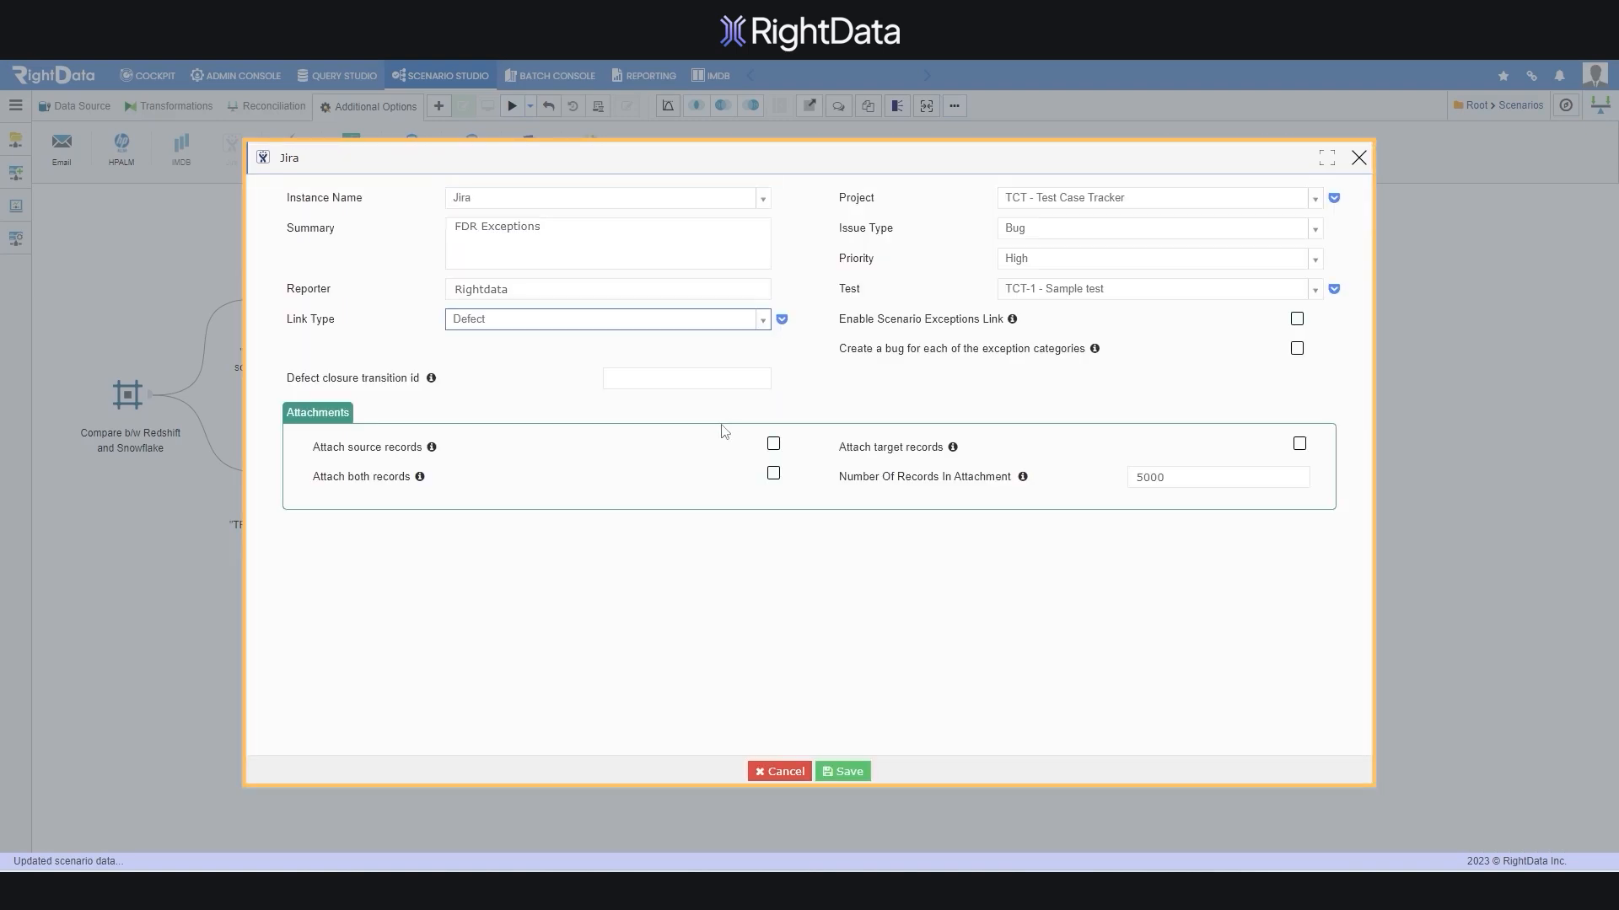
click(843, 773)
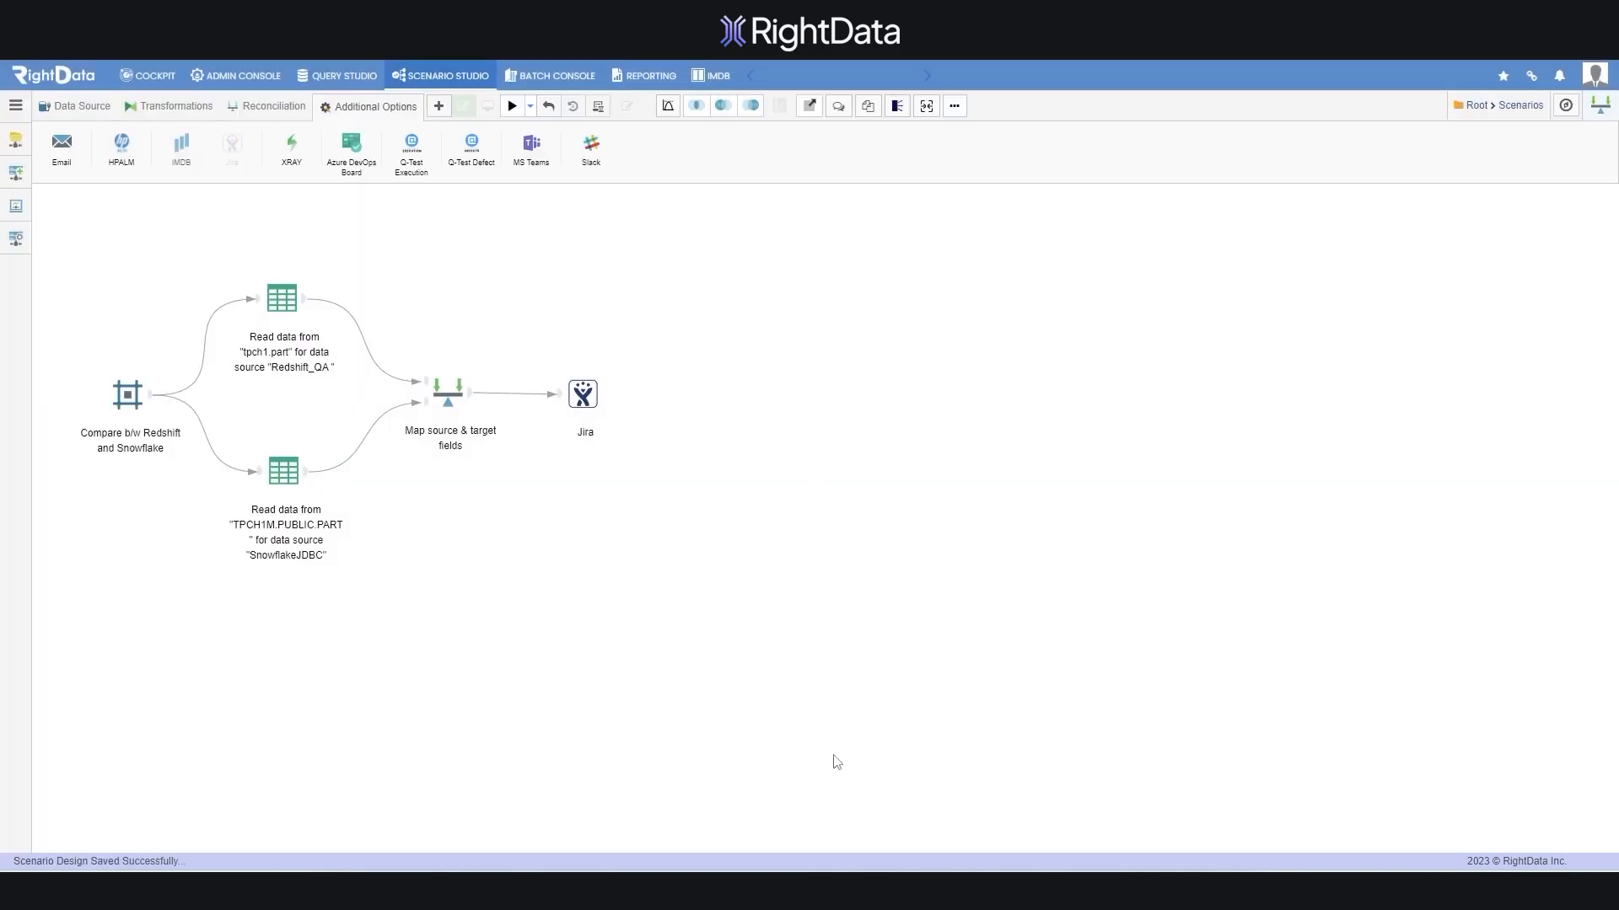
Run the scenario and open the Jira issue it updated
click(512, 106)
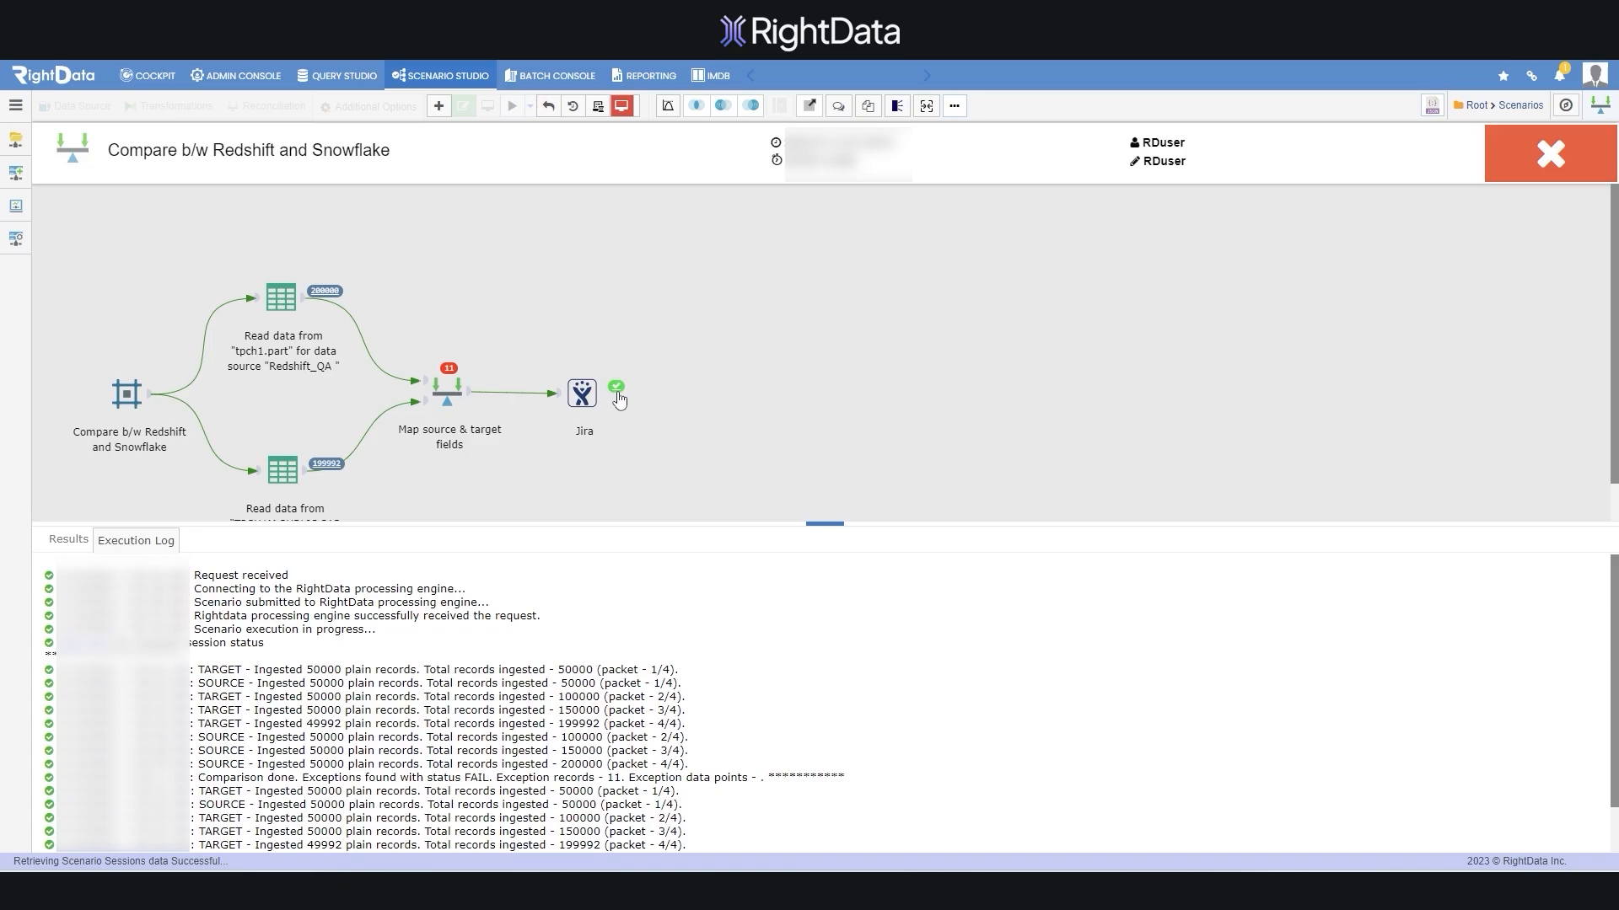
mouse_move(618, 399)
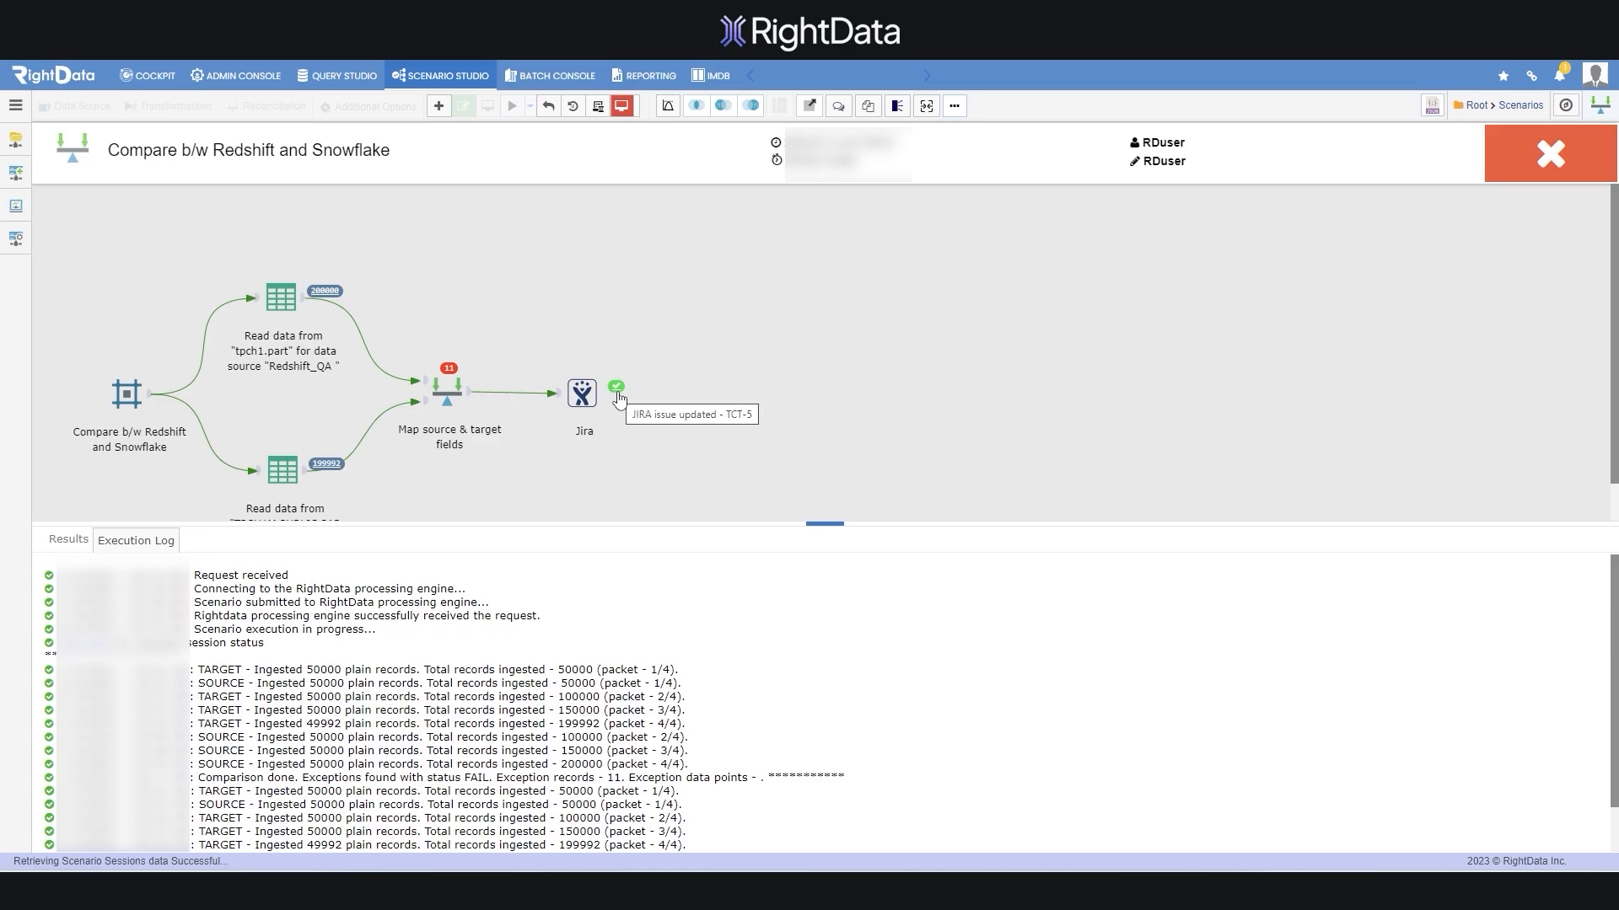
click(617, 385)
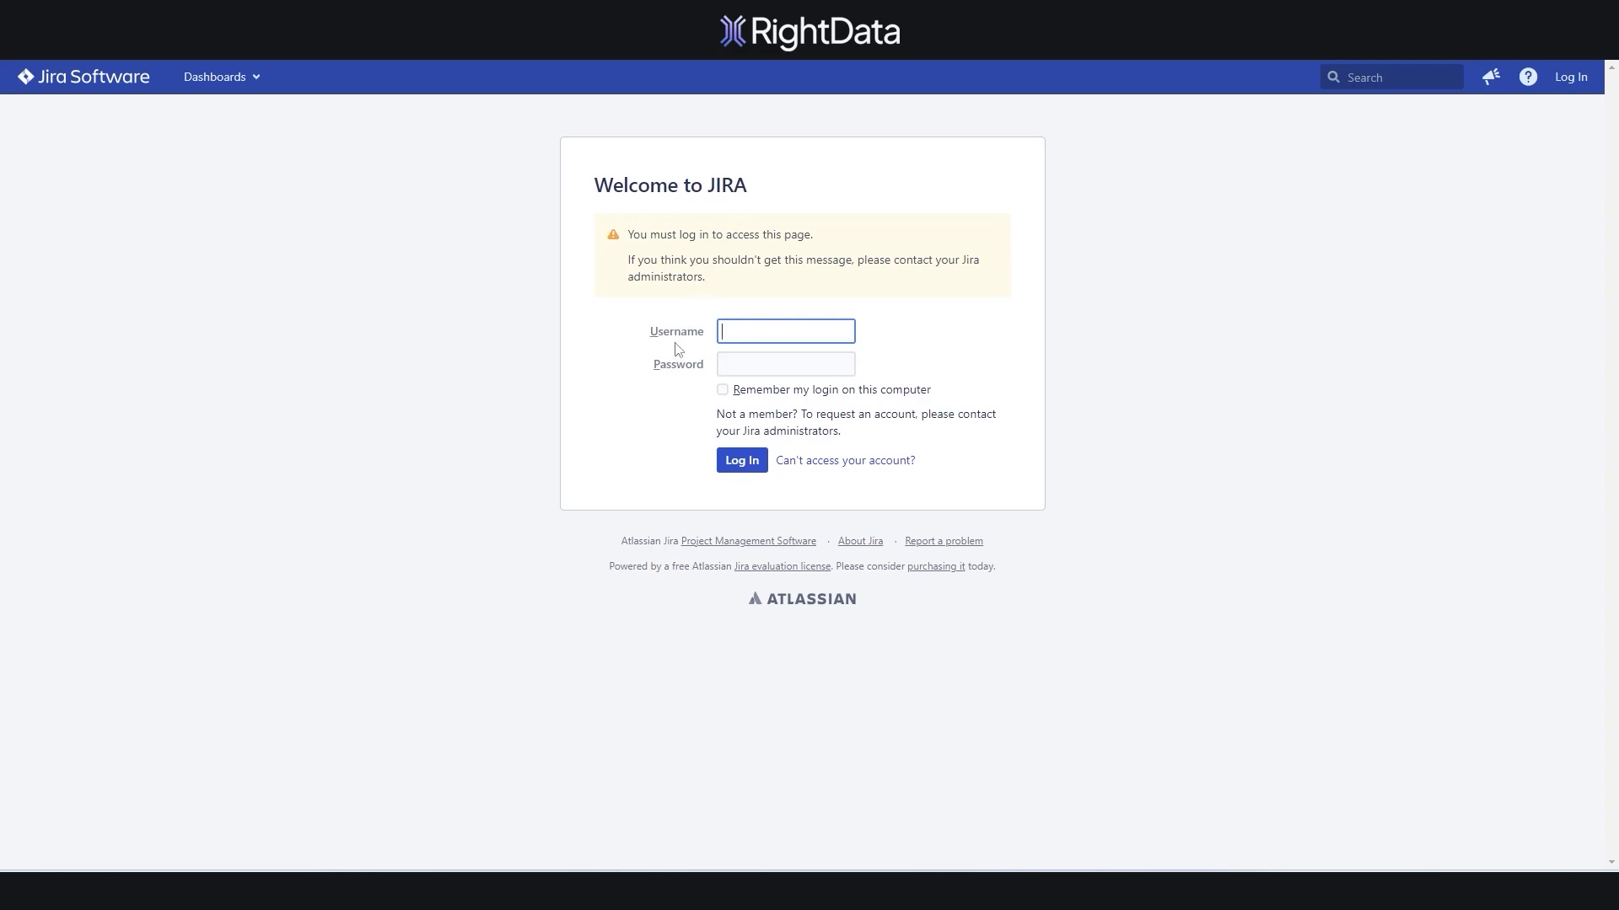
Log in to Jira and follow issue TCT-5's link to the exception details
text(Rightdata)
click(747, 371)
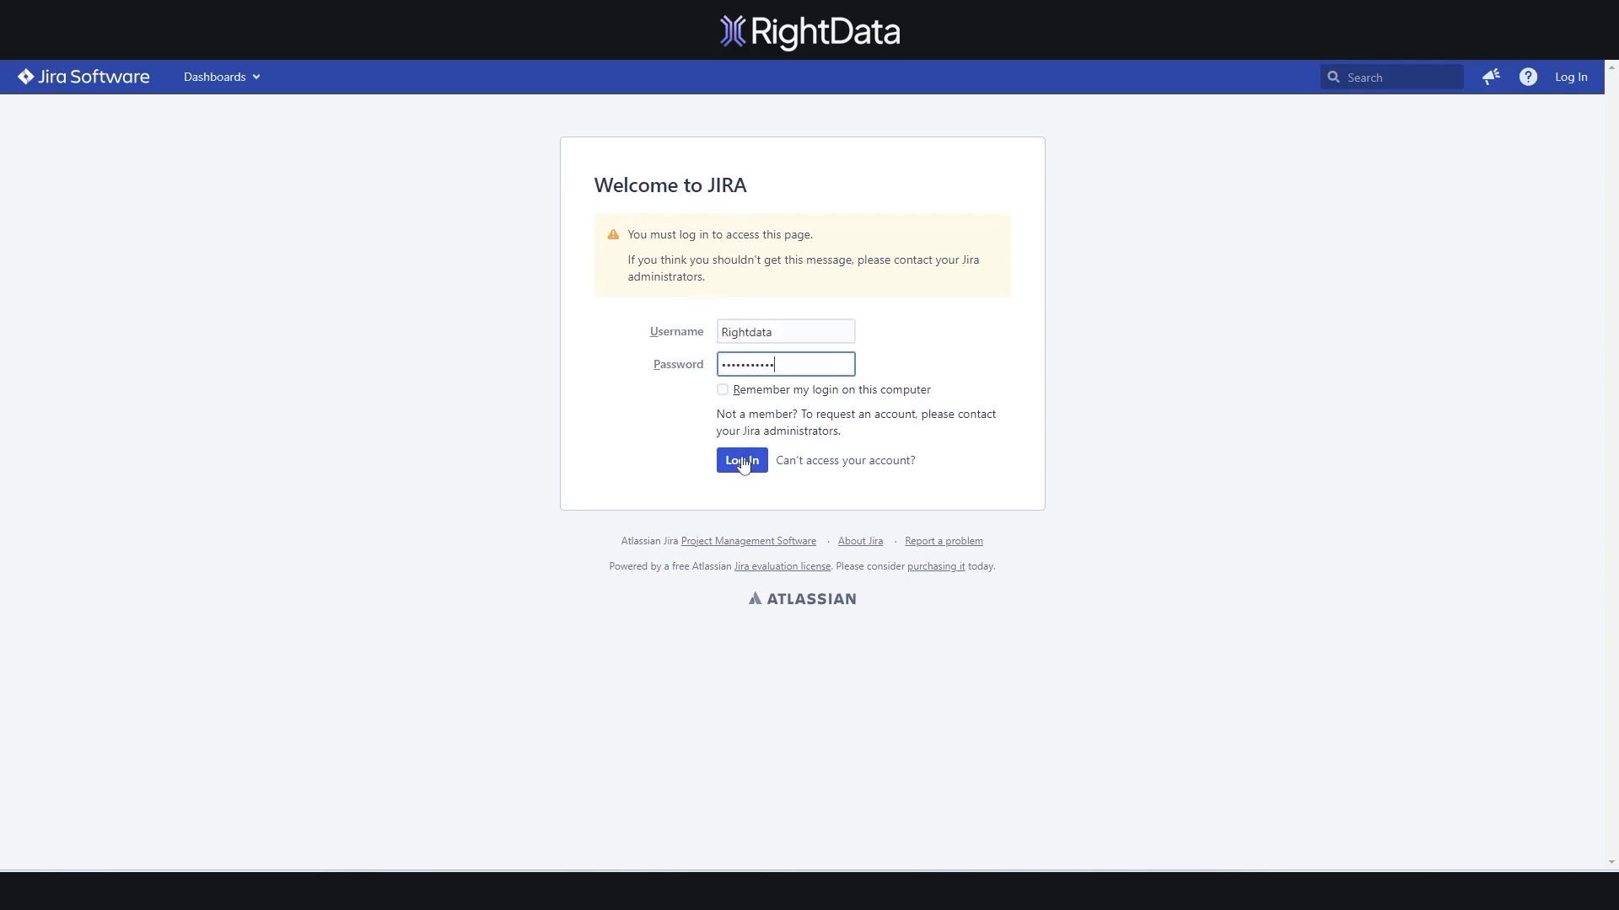
click(742, 461)
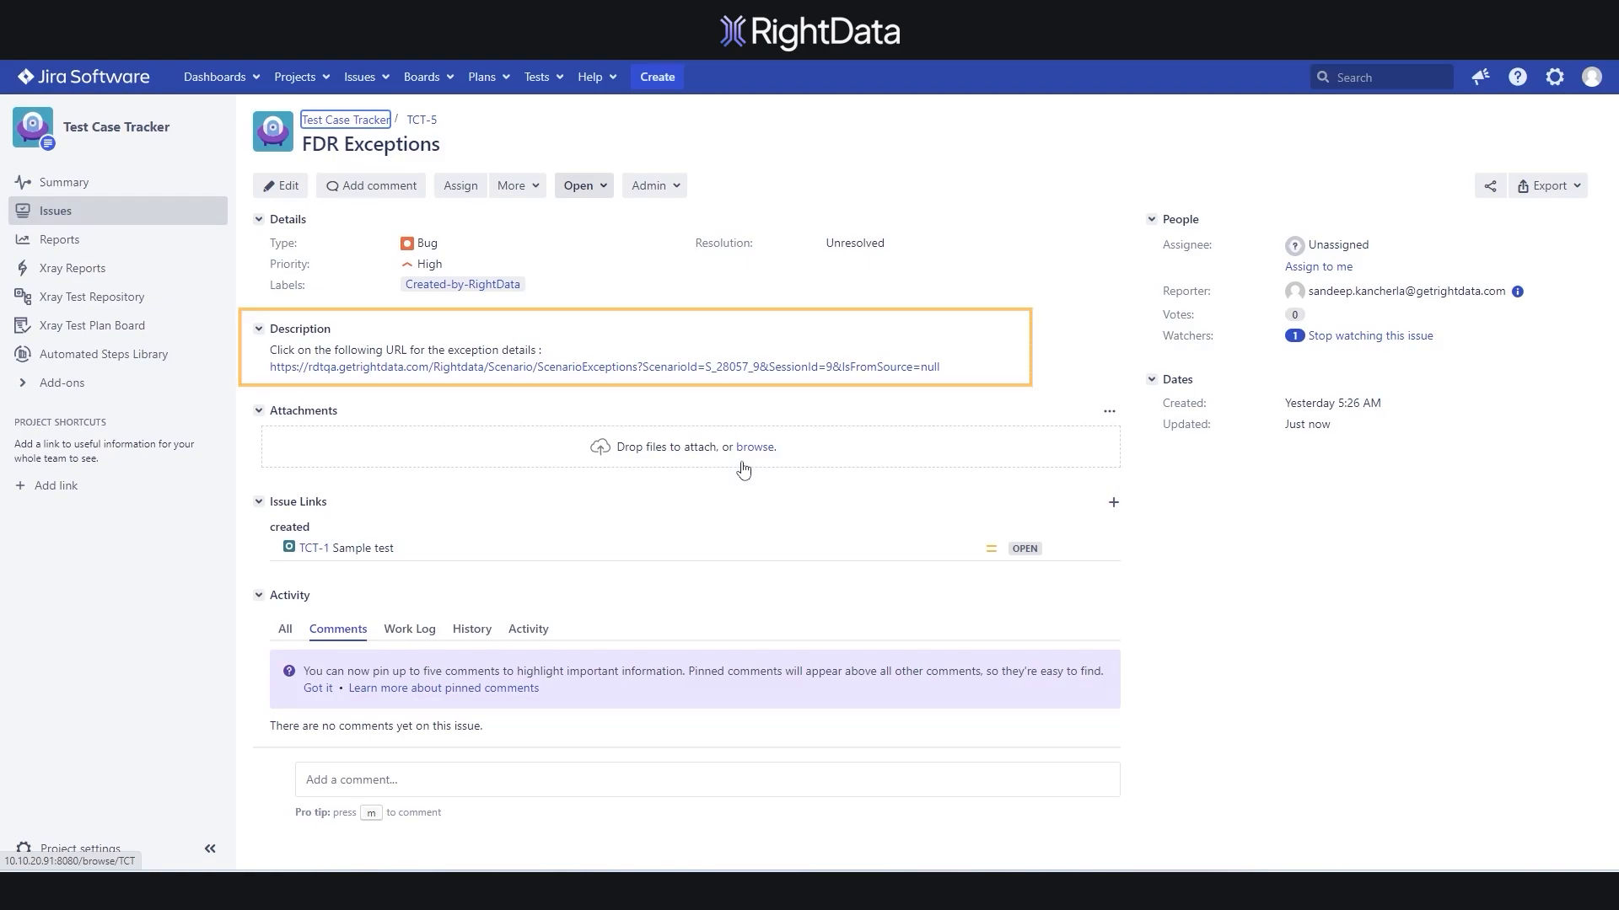
click(317, 367)
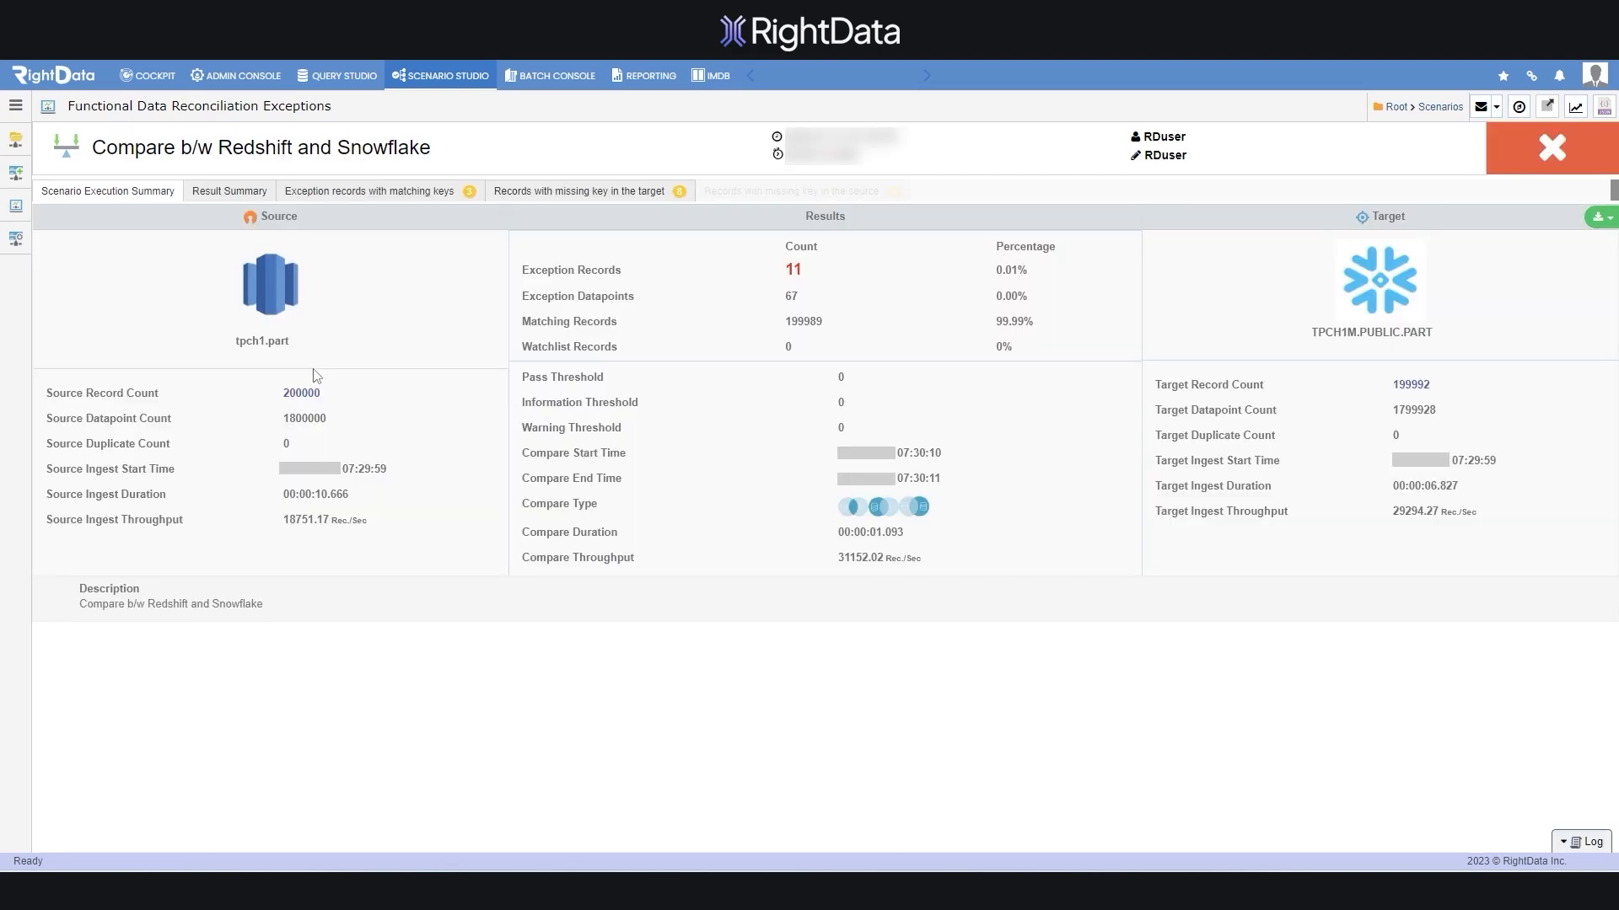
Go from the admin console to System Preferences, Third Party Integration, and list the Azure DevOps Boards instances
click(237, 75)
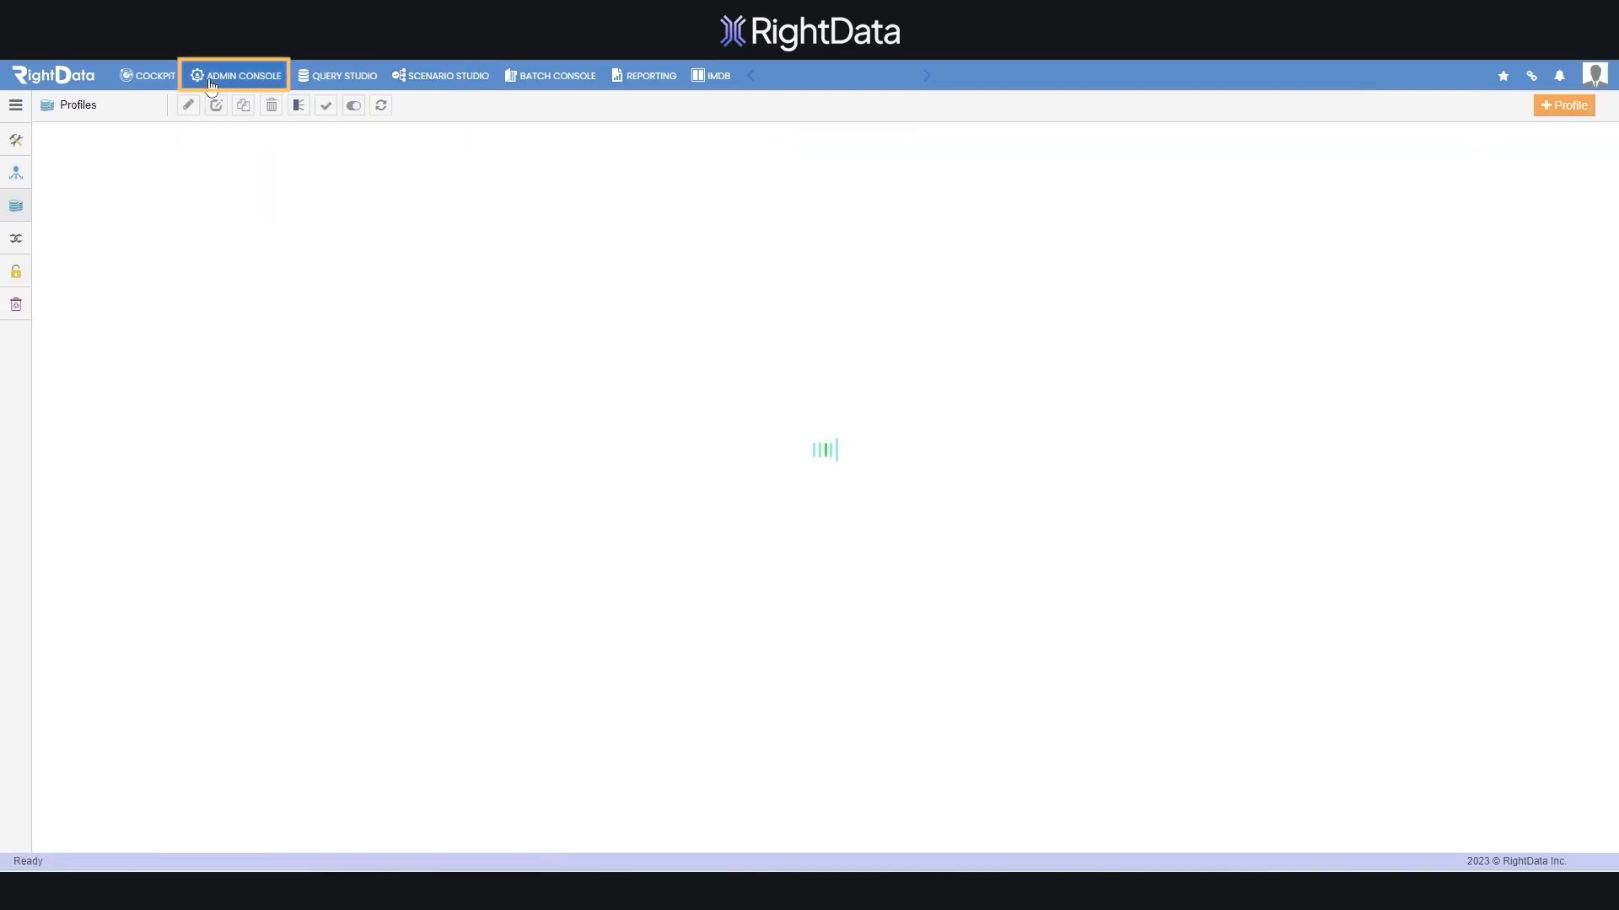
click(57, 151)
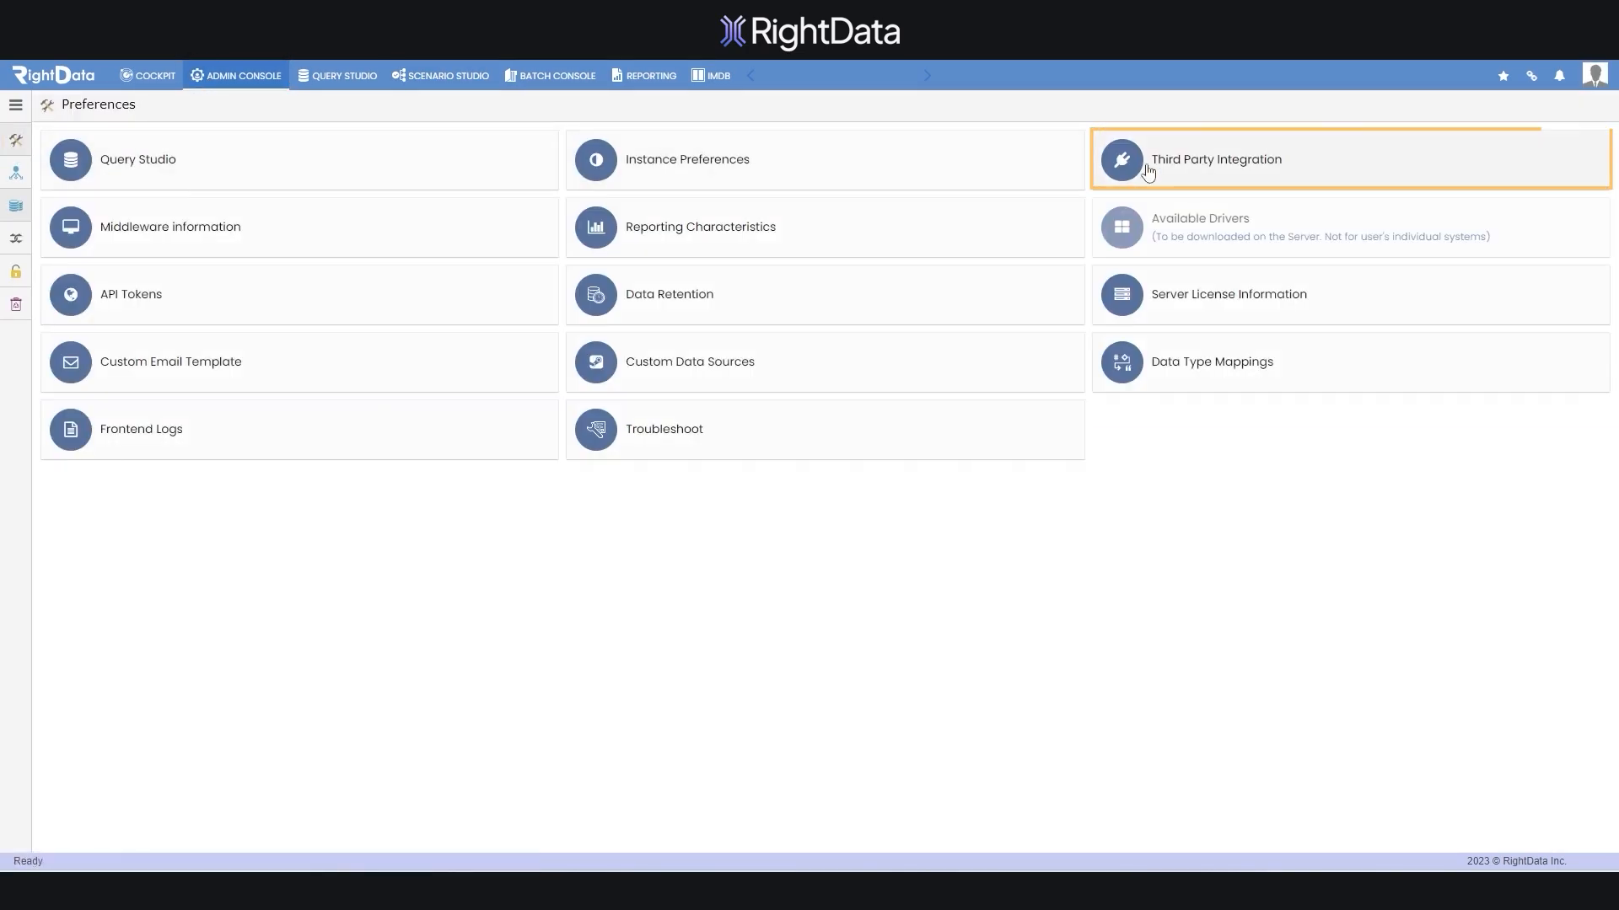
click(1484, 161)
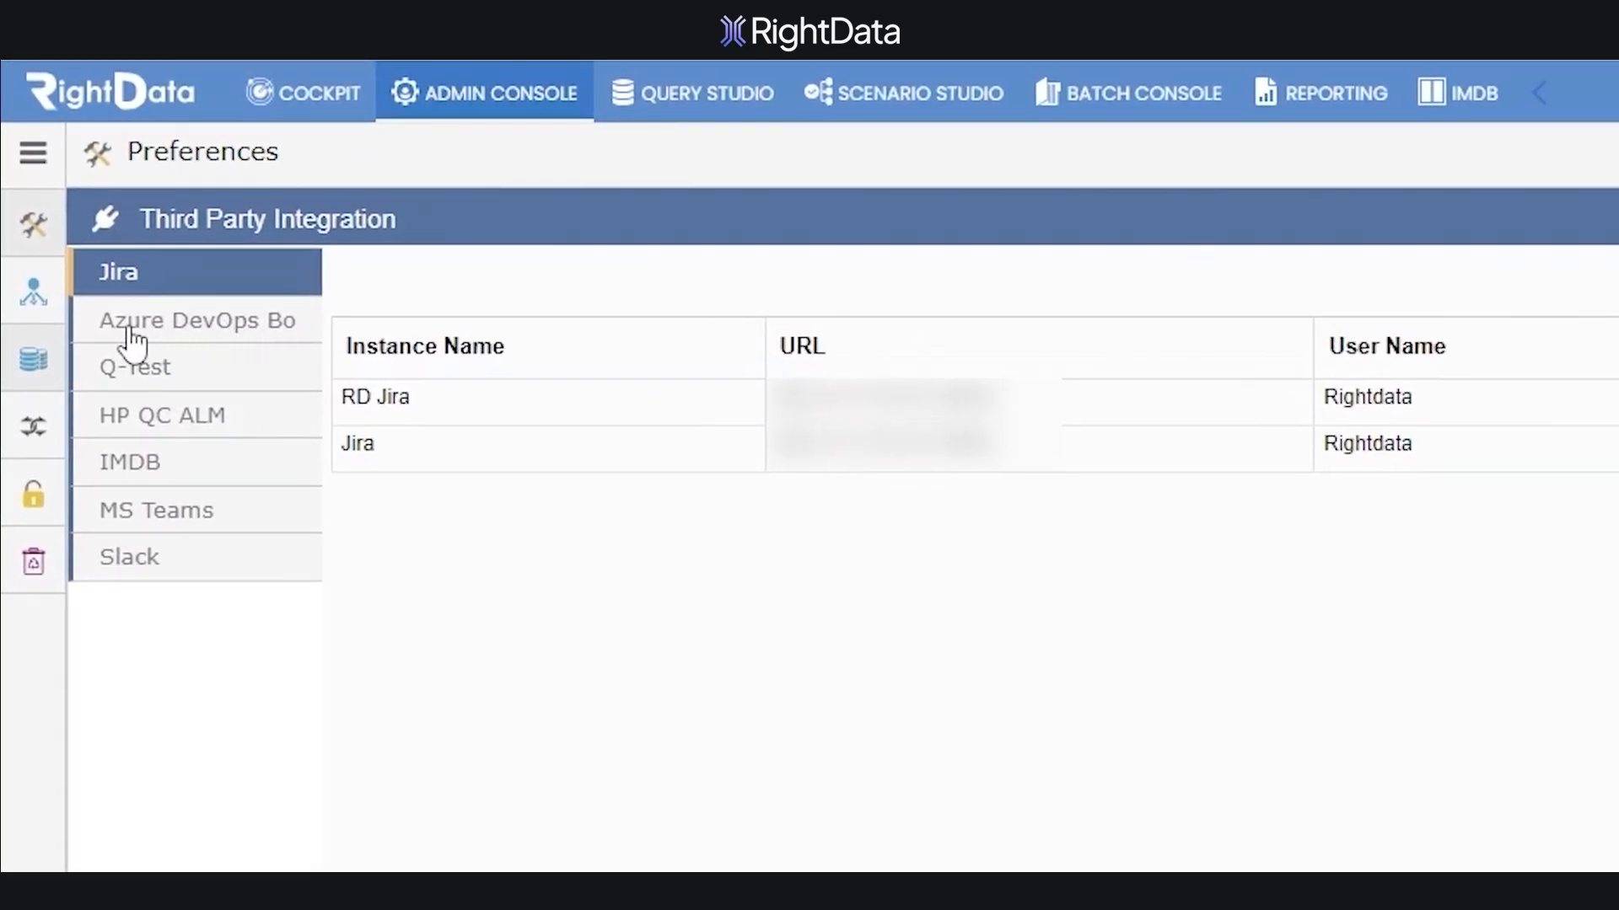
click(202, 328)
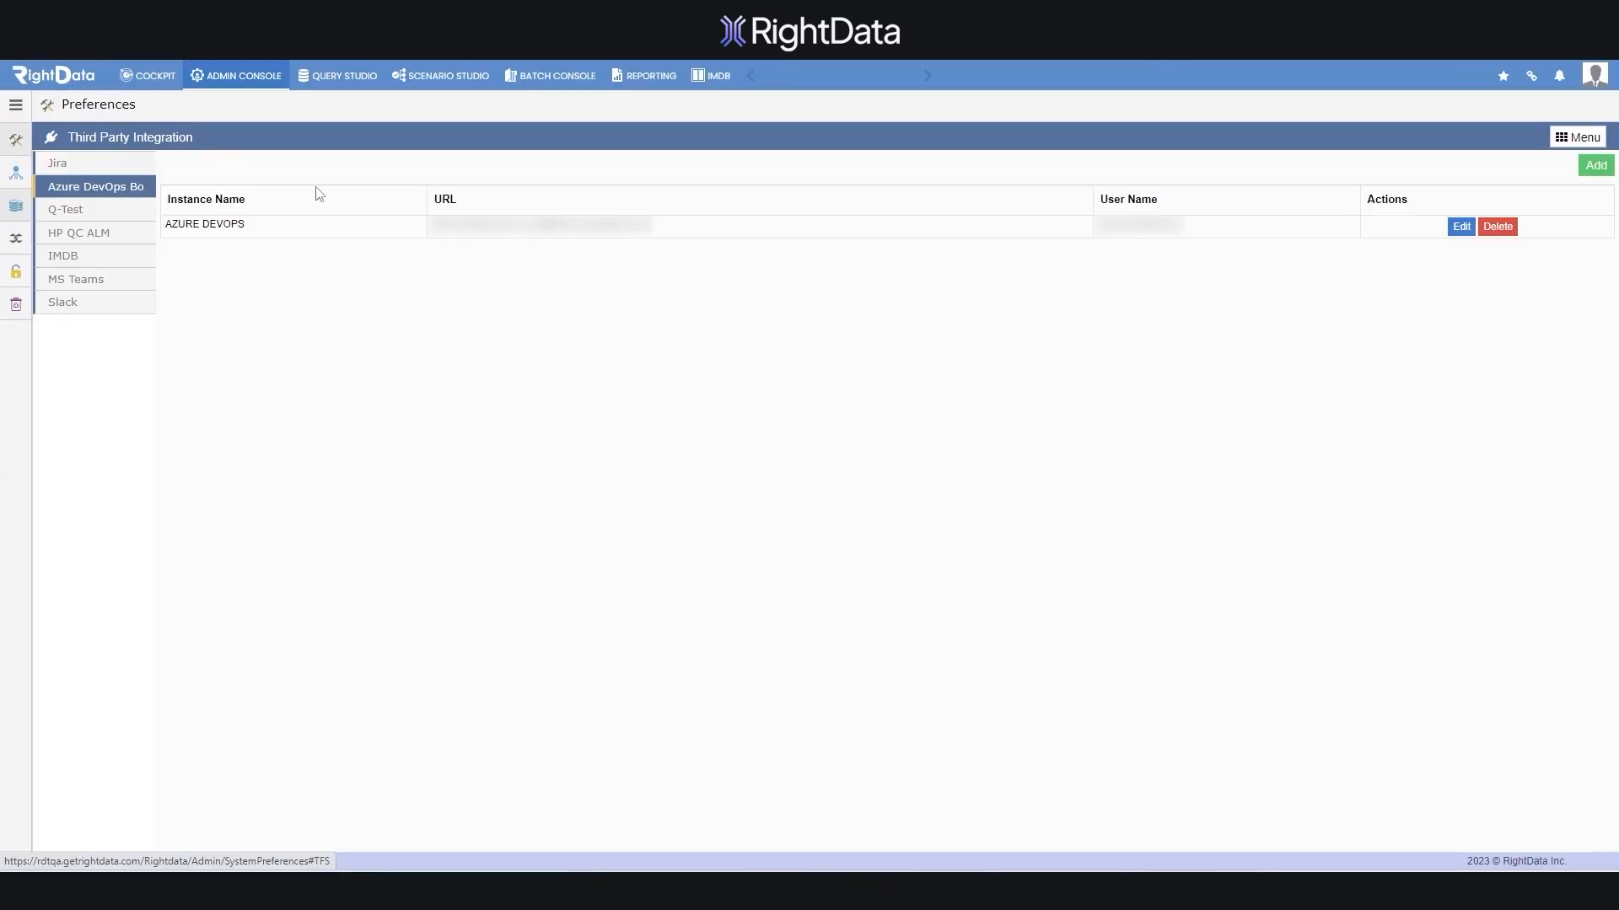
click(1595, 166)
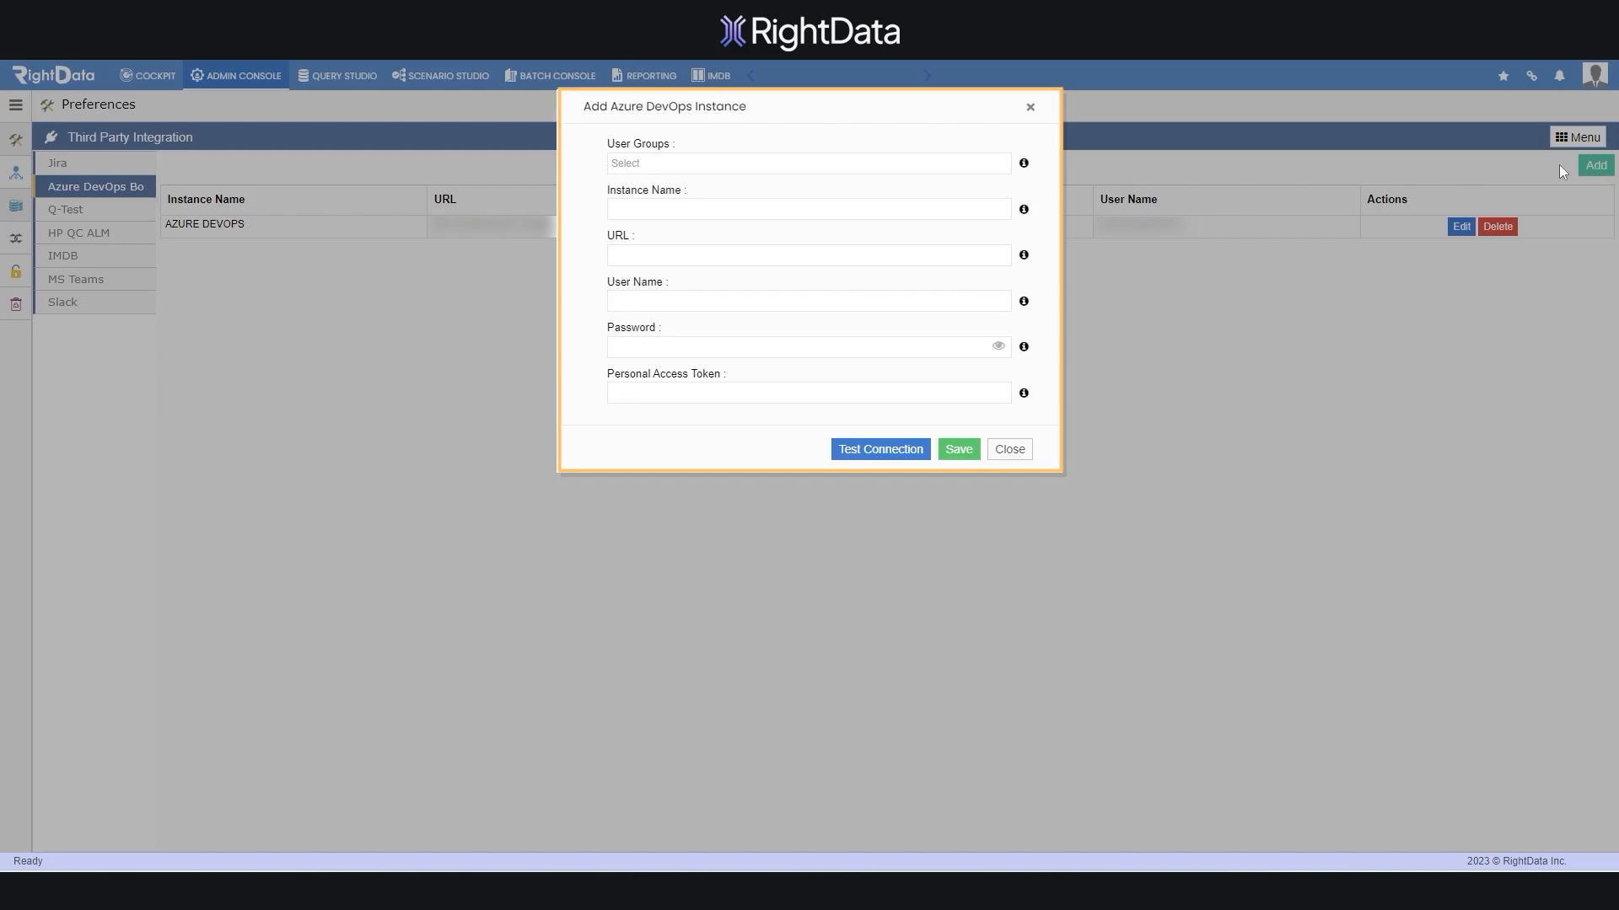
click(630, 163)
click(843, 181)
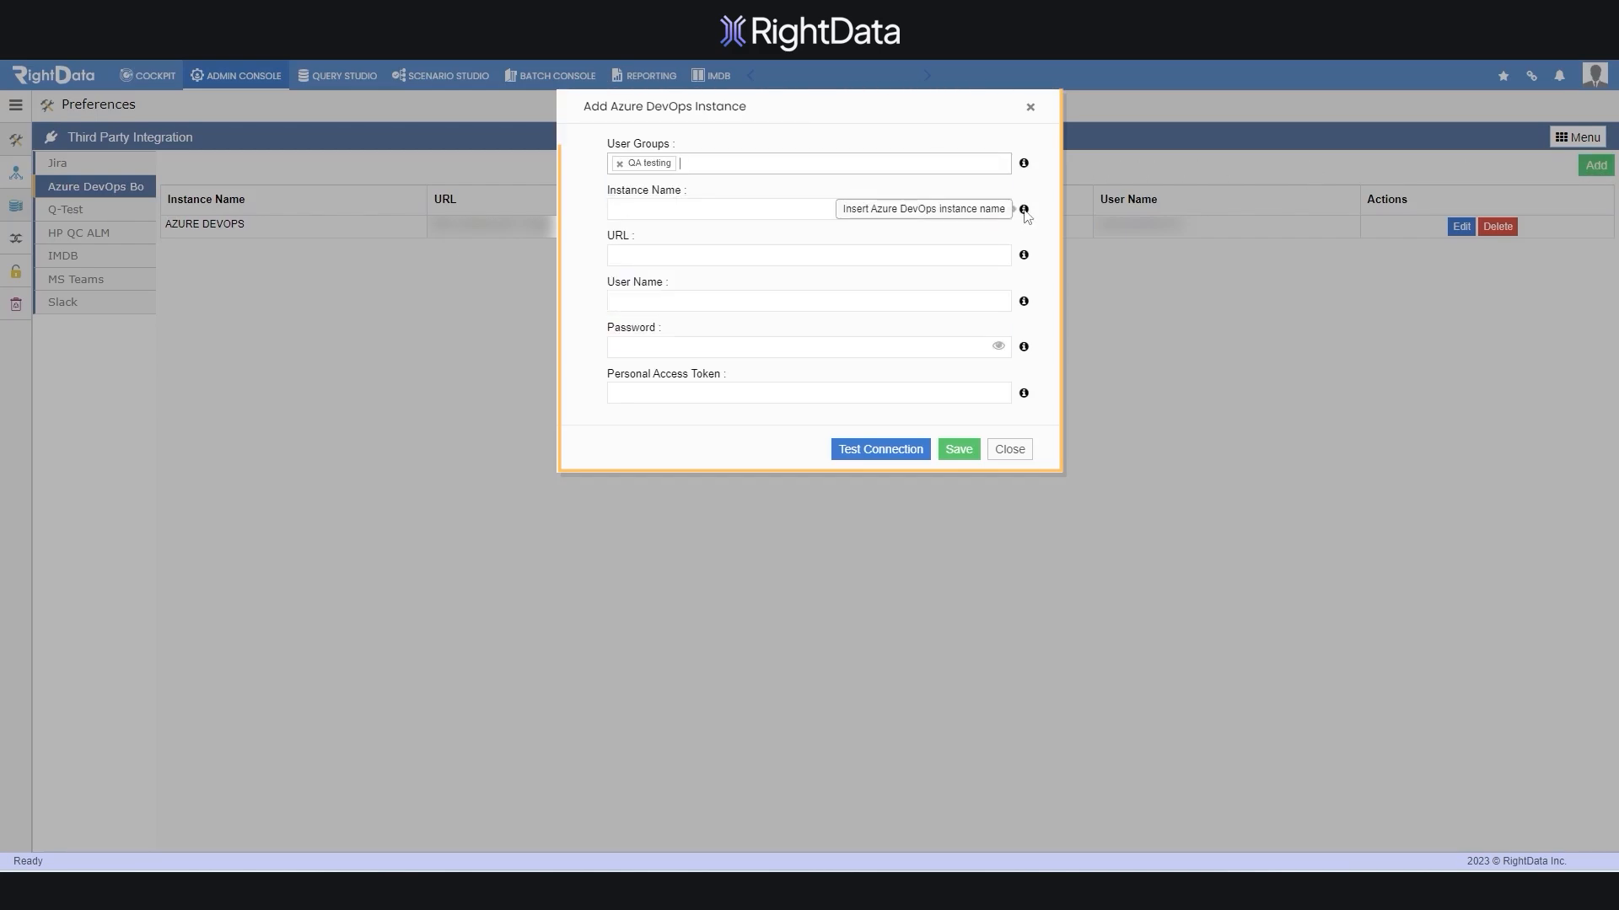
click(914, 210)
text(Azure Devops Board)
click(915, 254)
text(https://dev.azure.com/)
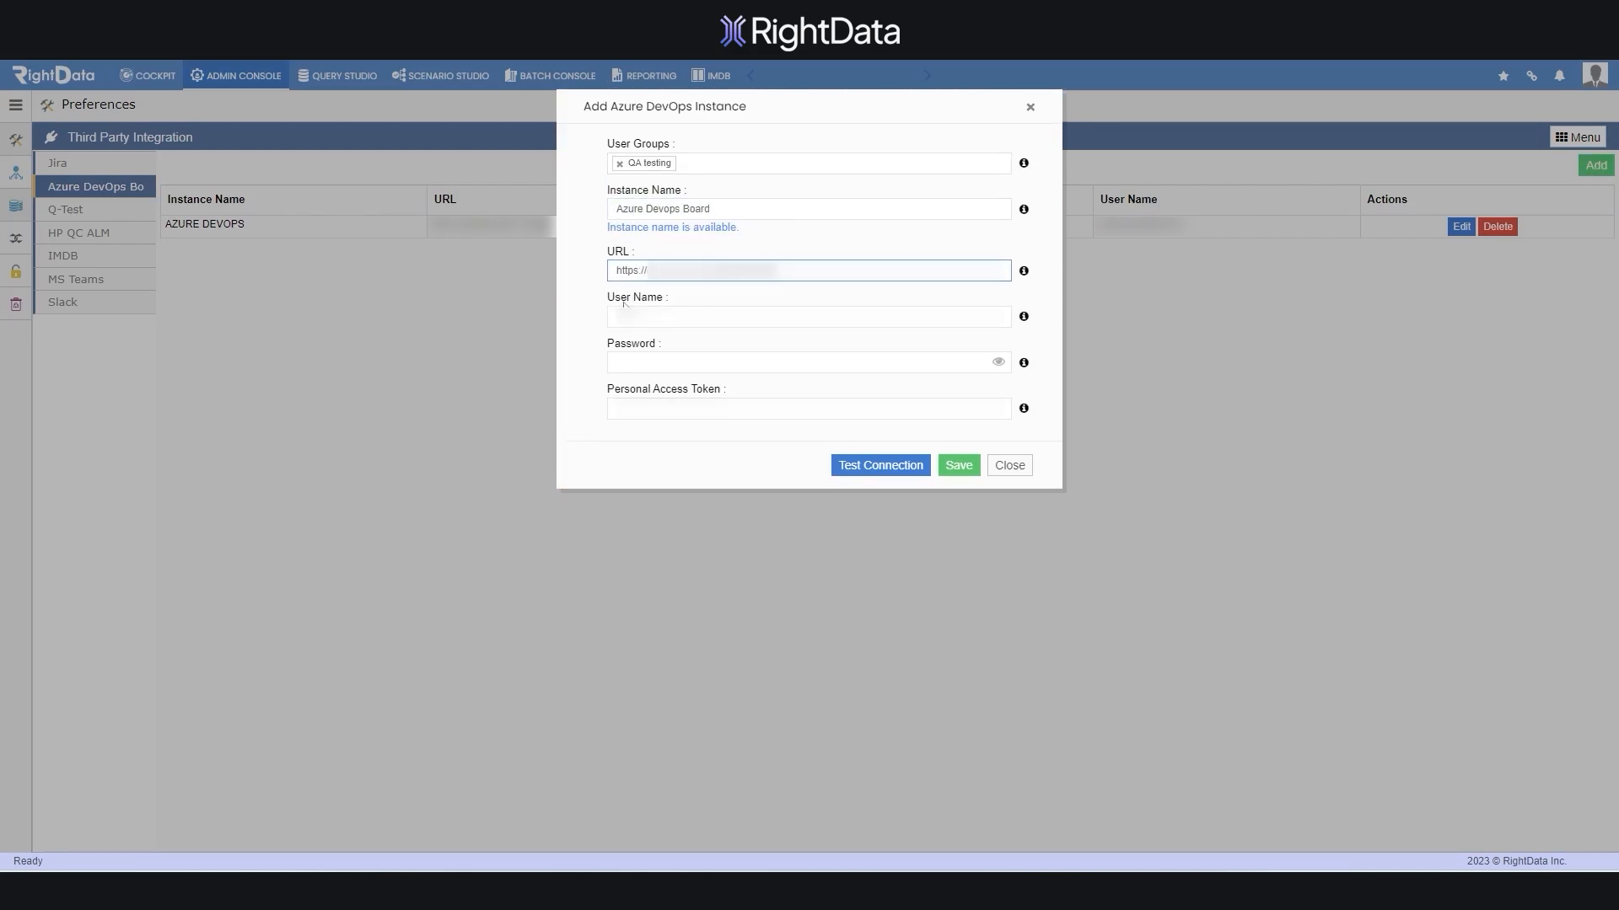
Enter the user name, password and personal access token, test the connection, and save the instance
click(843, 316)
text(user@example.com)
click(797, 358)
key(ctrl+v)
click(928, 409)
key(ctrl+v)
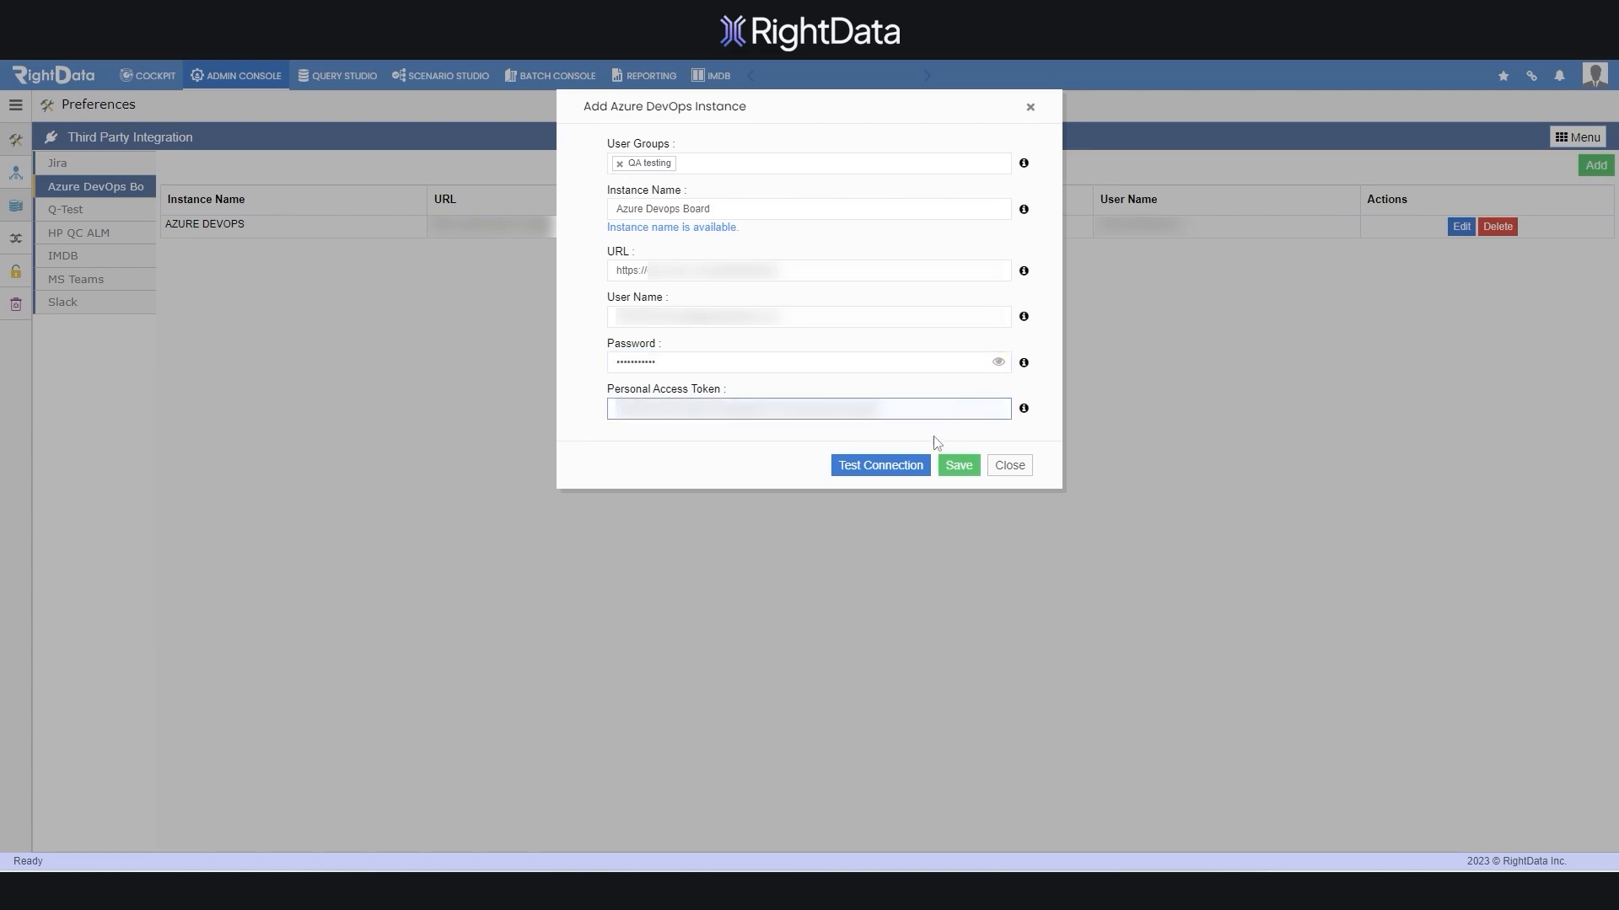
click(875, 472)
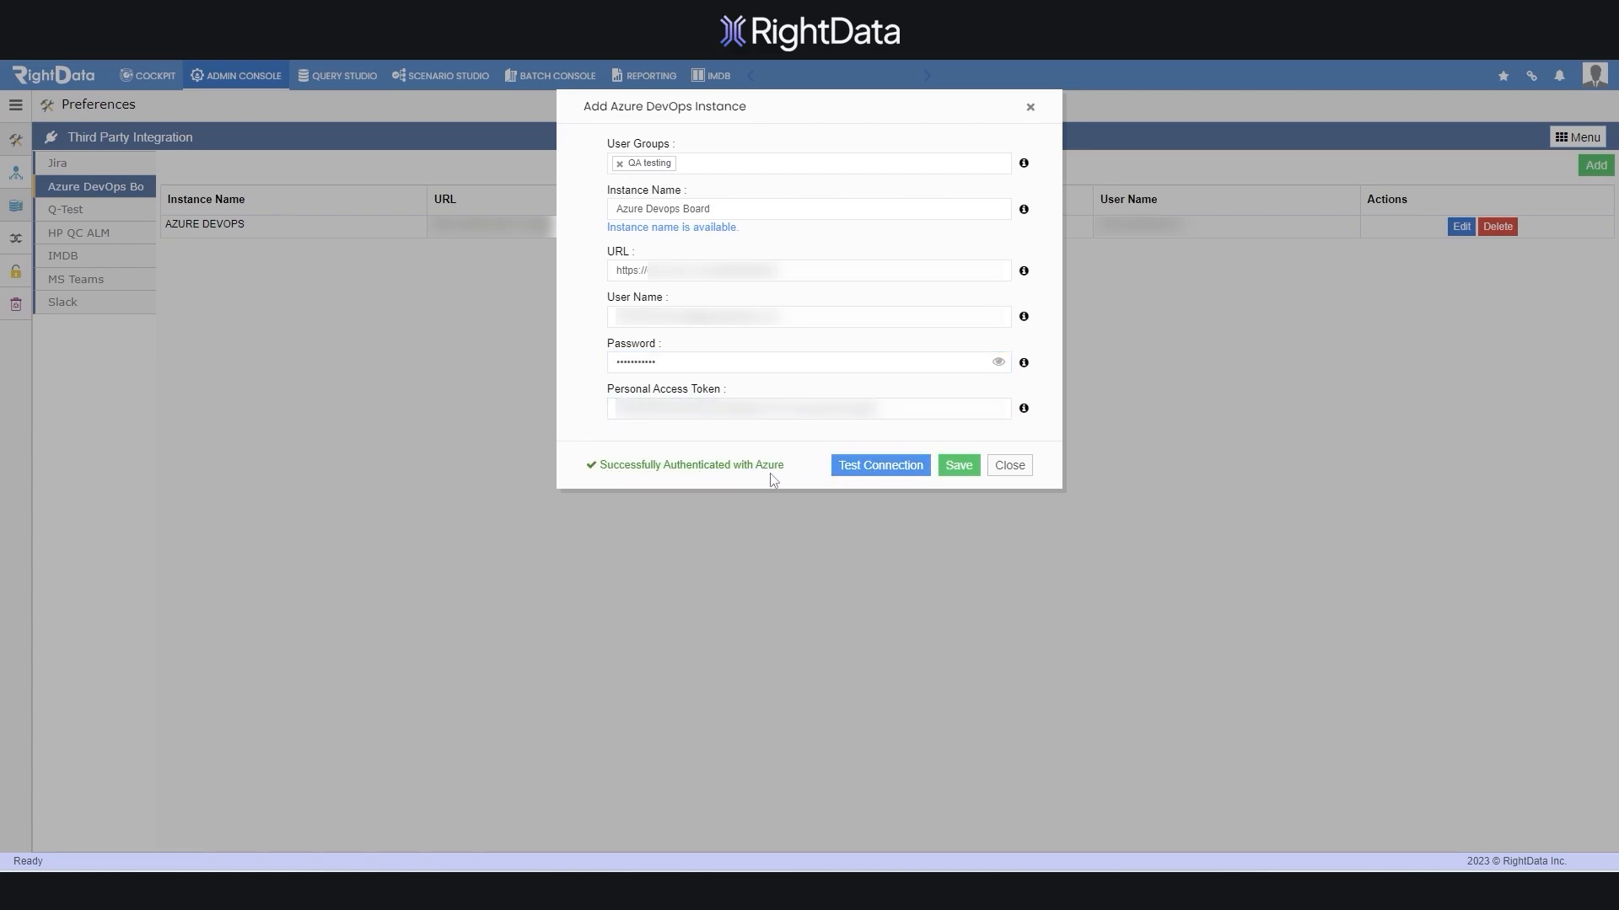
click(955, 468)
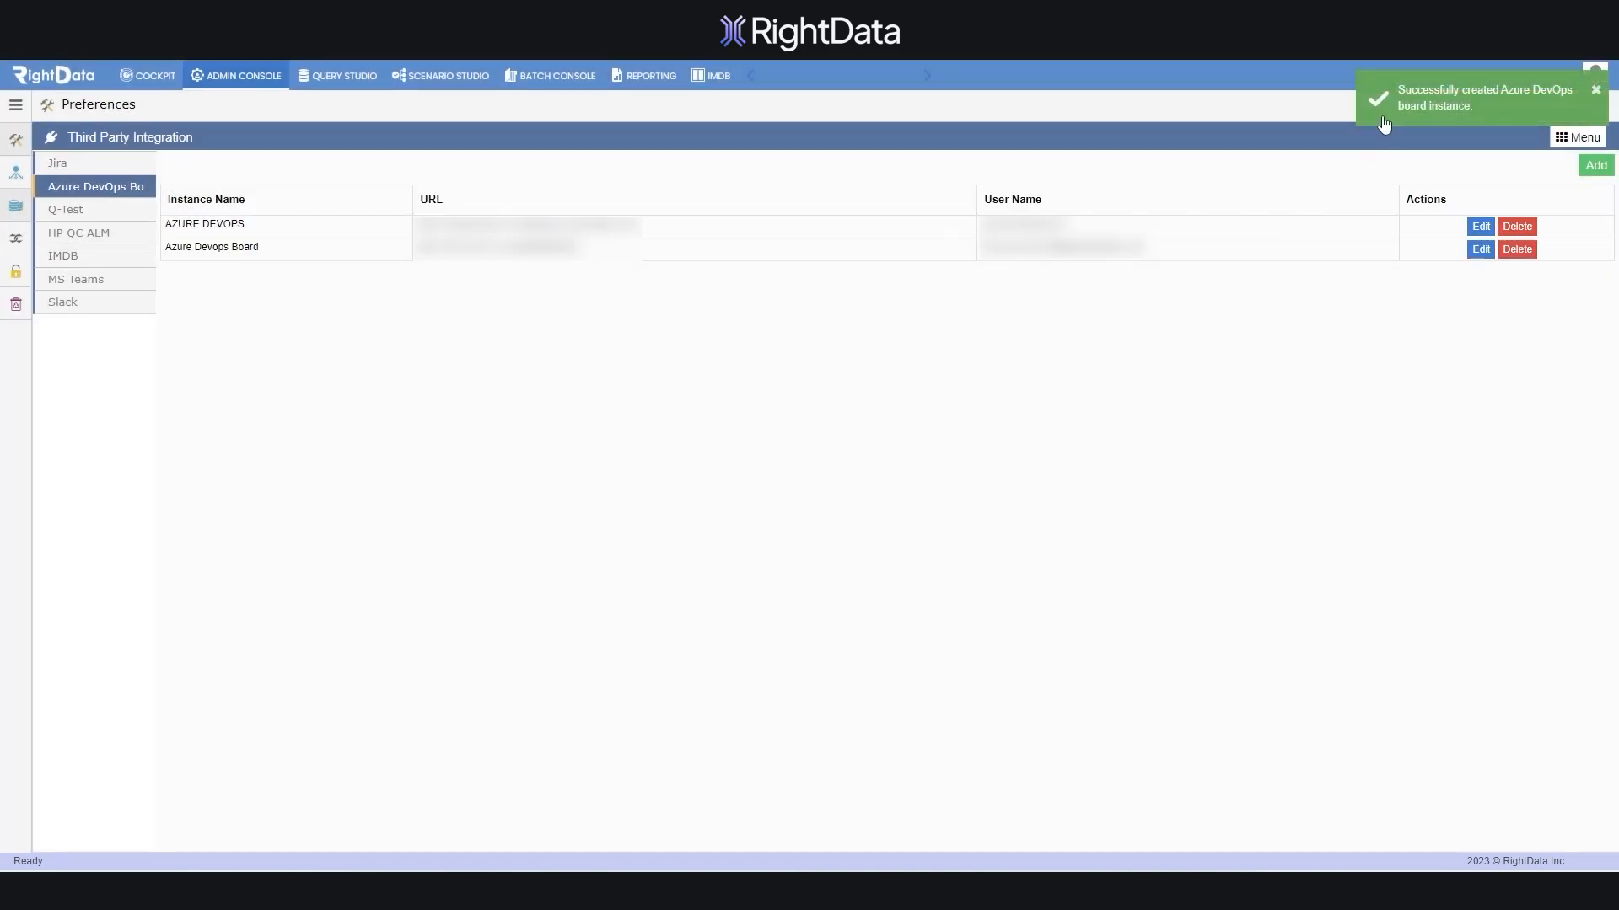
click(1595, 95)
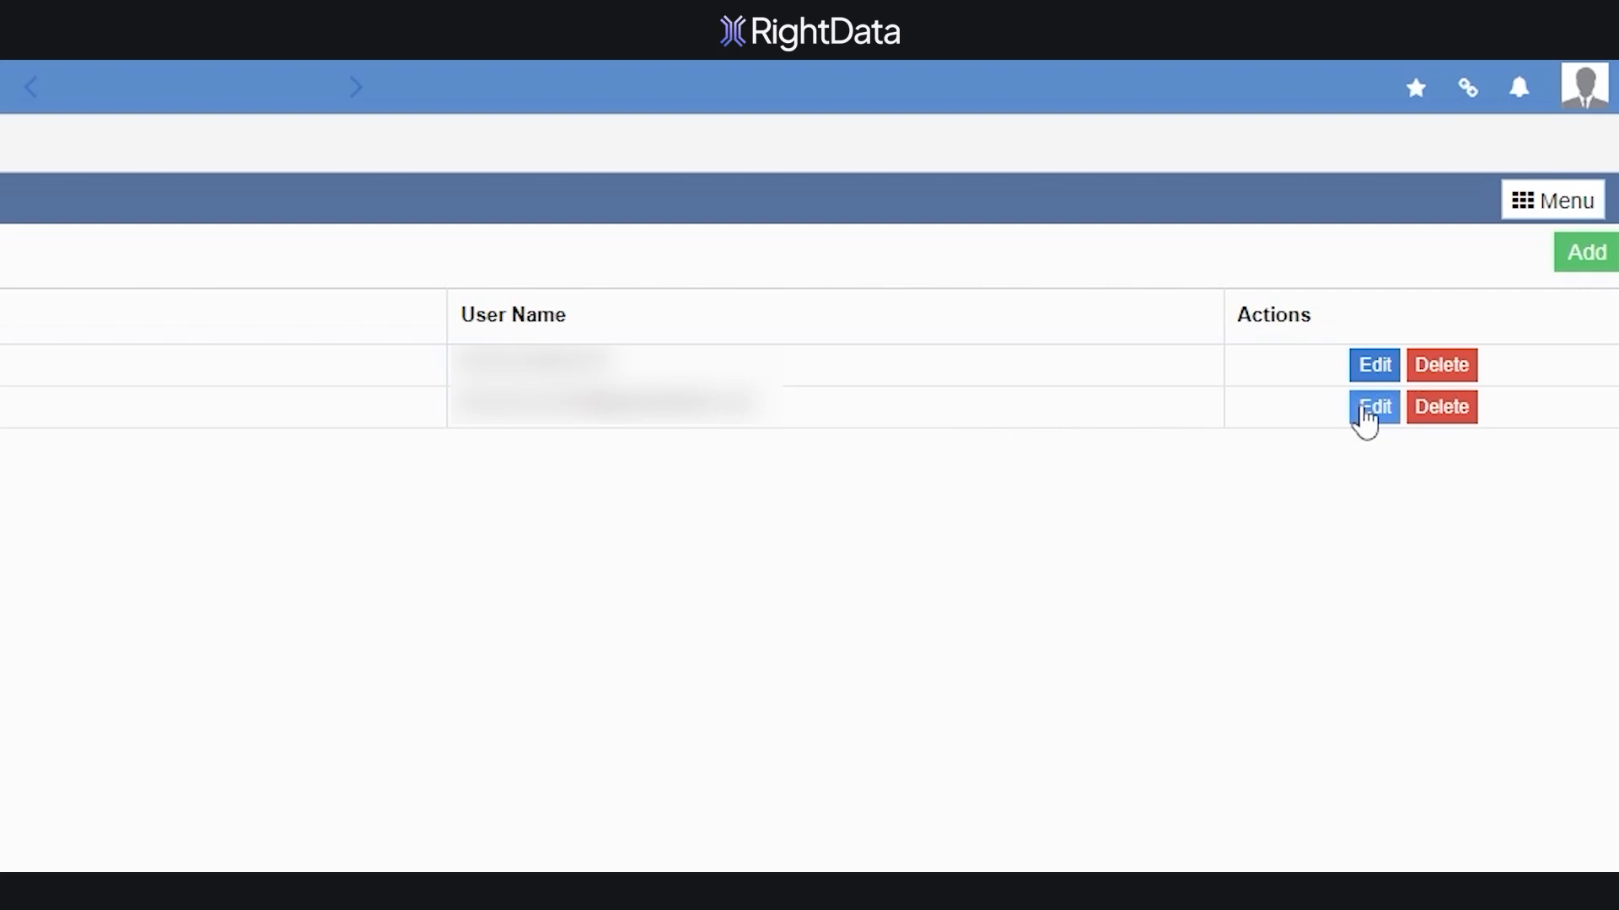
Open the new instance's edit form and delete prompt, cancelling both, then show the Q-Test instances
click(1366, 417)
key(Tab)
click(1372, 408)
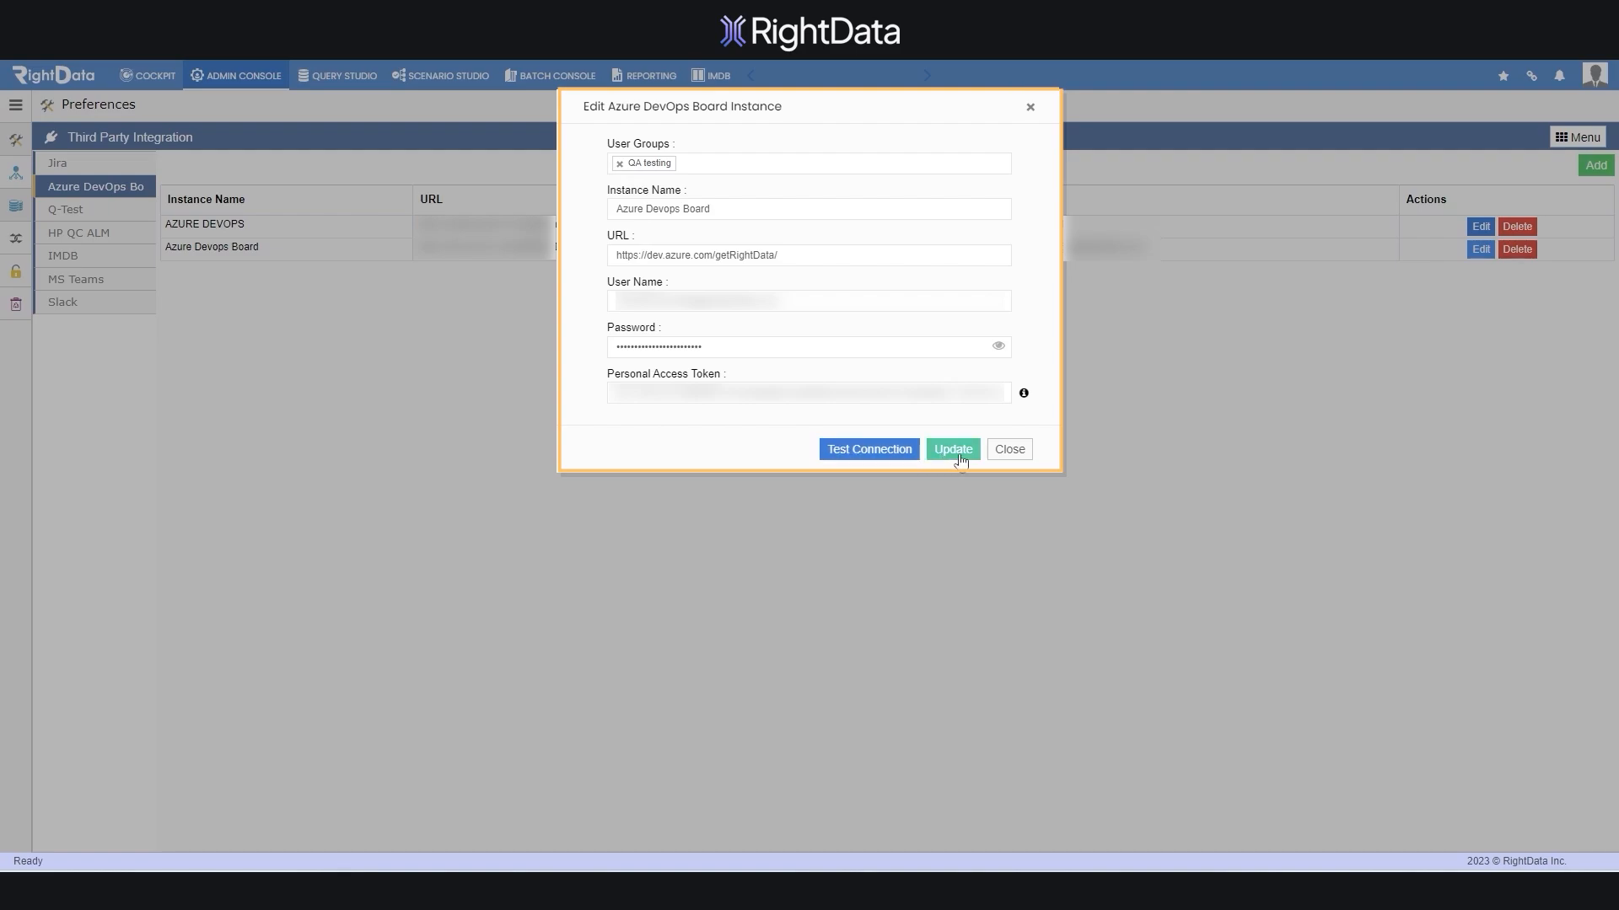
click(1009, 449)
click(1517, 249)
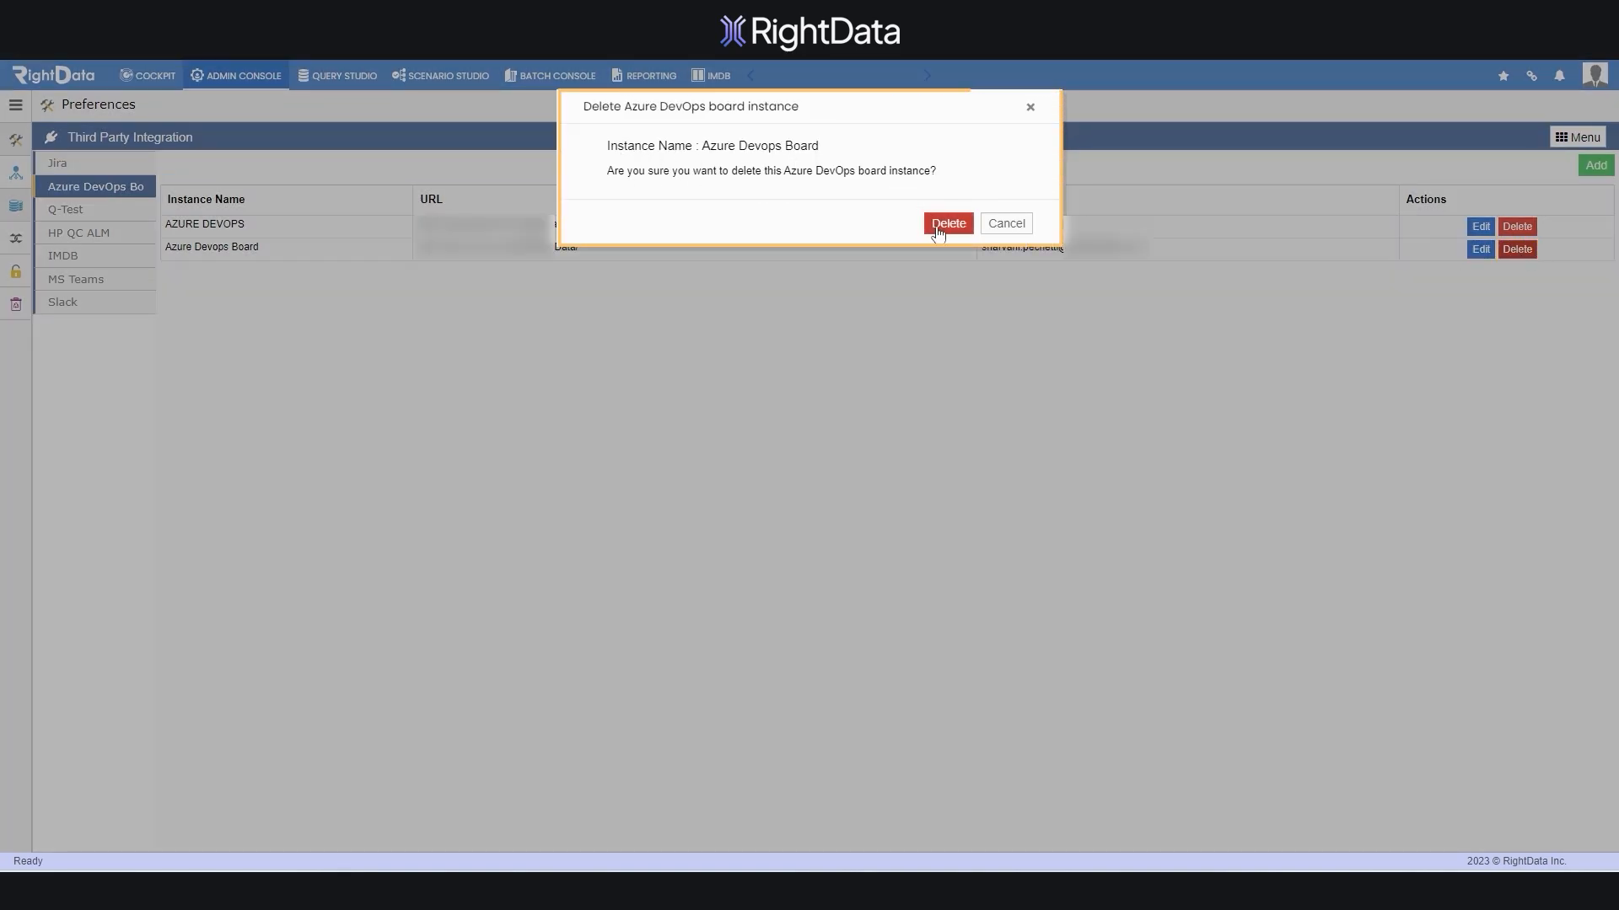
click(1004, 224)
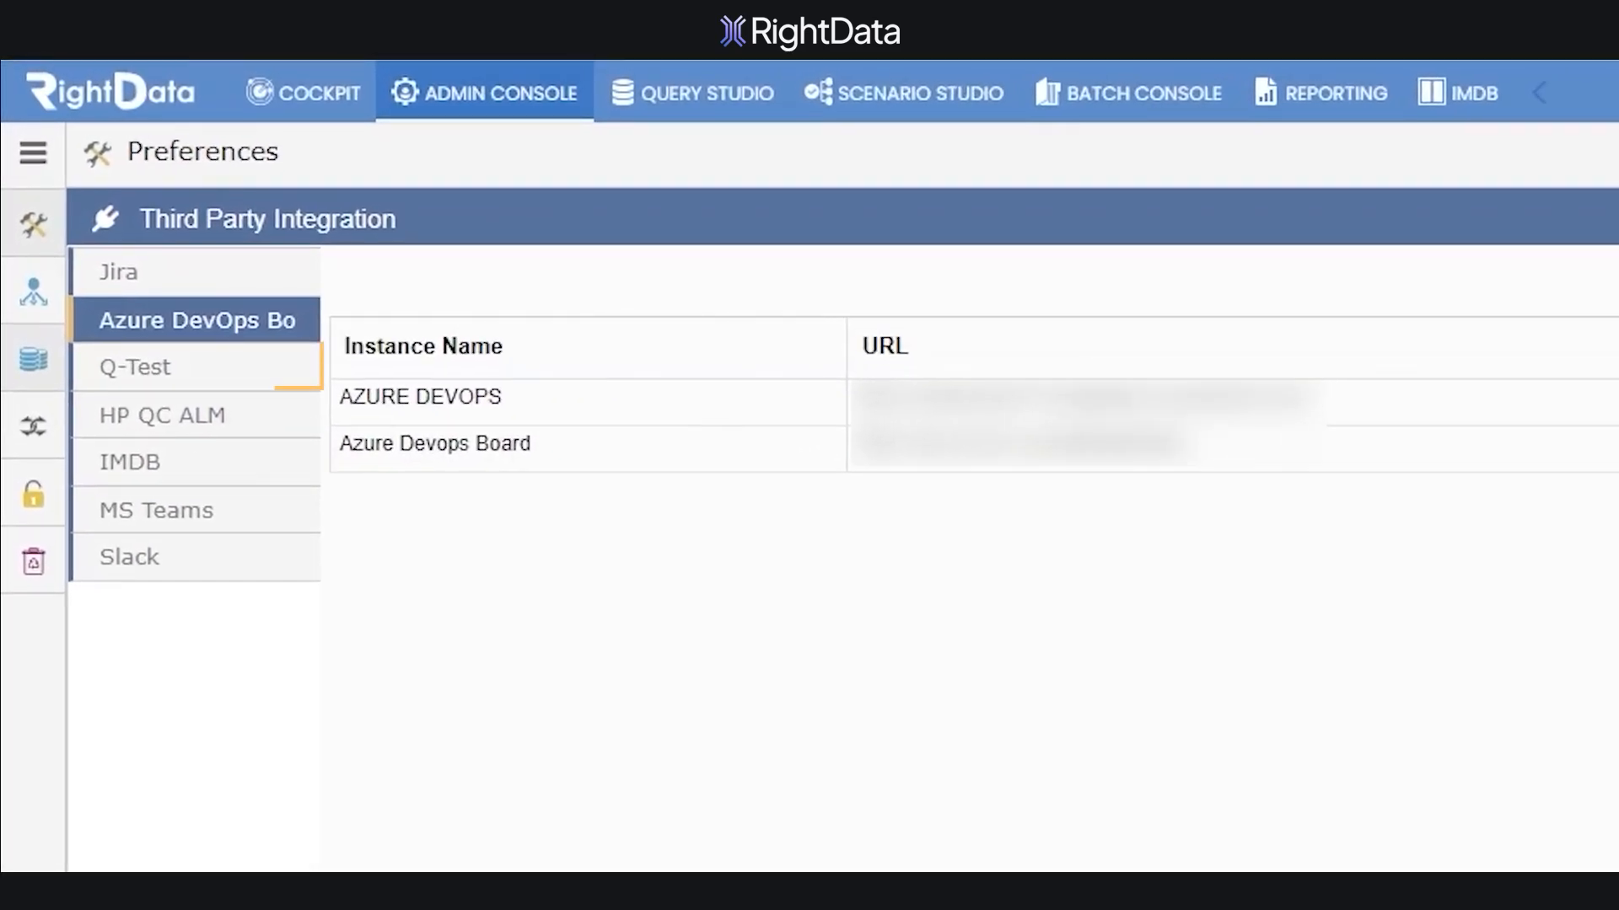
click(189, 387)
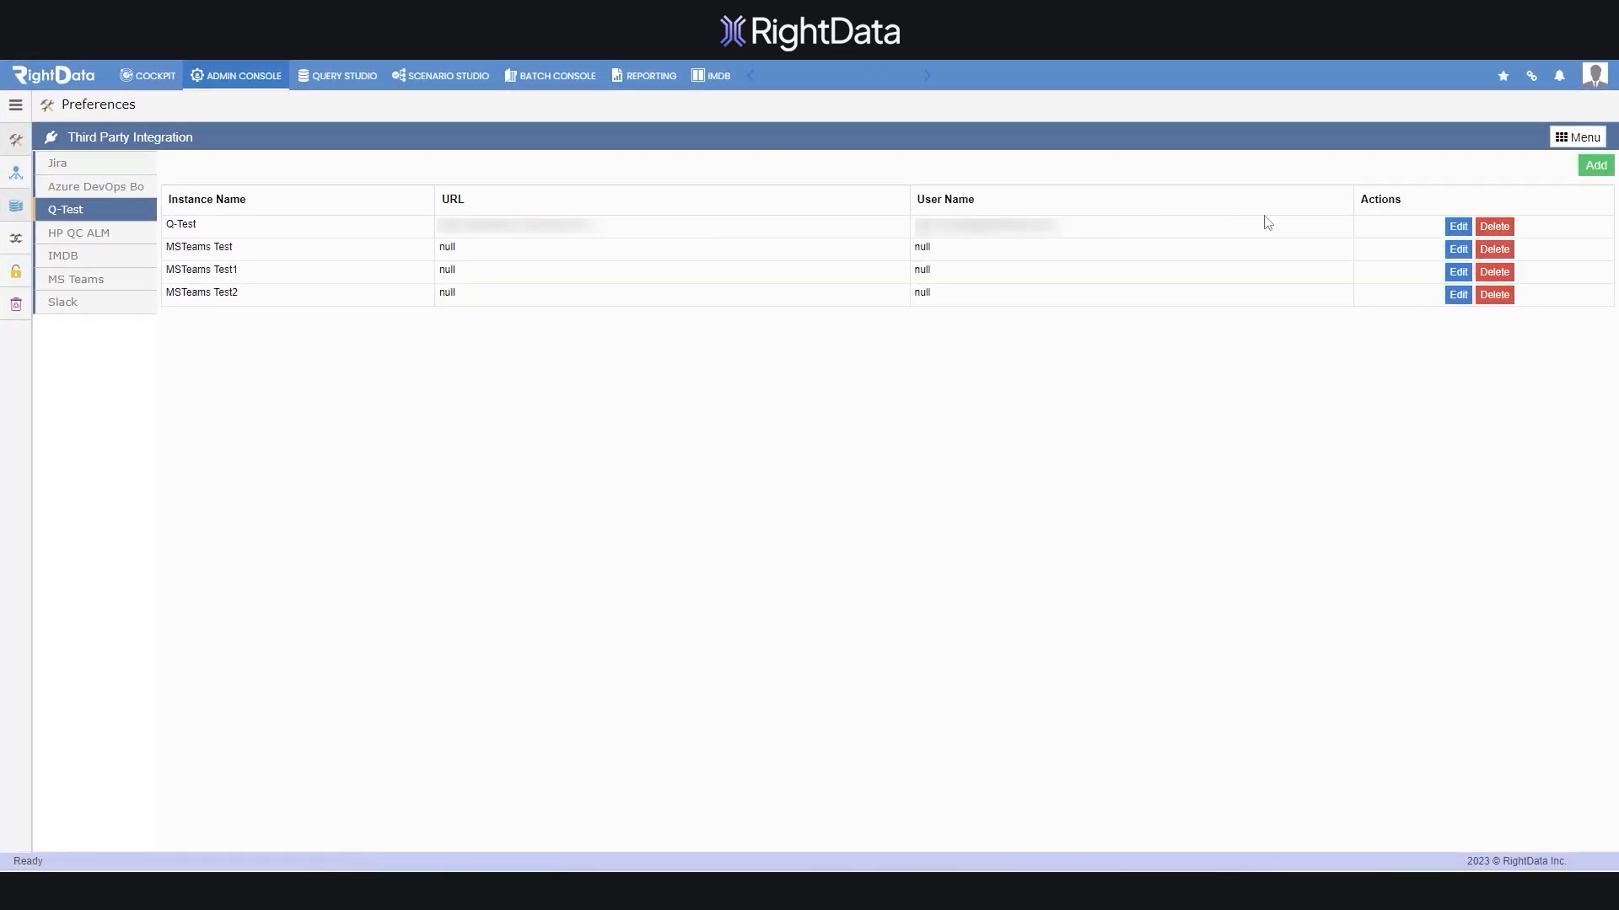
Open the Q-Test instance's edit form, close it unchanged, and show the HP QC ALM instances
click(1456, 227)
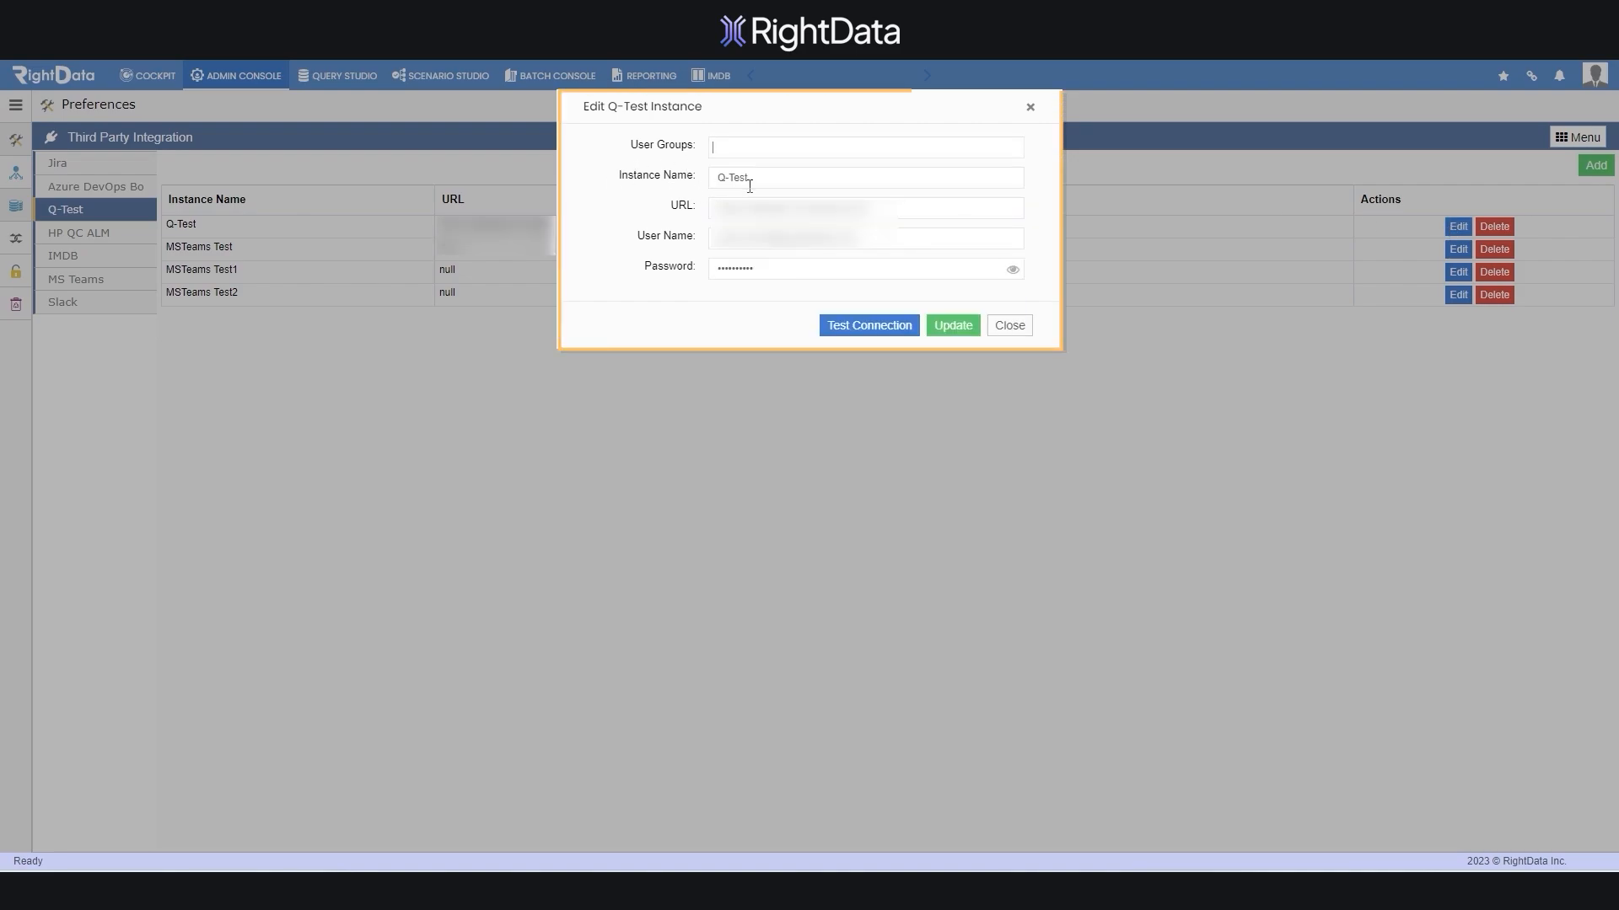
click(1009, 325)
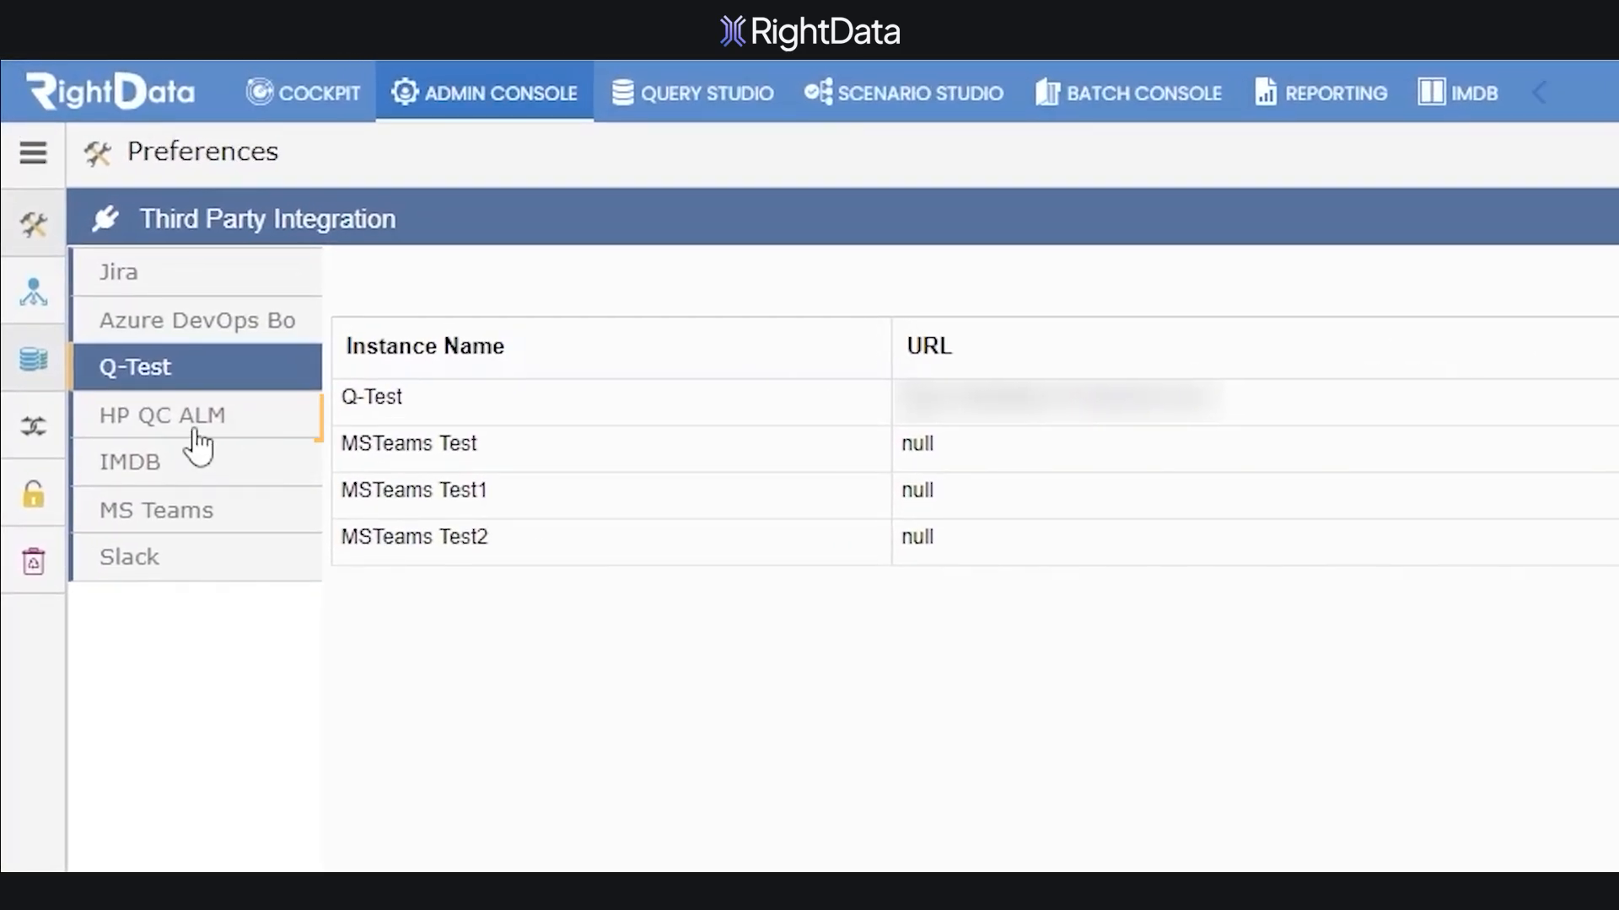
click(196, 431)
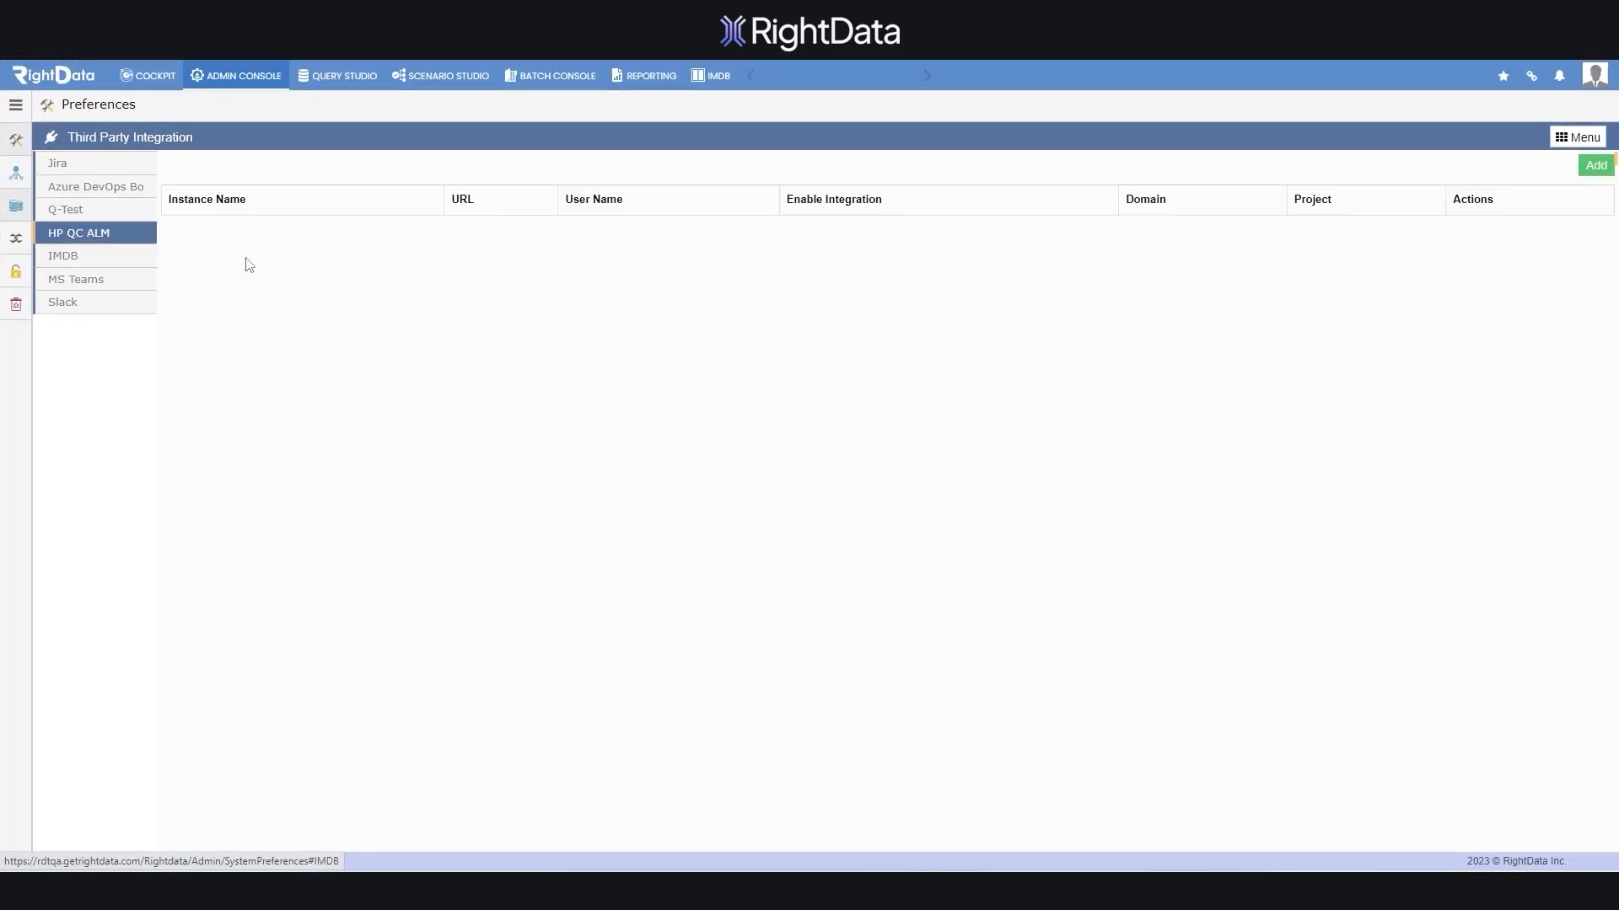
Inspect a new HP QC ALM instance form and its user groups, close without saving, then show MS Teams
click(1589, 173)
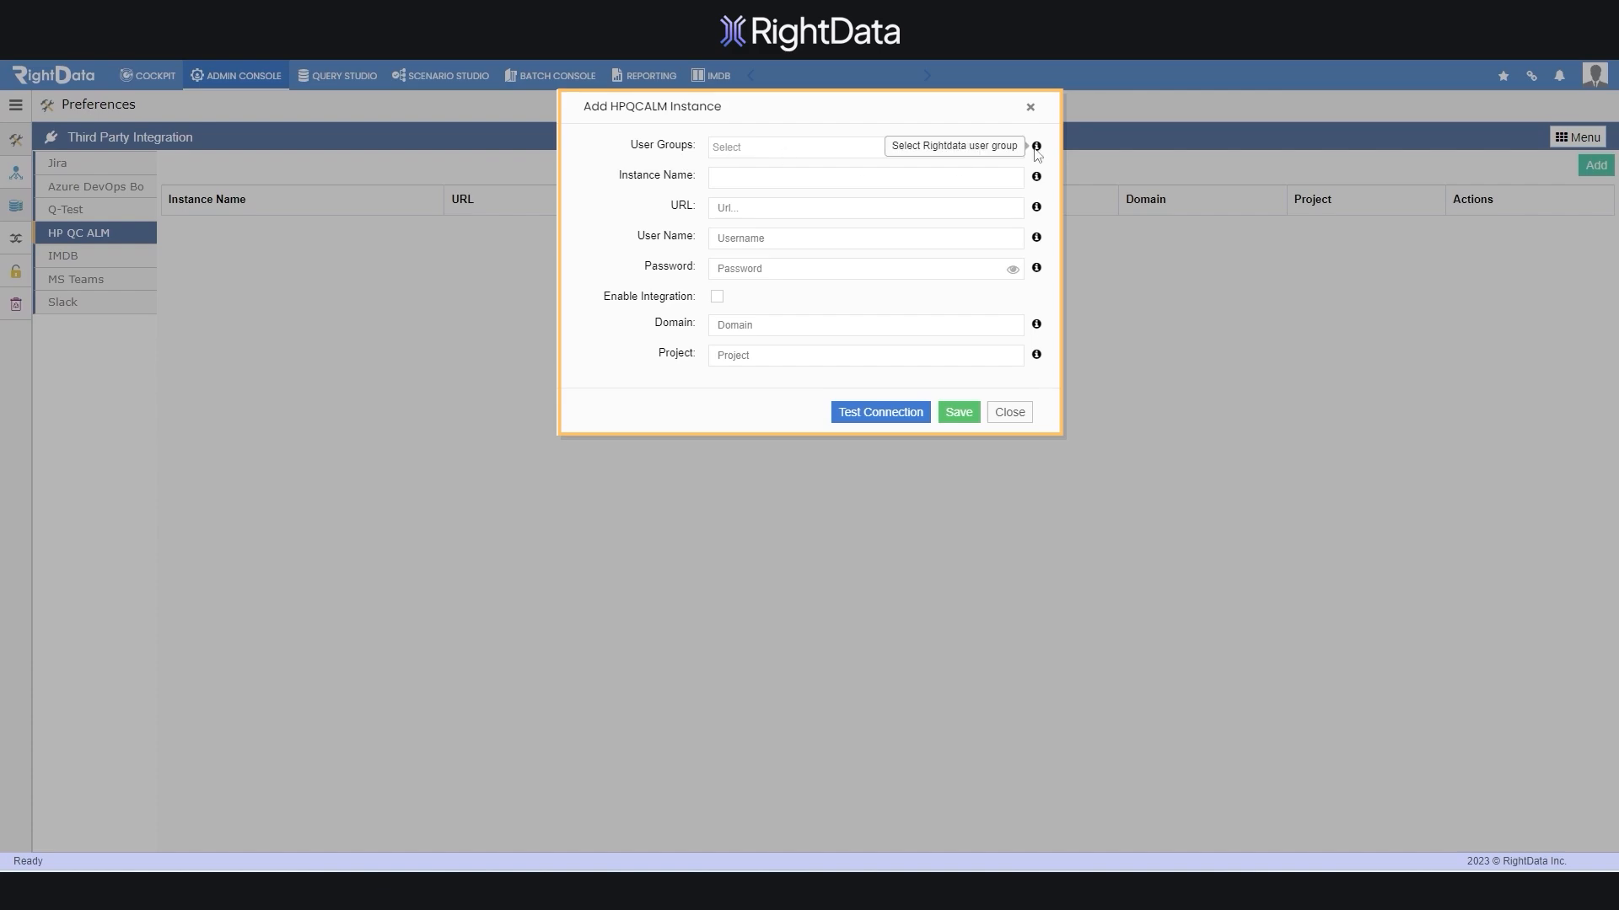
click(1003, 147)
mouse_move(1037, 184)
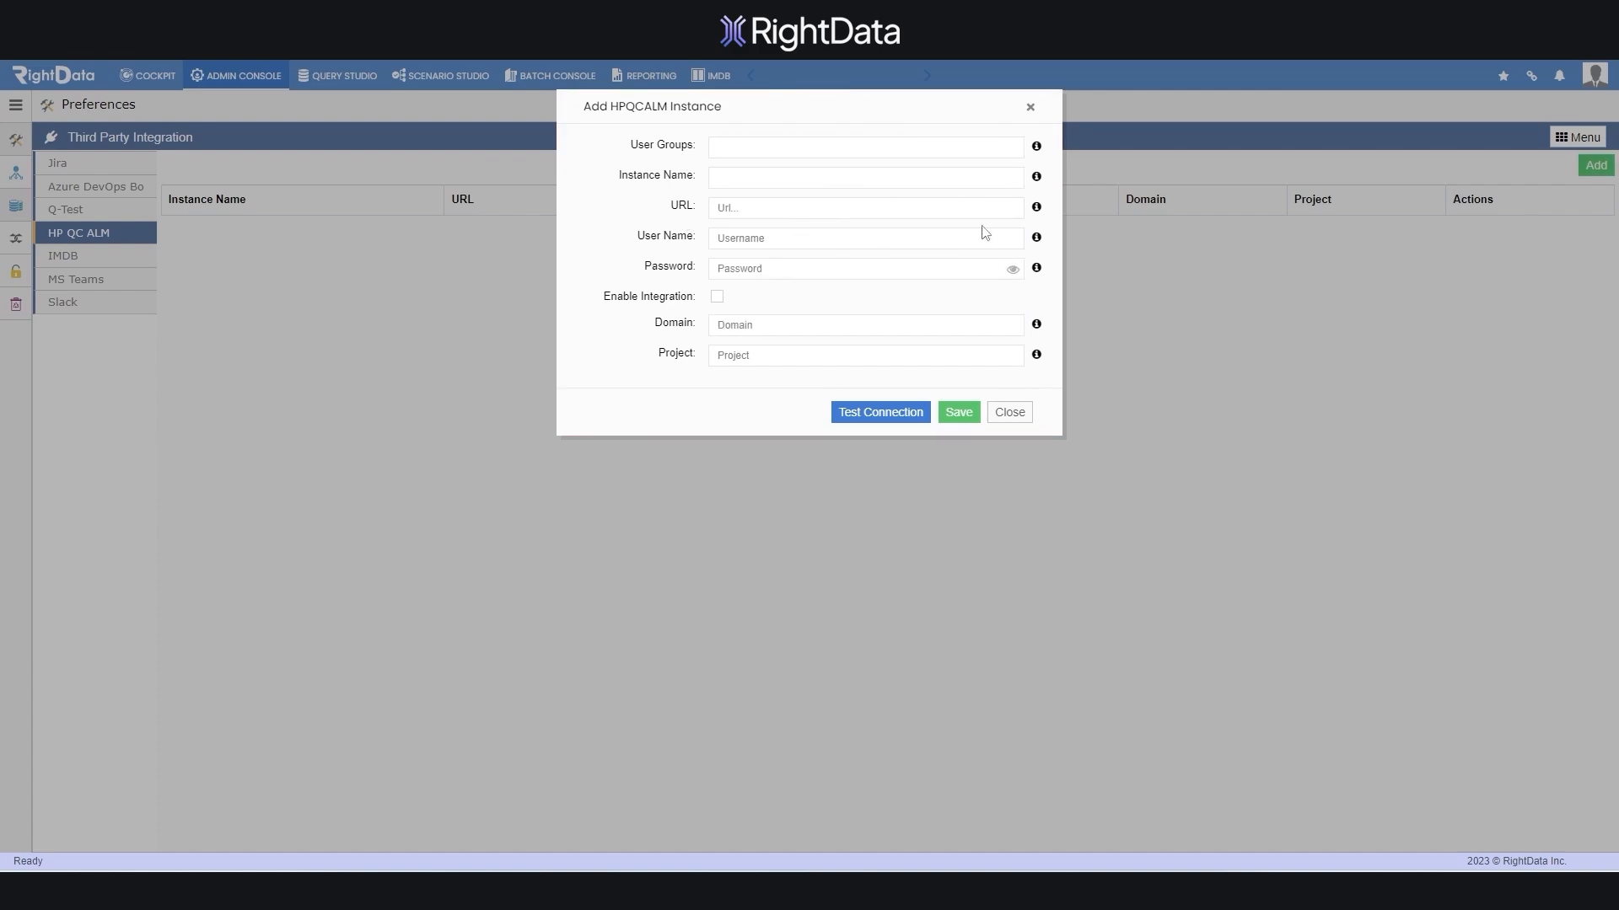
mouse_move(1037, 270)
click(717, 298)
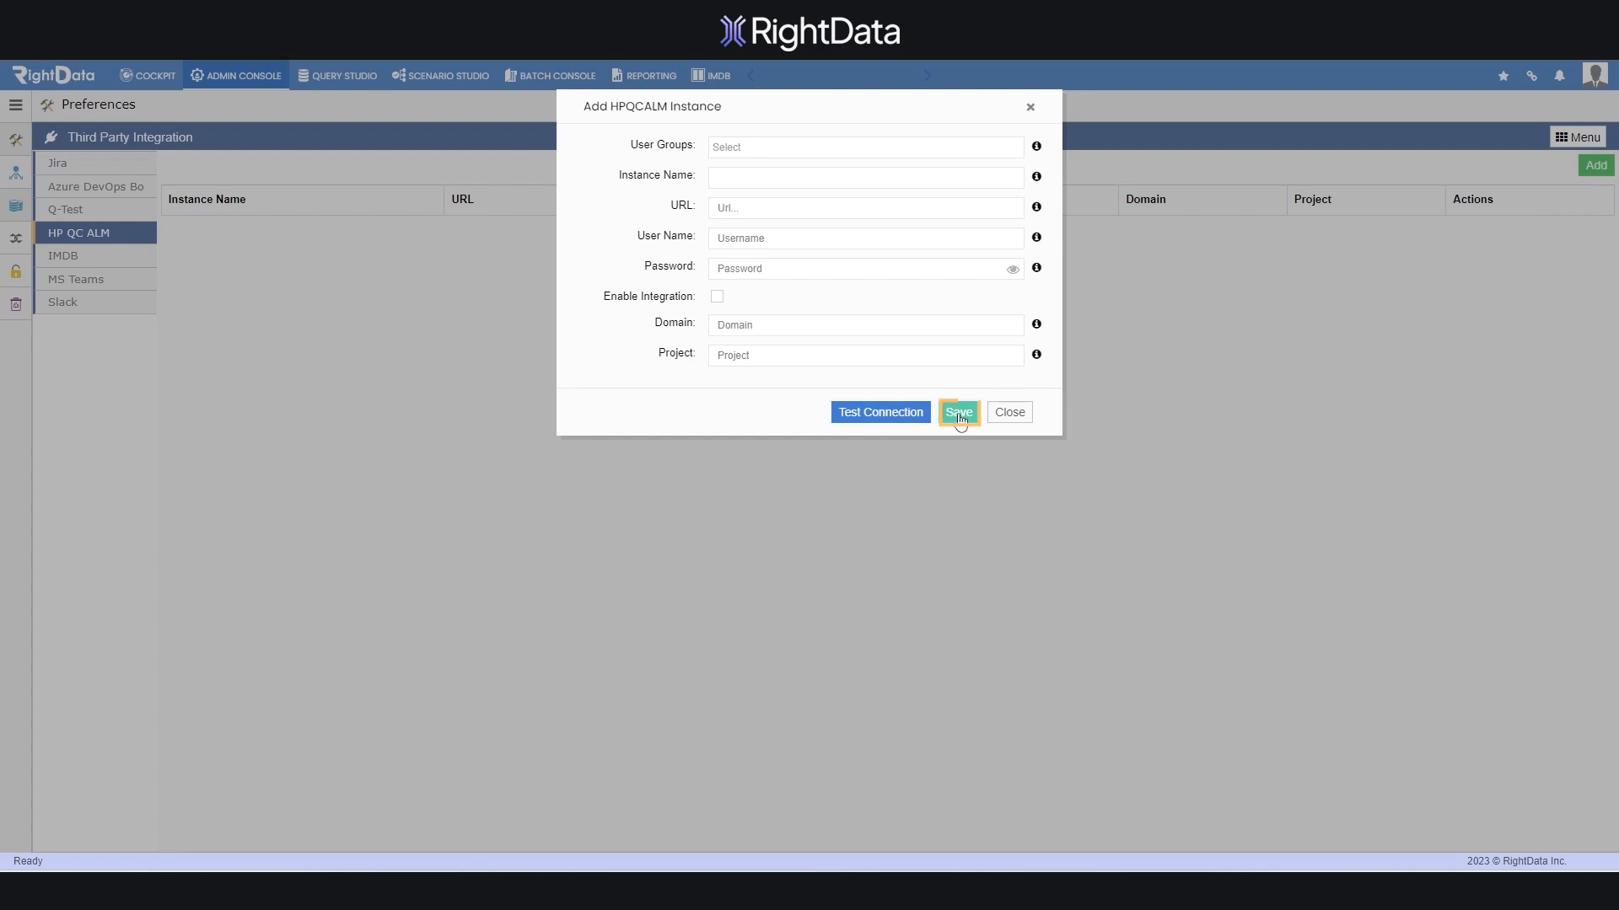
click(1010, 412)
click(66, 290)
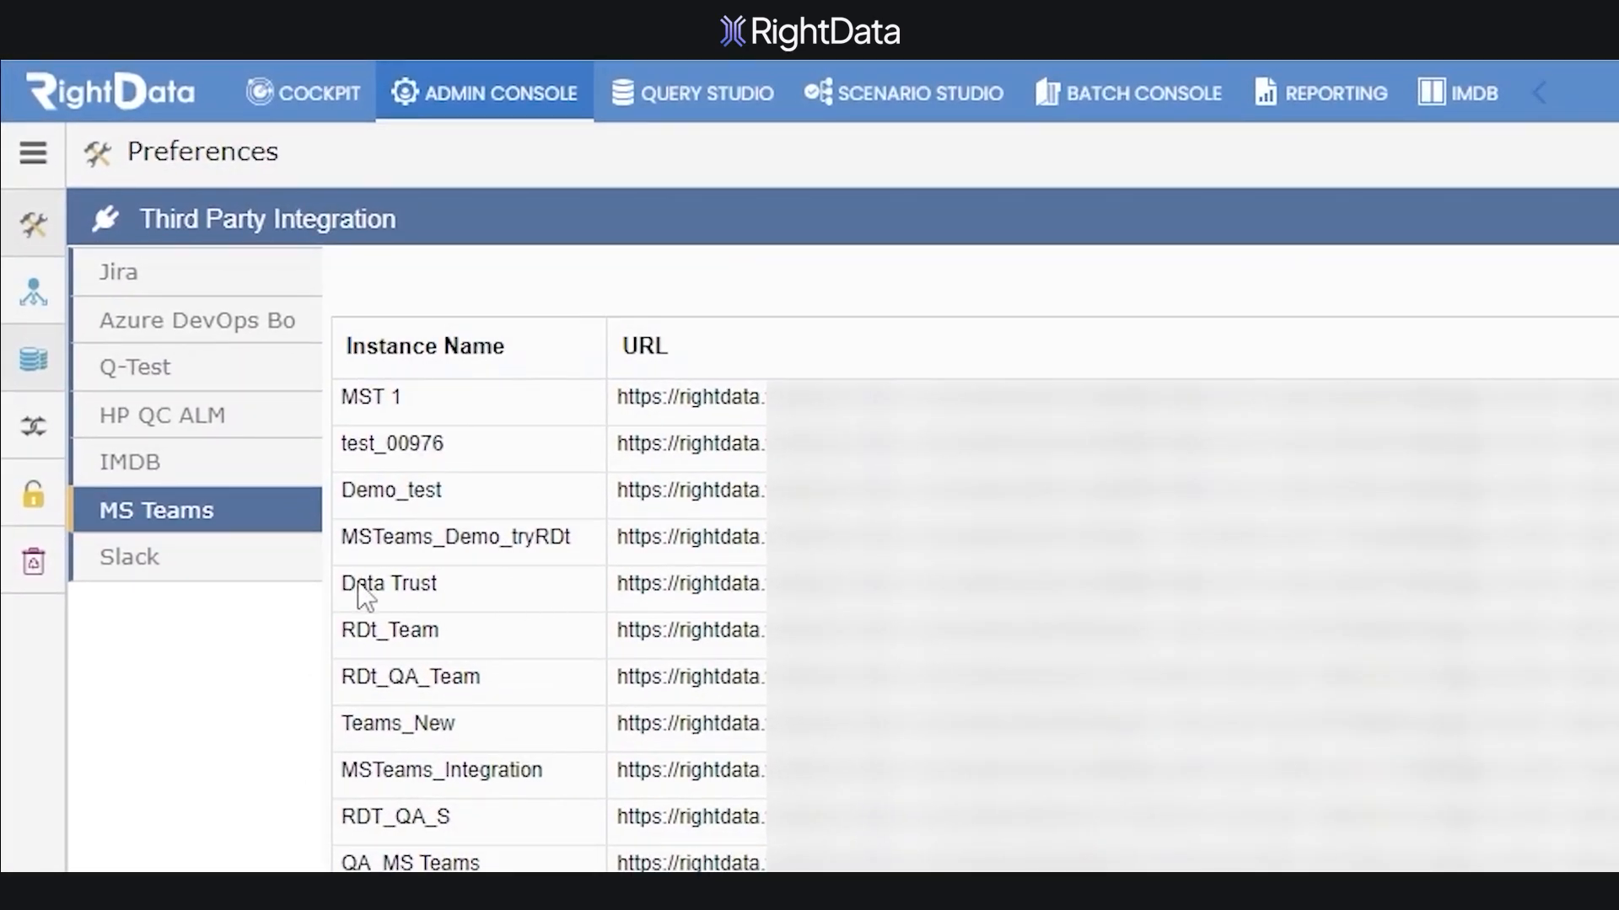
Display the Slack integration instances
click(157, 583)
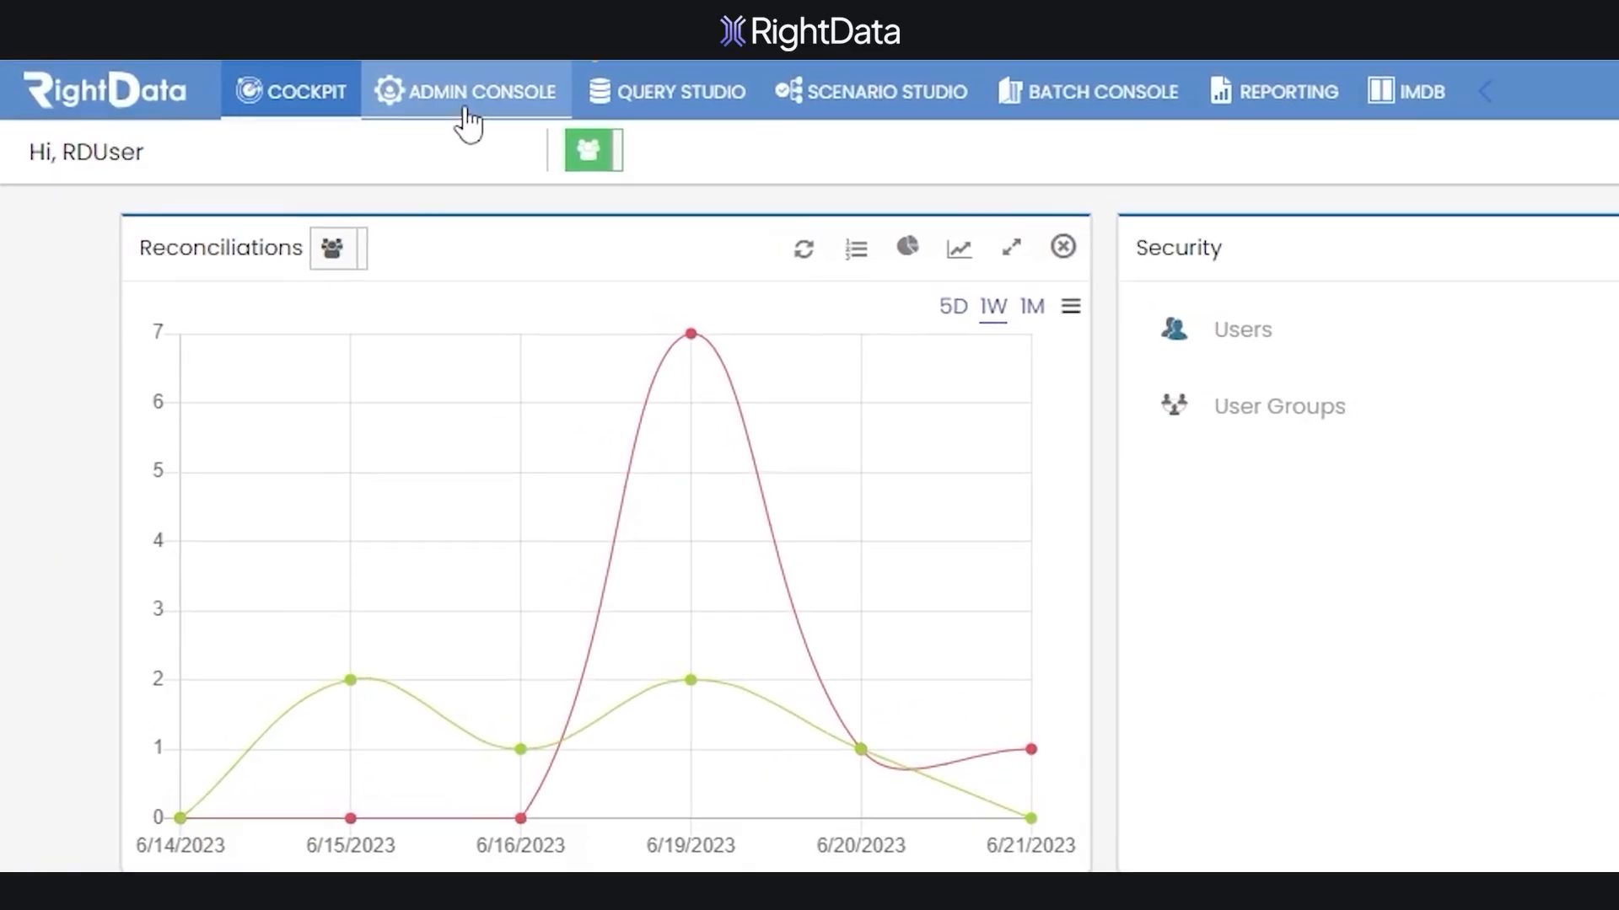
Open Server License Information via Admin Console and System Preferences, then launch the Extend Server License form
click(467, 108)
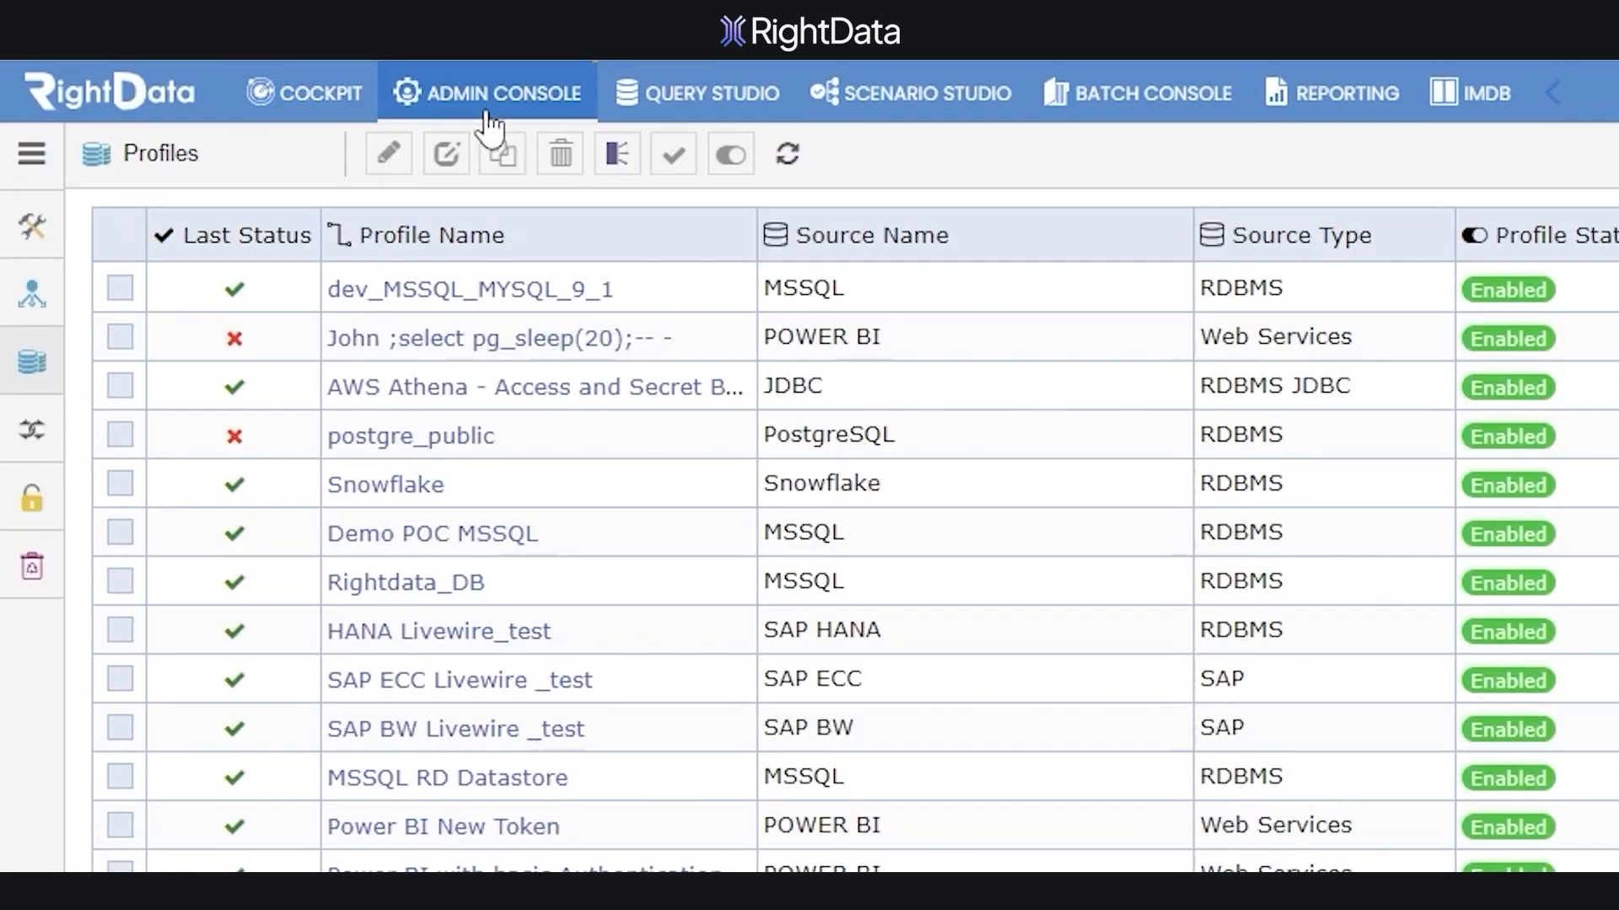
mouse_move(40, 241)
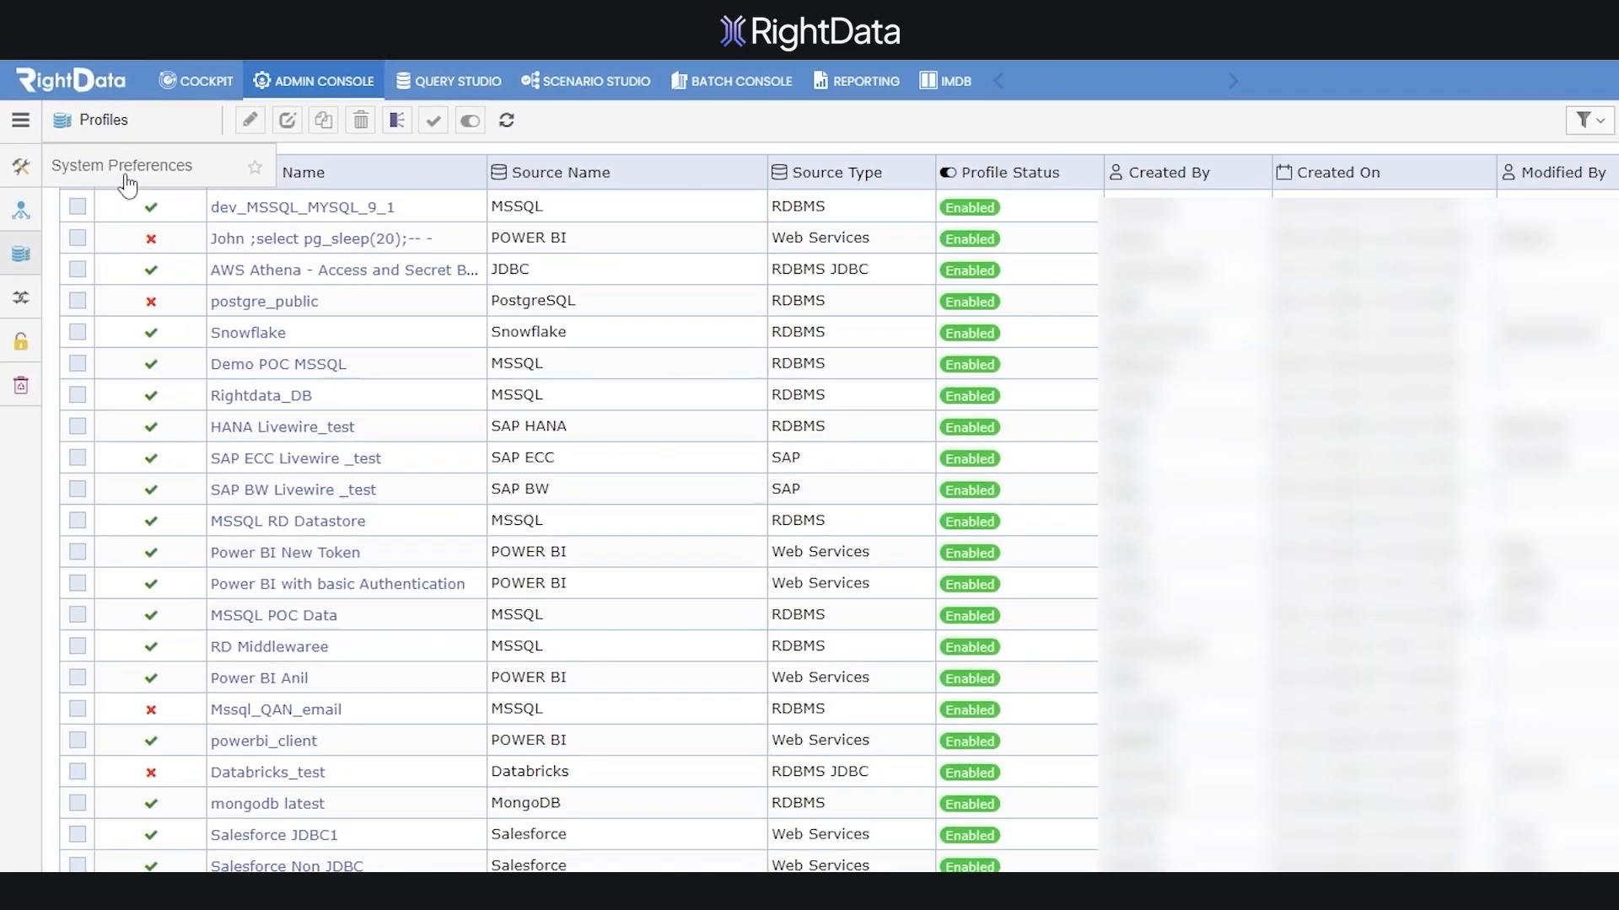
click(194, 238)
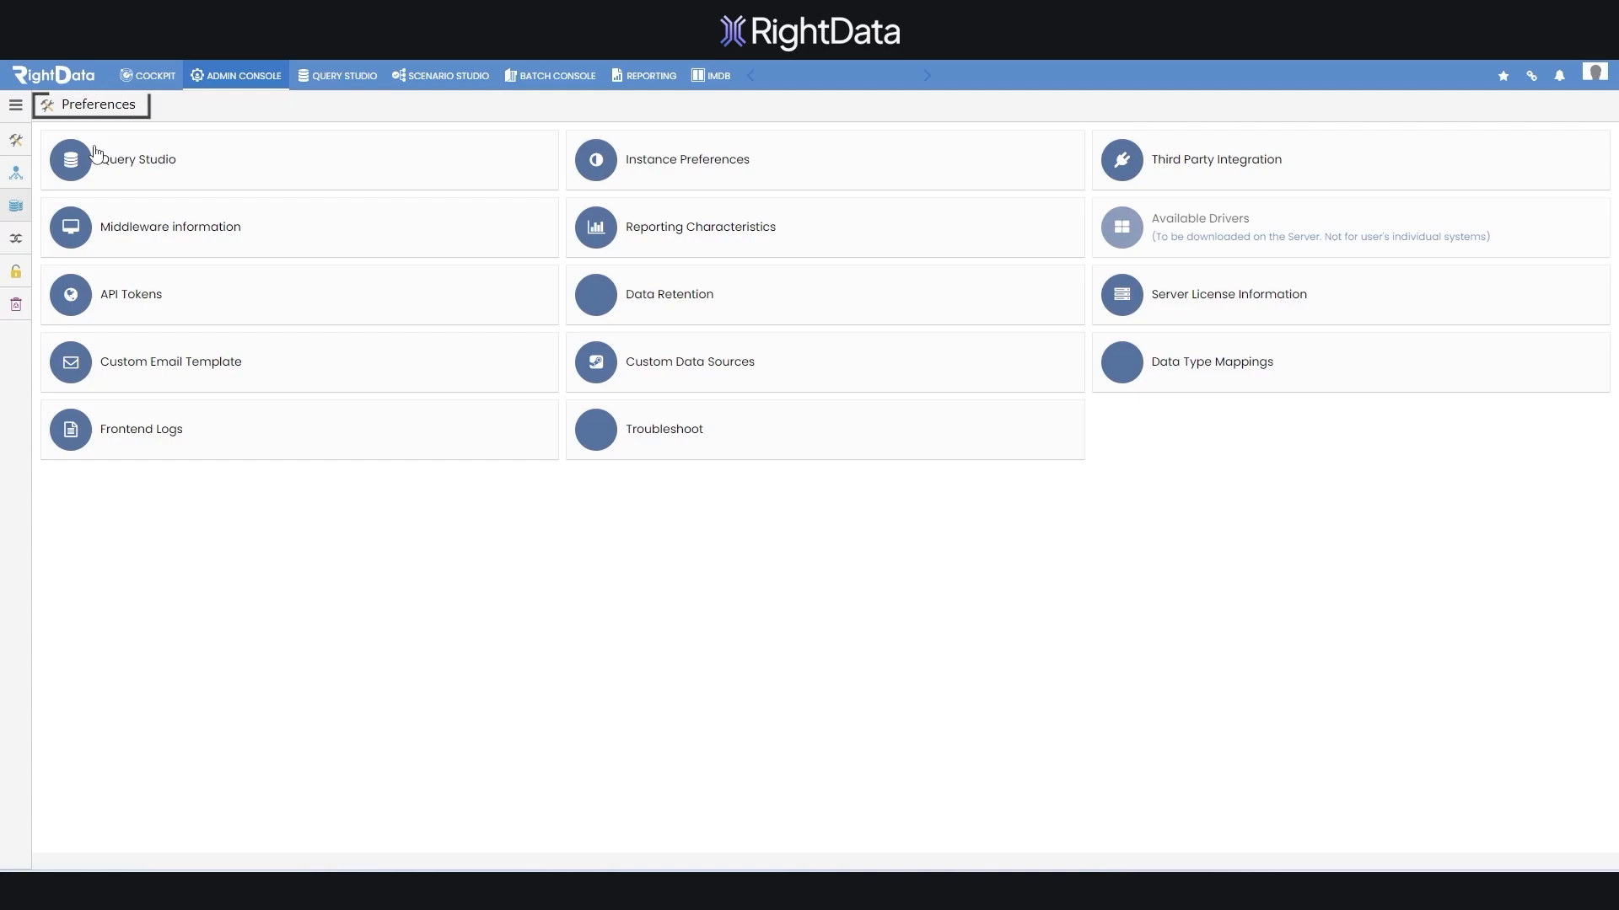
click(1227, 306)
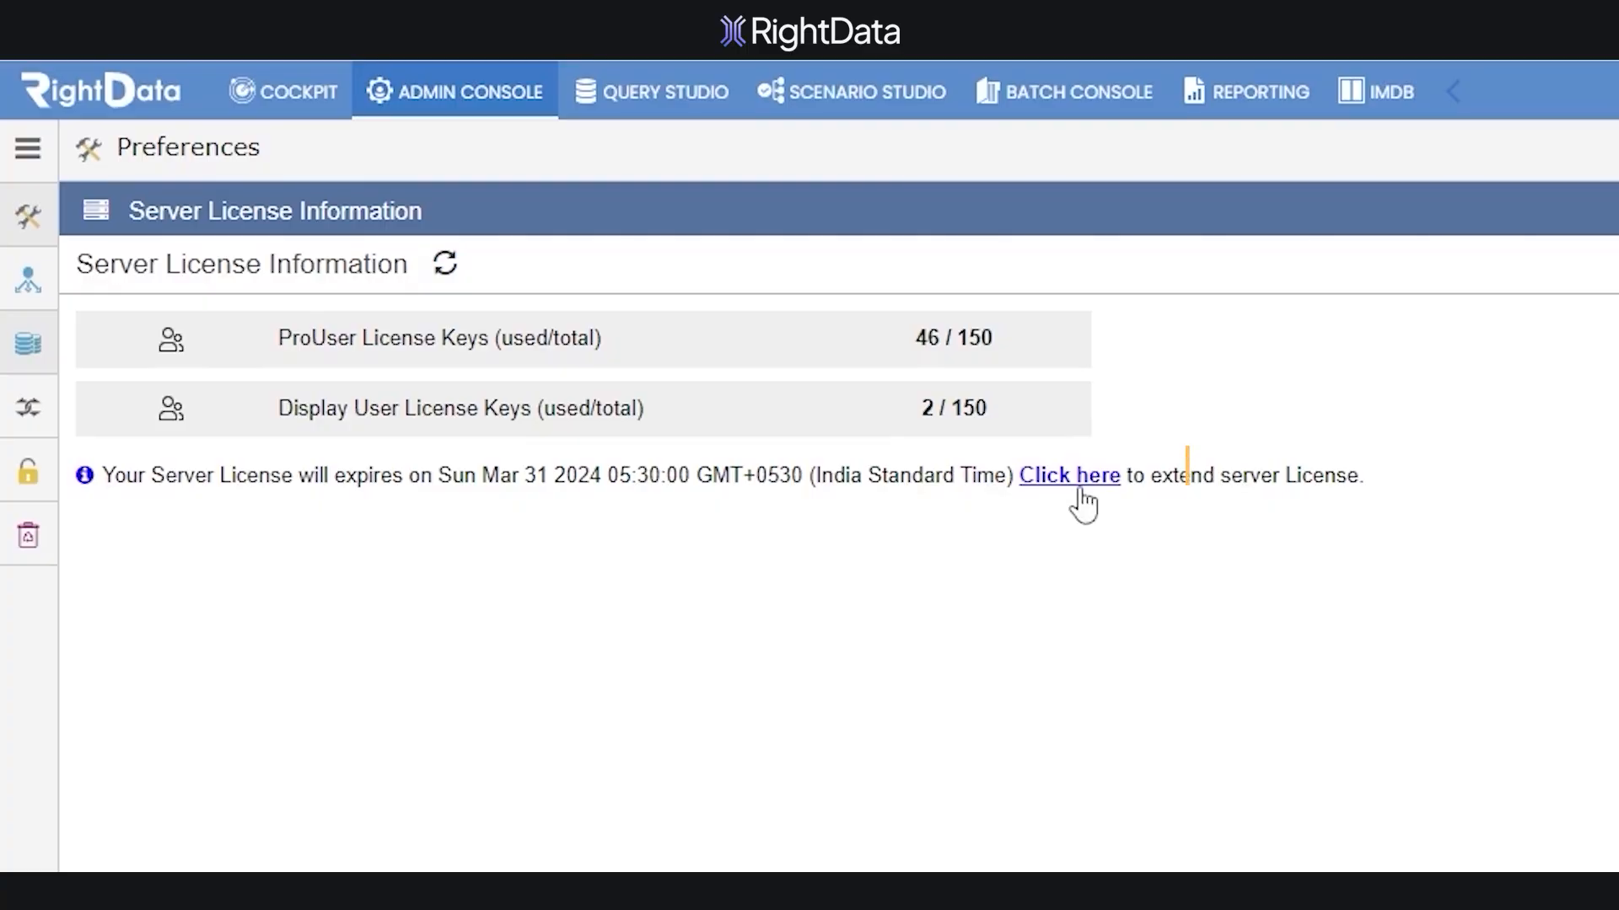
click(1074, 477)
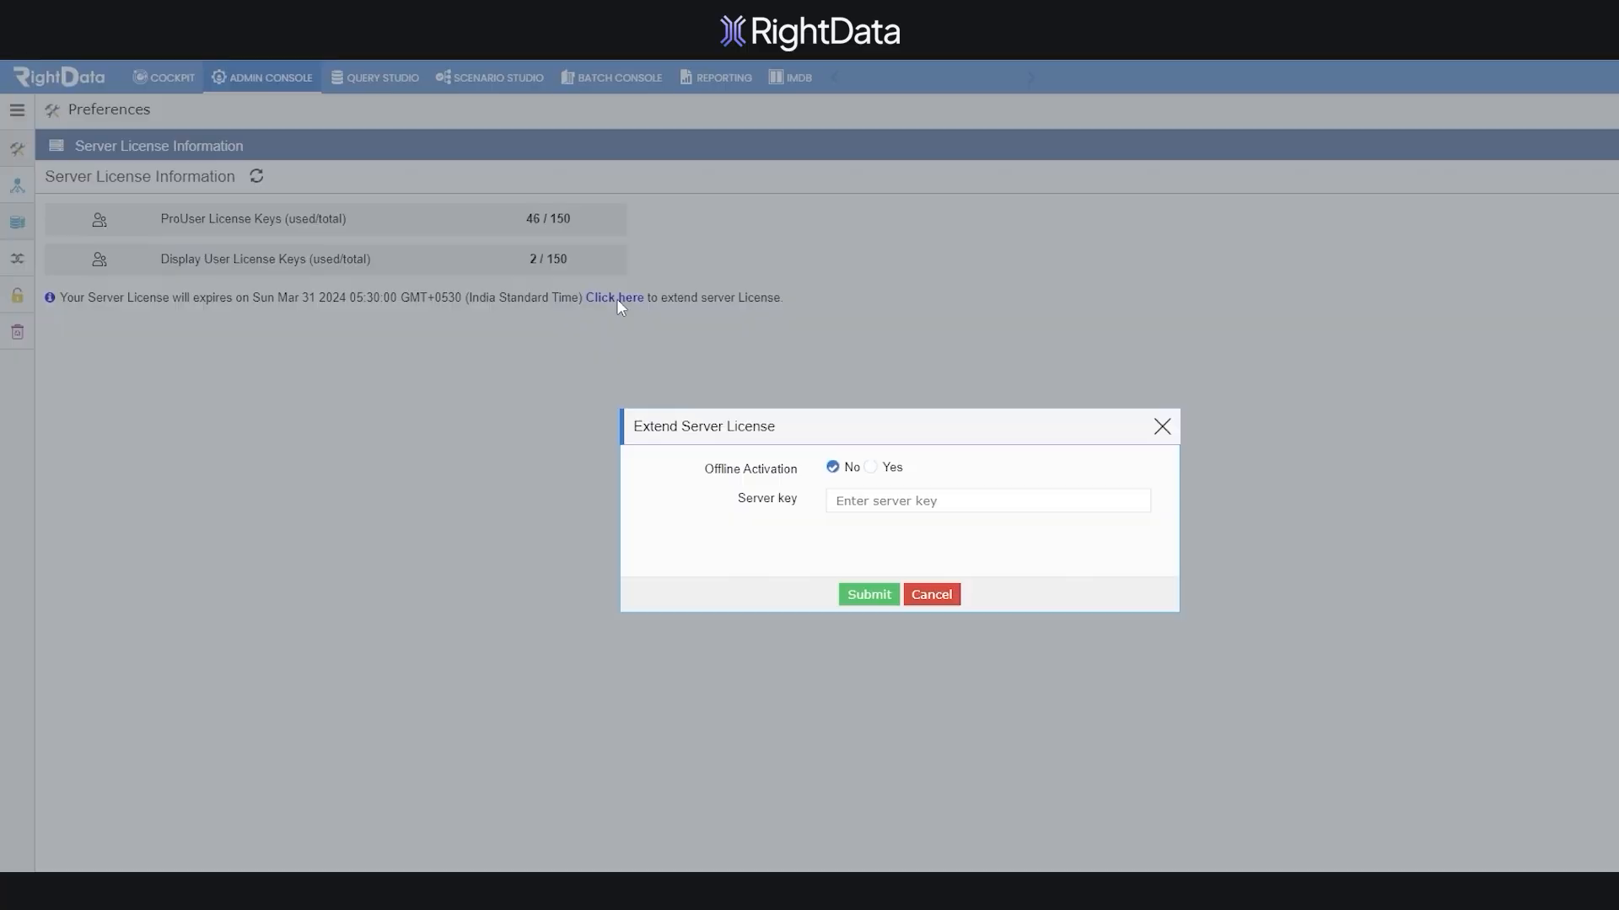